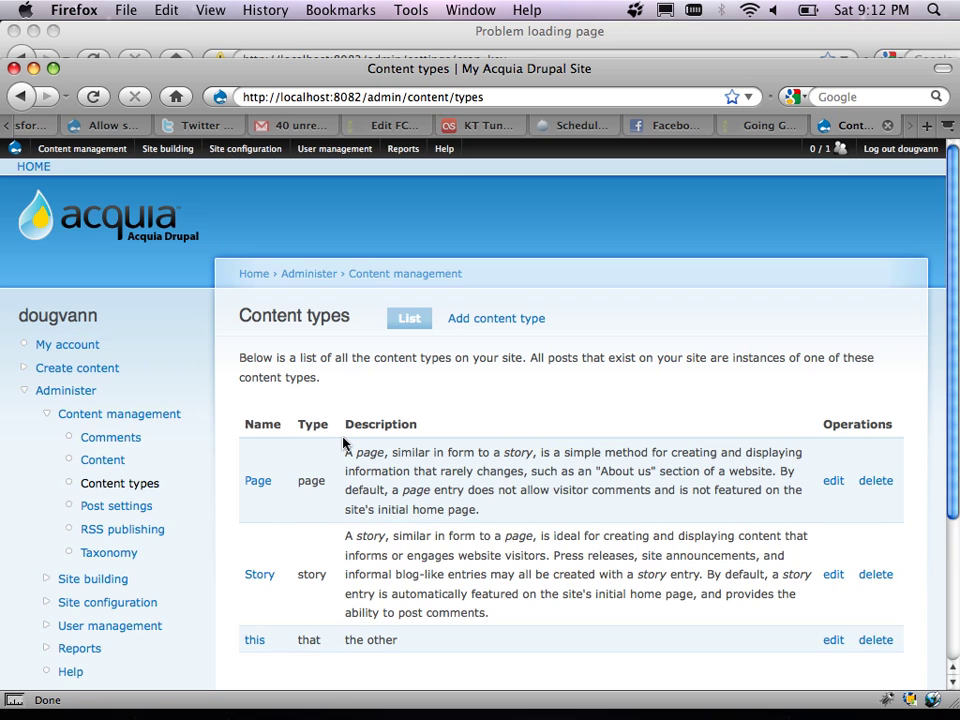
Start adding a new content type from the content types list and name it "lala".
scroll(343, 443, down, 4)
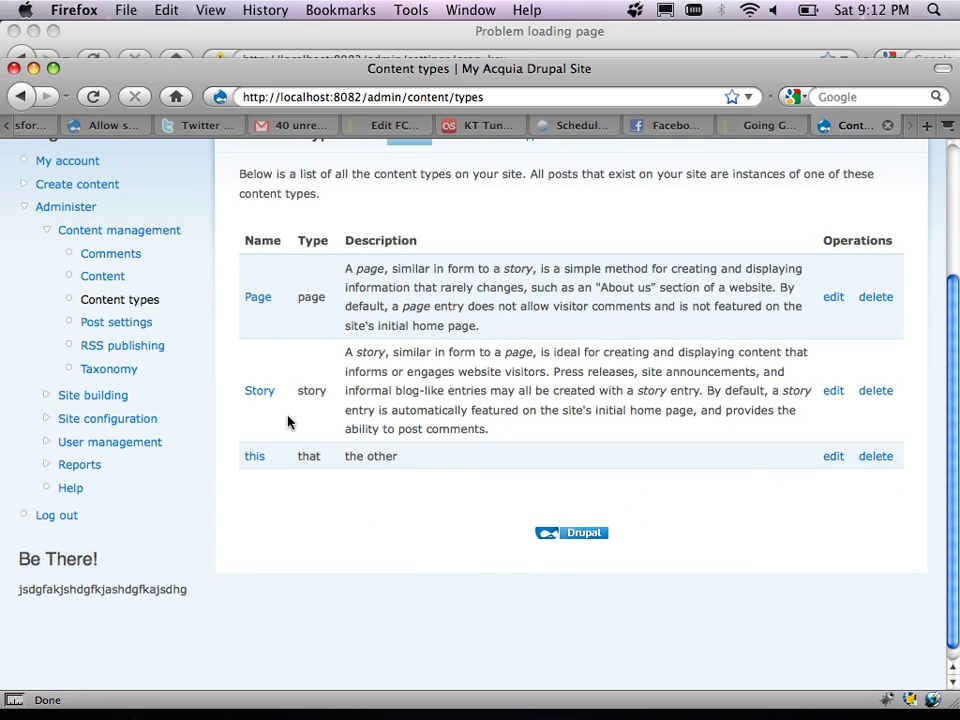
scroll(325, 452, up, 4)
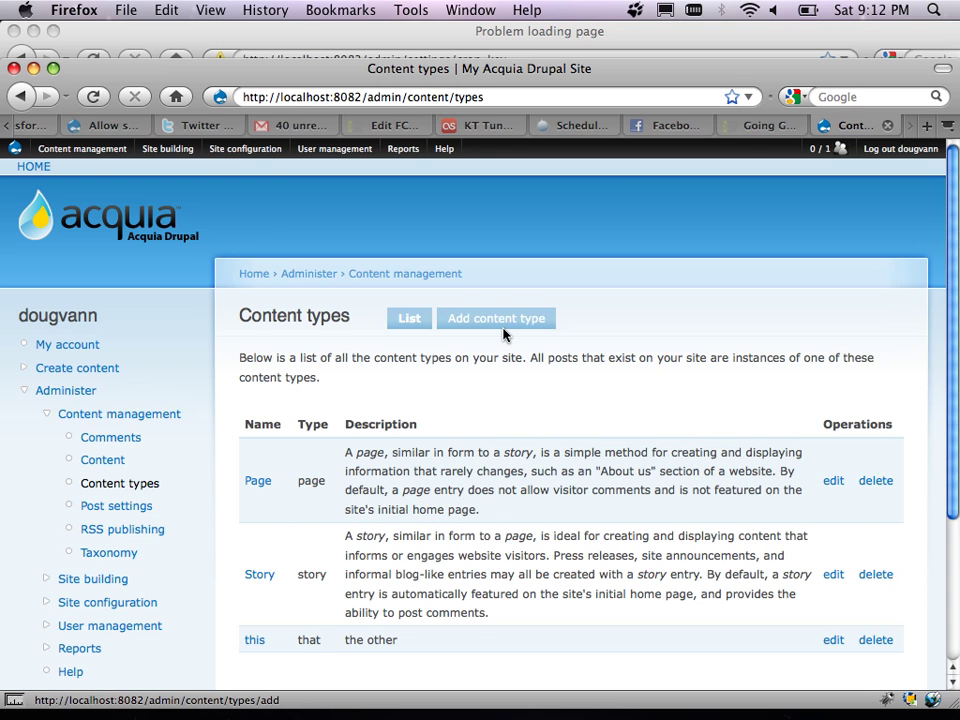
scroll(461, 380, down, 2)
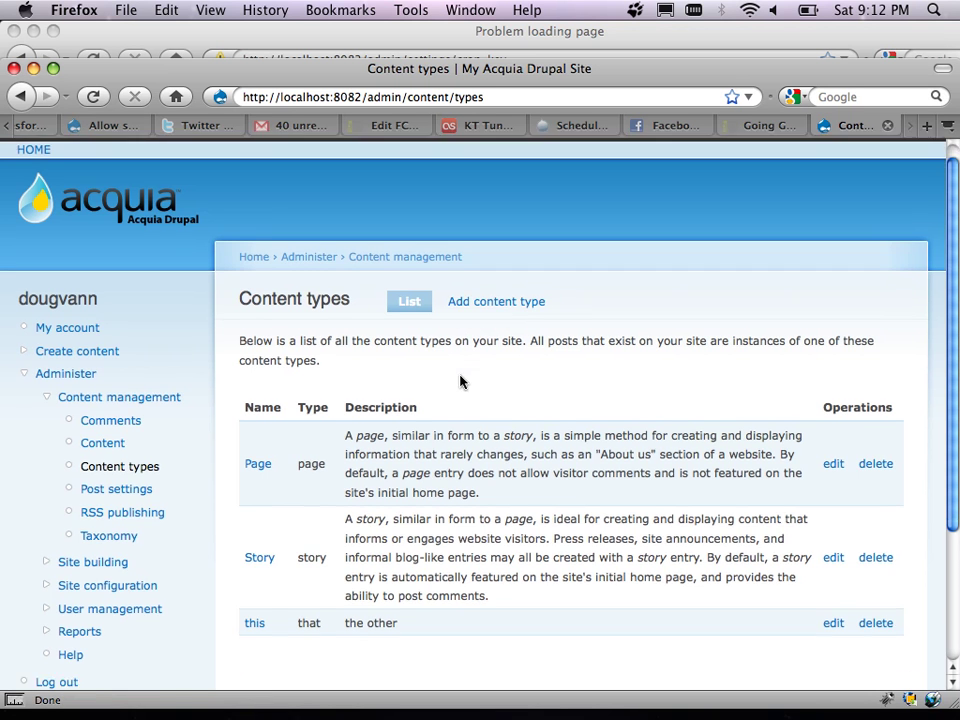
scroll(464, 379, up, 2)
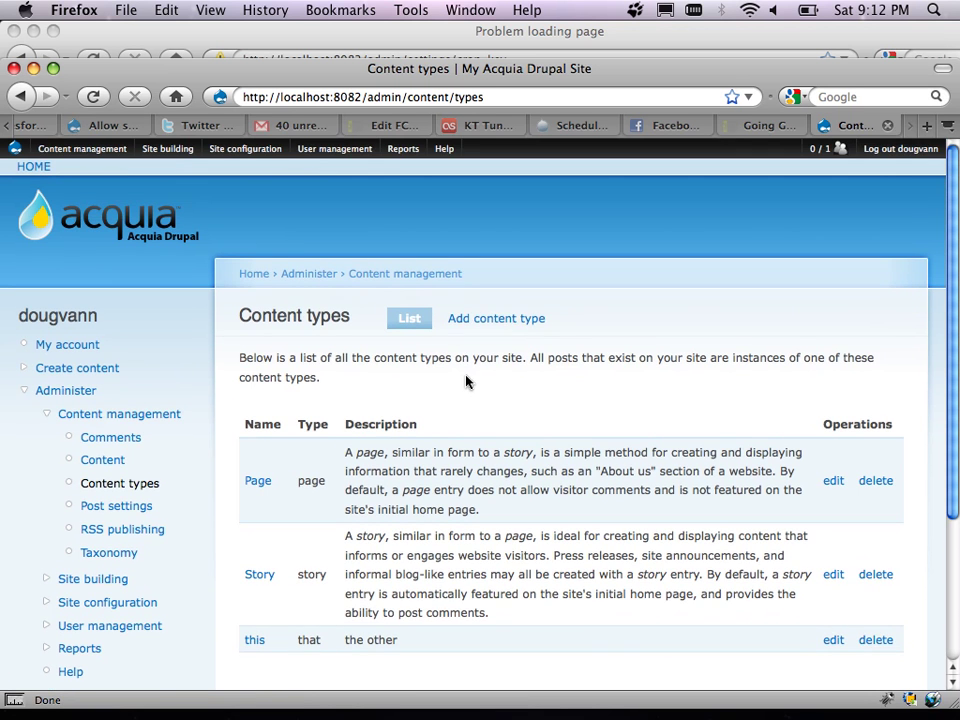
click(512, 328)
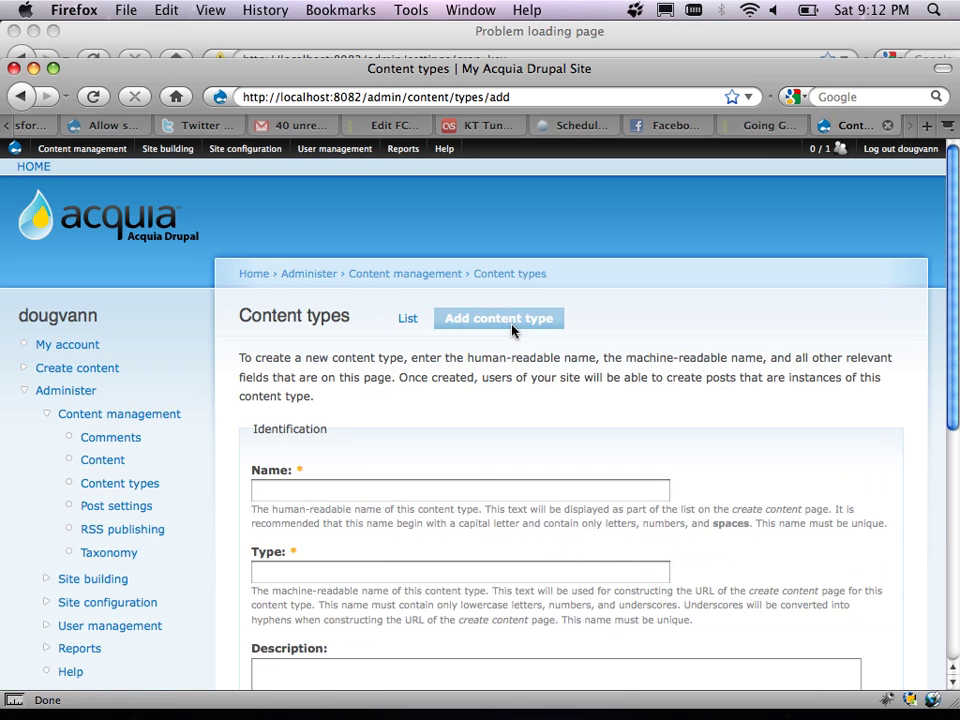
scroll(512, 330, down, 5)
click(348, 316)
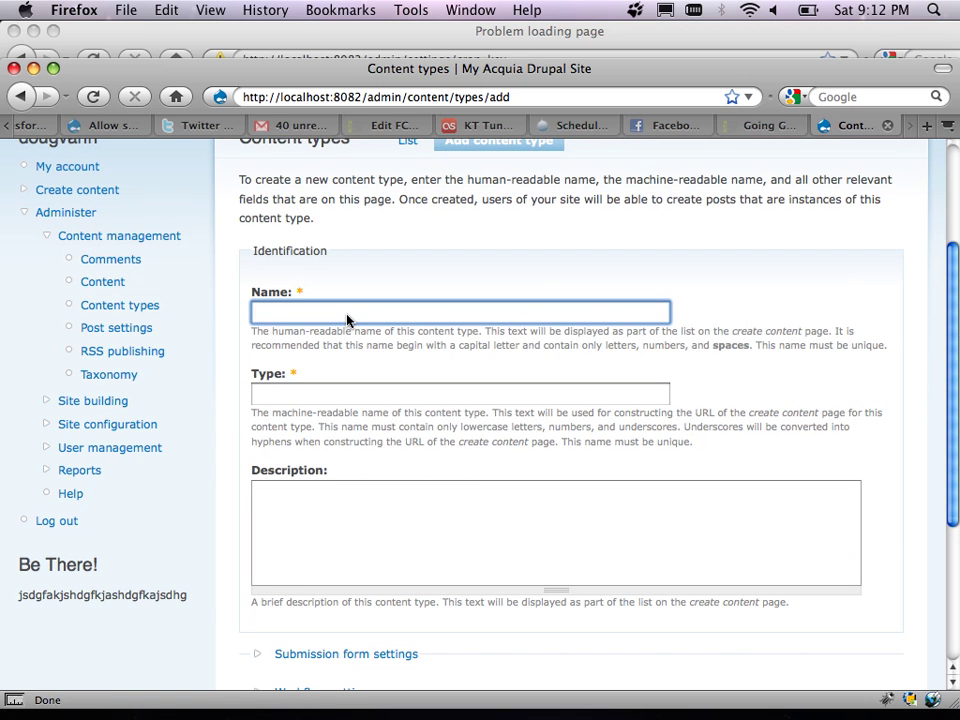
text(lala)
key(Tab)
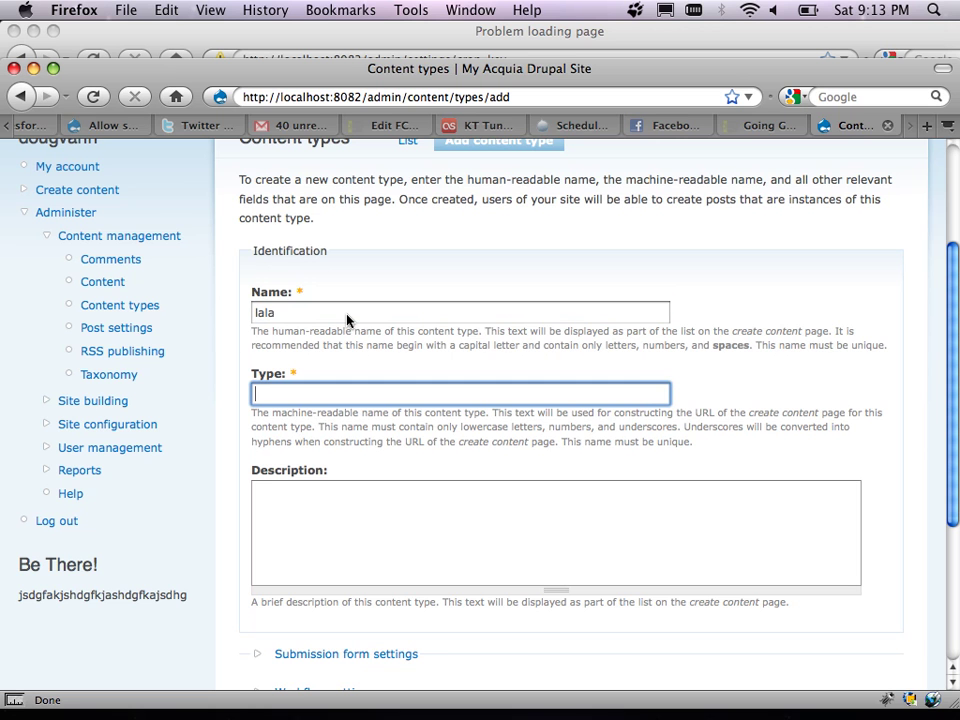
Set the machine-readable type to "lala" and enter "my test conten type" as the content type's description.
text(;a;a)
key(BackSpace)
key(BackSpace)
key(BackSpace)
key(BackSpace)
text(lala)
click(289, 508)
text(m)
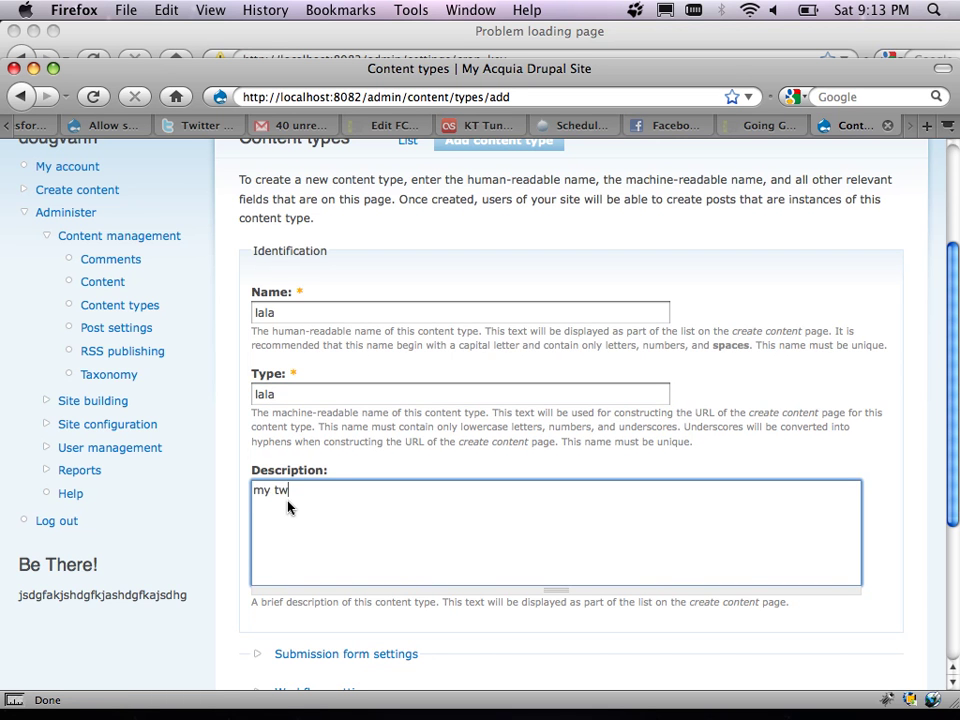
text(y test conten type)
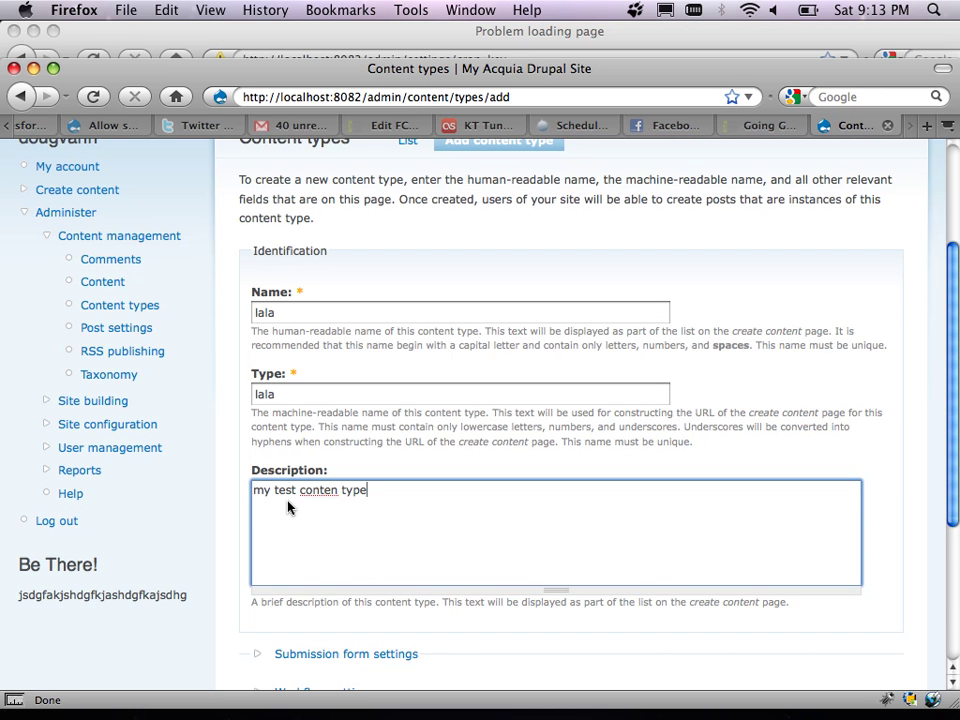
In the submission form settings, set the title field label to "Job-Title" and the body field label to "Job Details".
scroll(328, 532, down, 4)
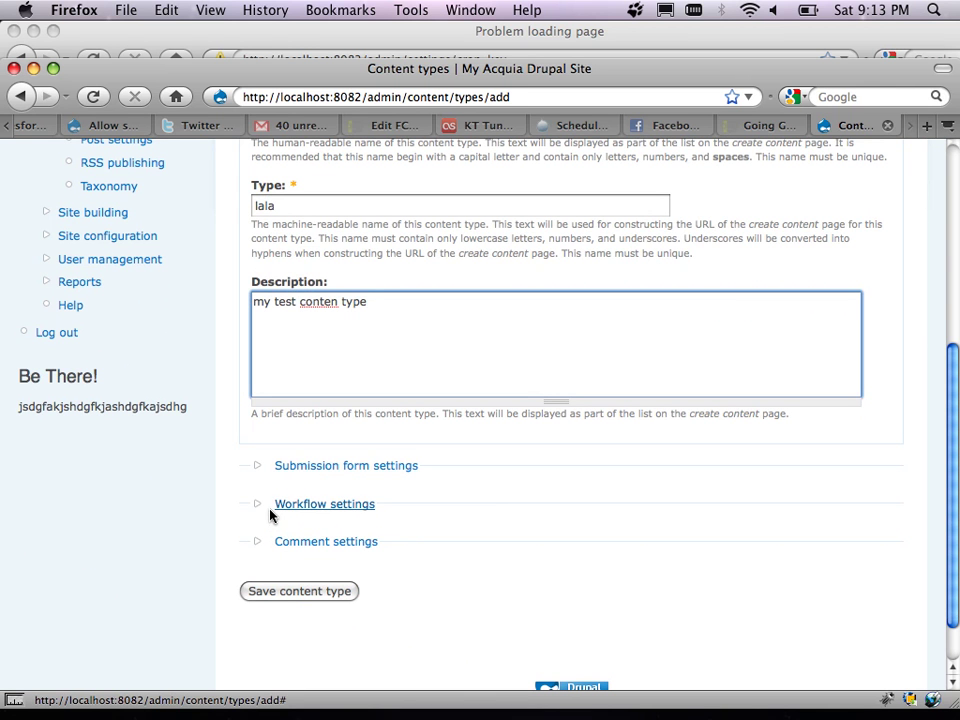
click(325, 466)
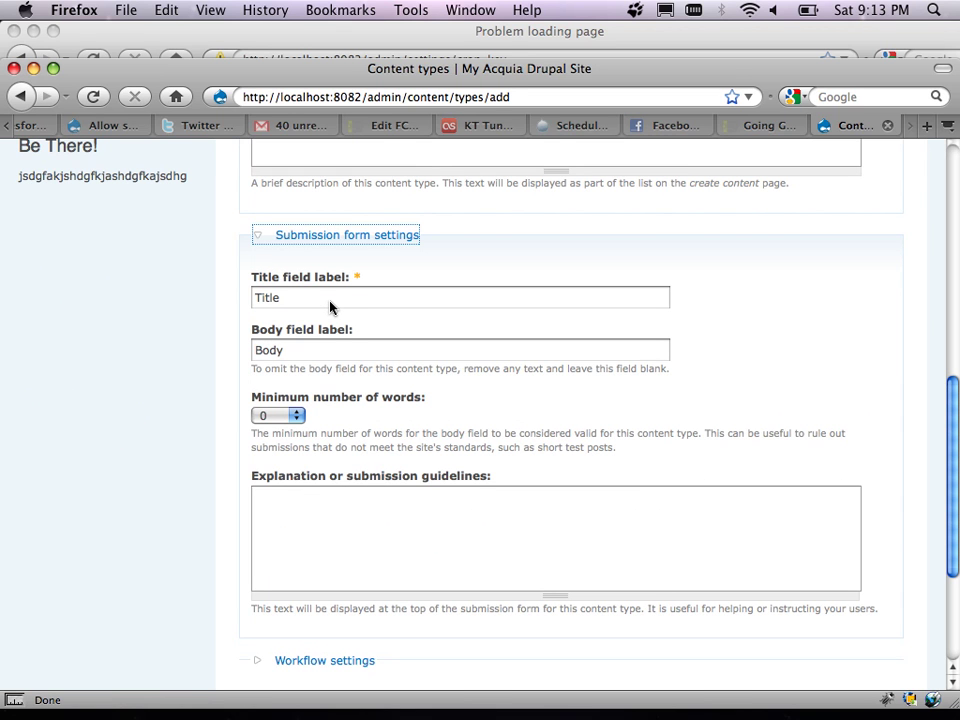
click(272, 300)
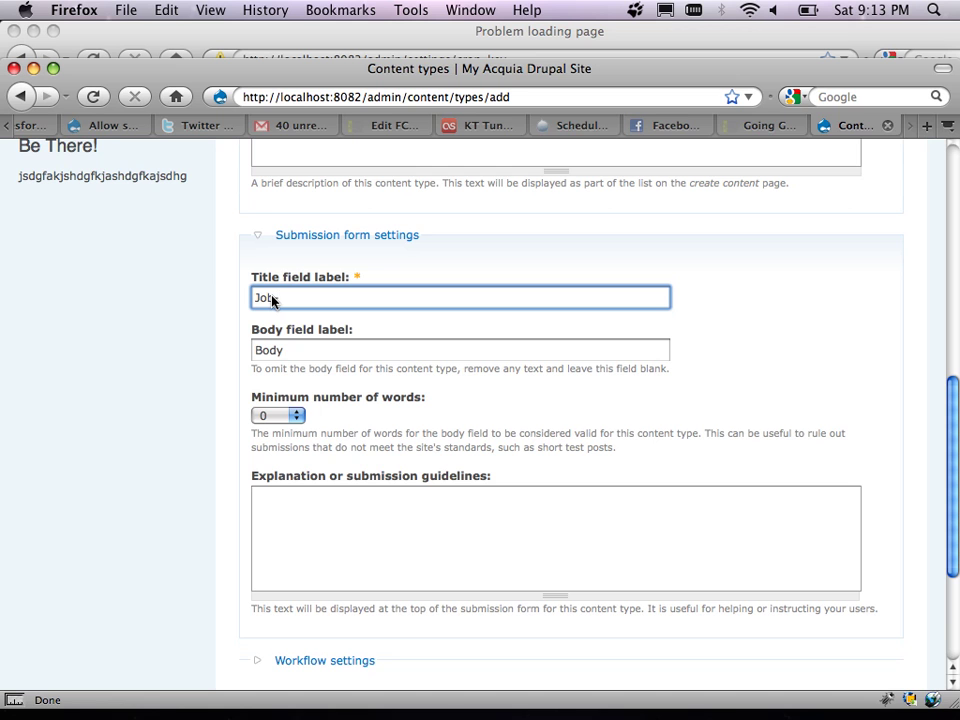
text(Job Title)
click(272, 300)
key(BackSpace)
text(-)
double_click(277, 355)
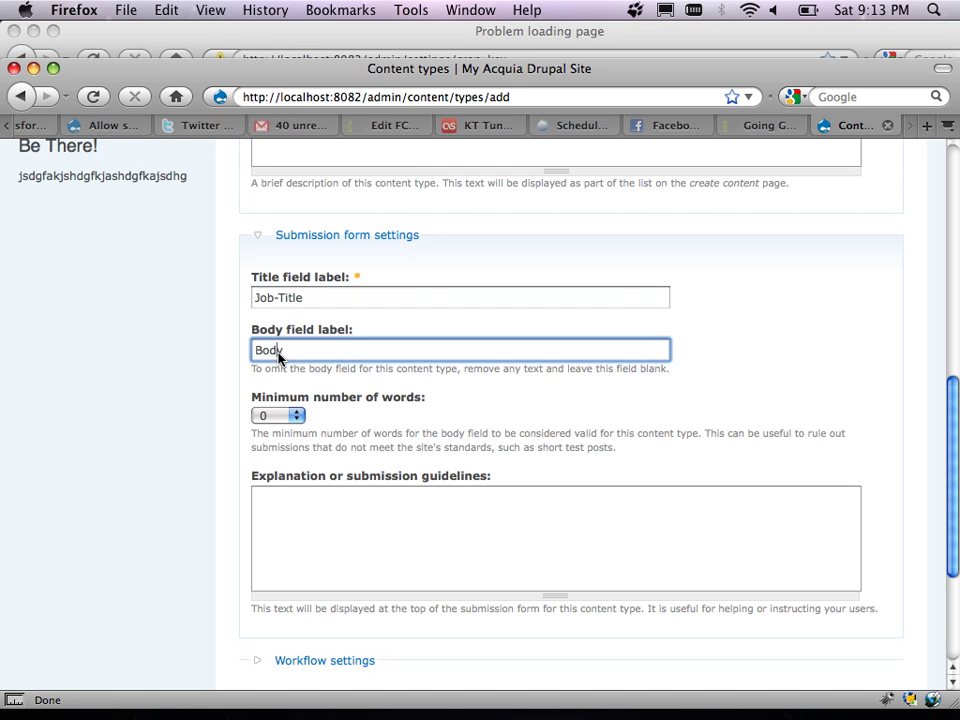
text(Job Details)
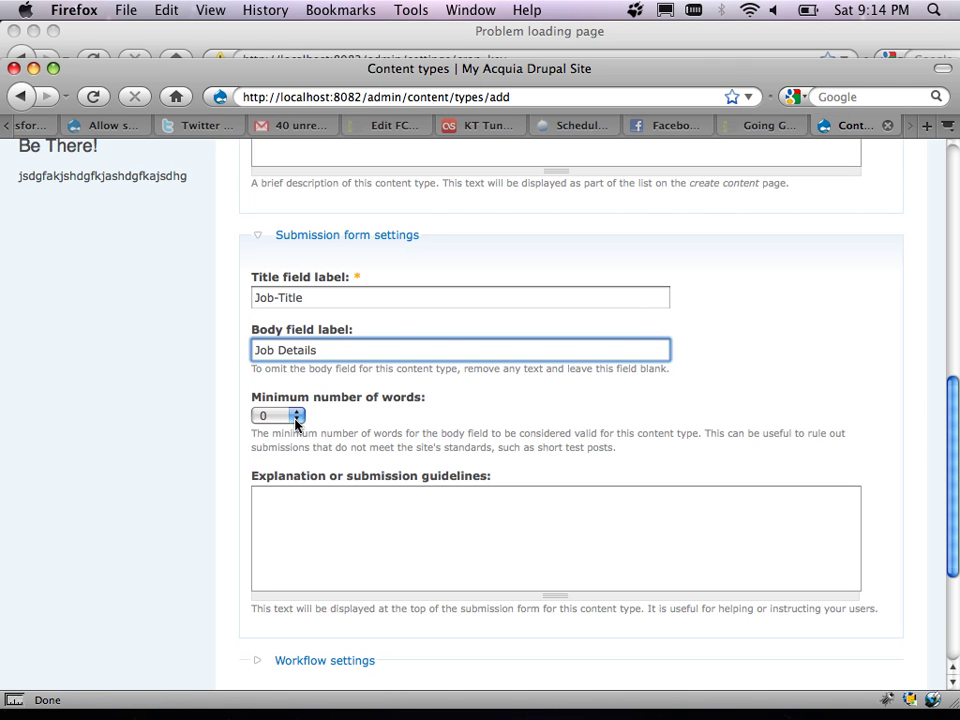
Change the content type's human-readable name to "job posting".
click(291, 516)
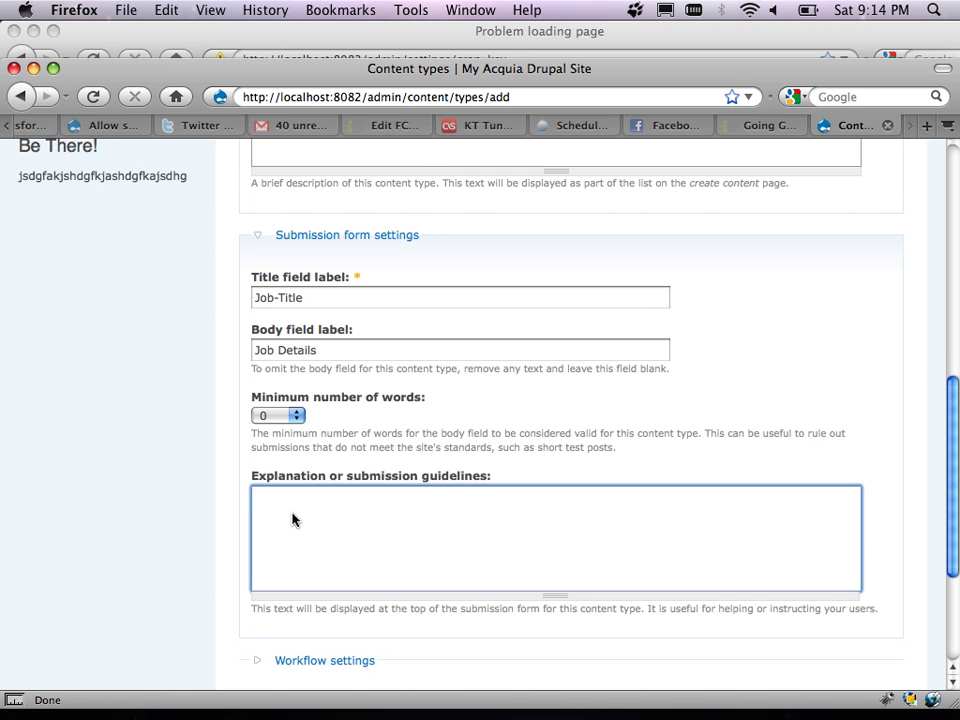
scroll(292, 519, up, 6)
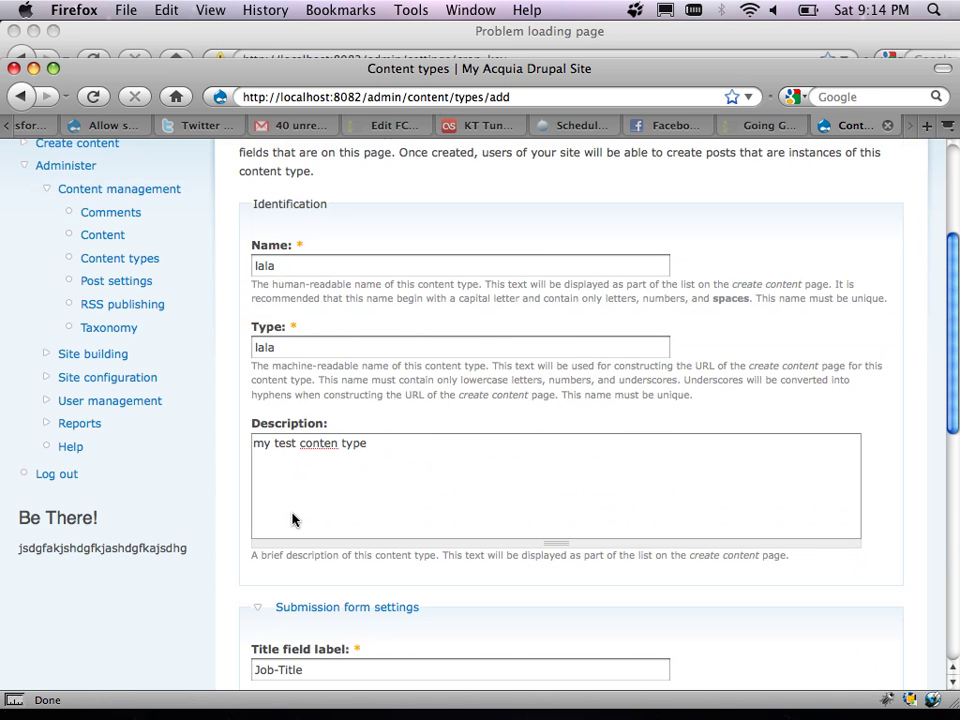
double_click(266, 268)
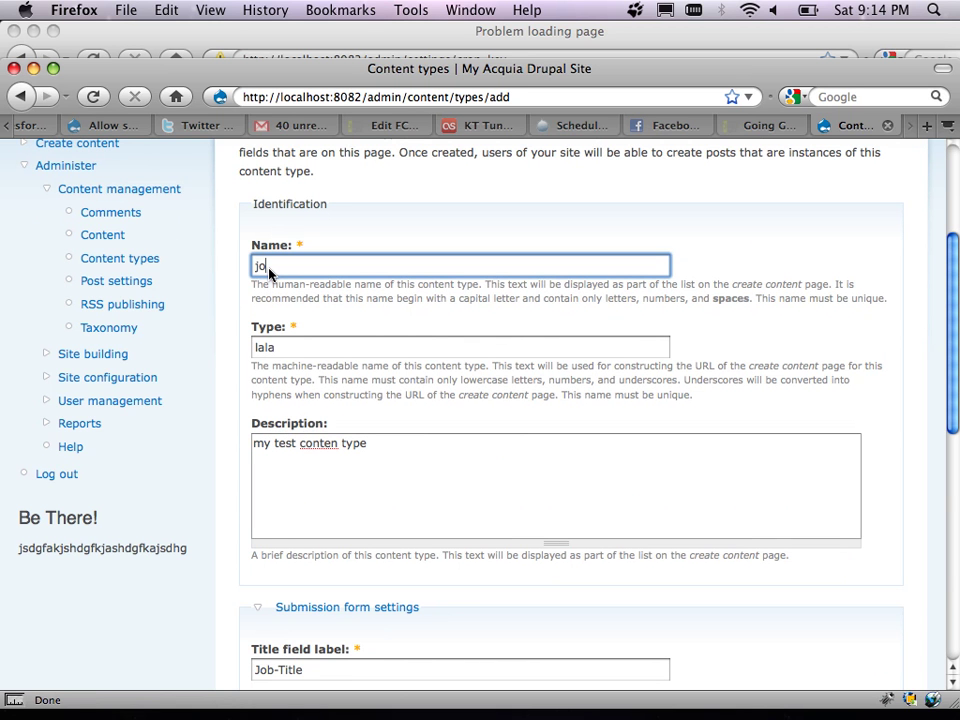
text(job posting)
In the workflow settings, turn off the Published and Promoted to front page default options.
scroll(196, 330, down, 3)
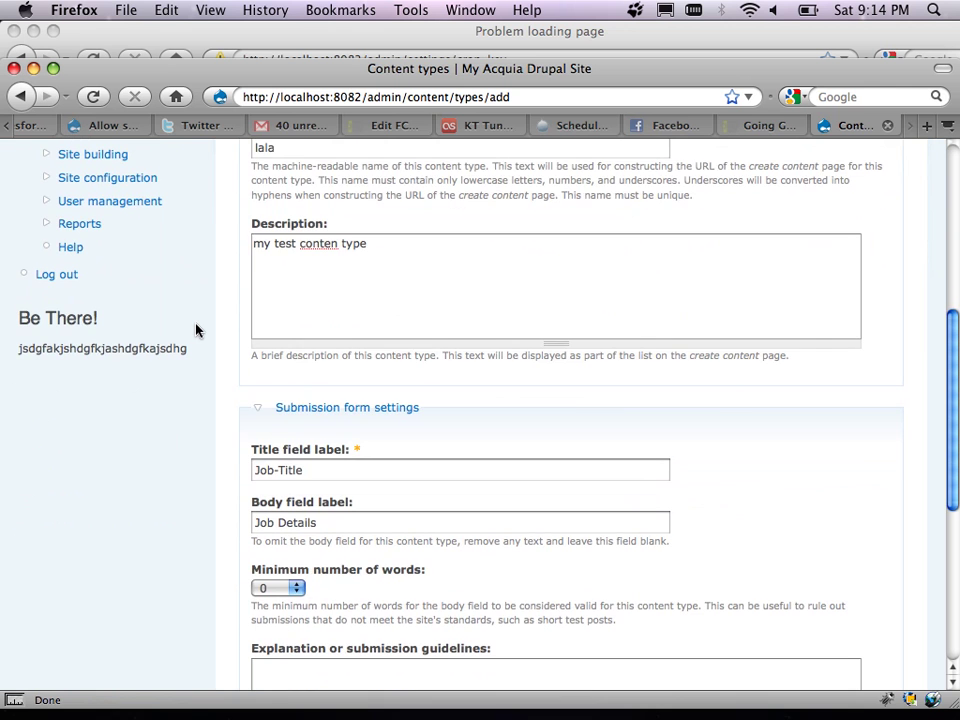
scroll(196, 330, down, 2)
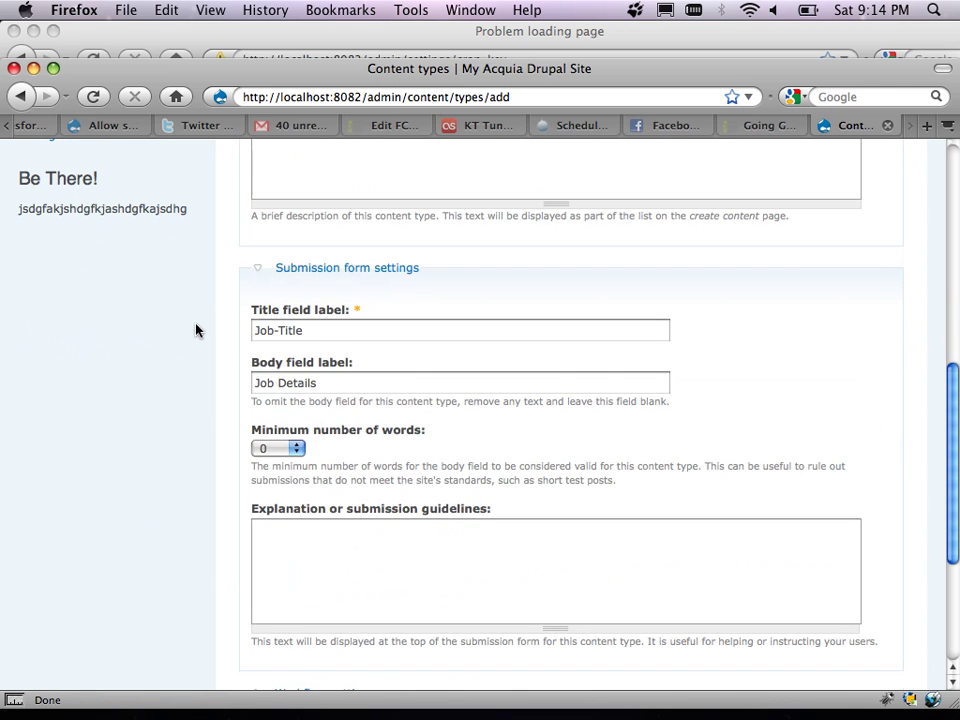
click(315, 561)
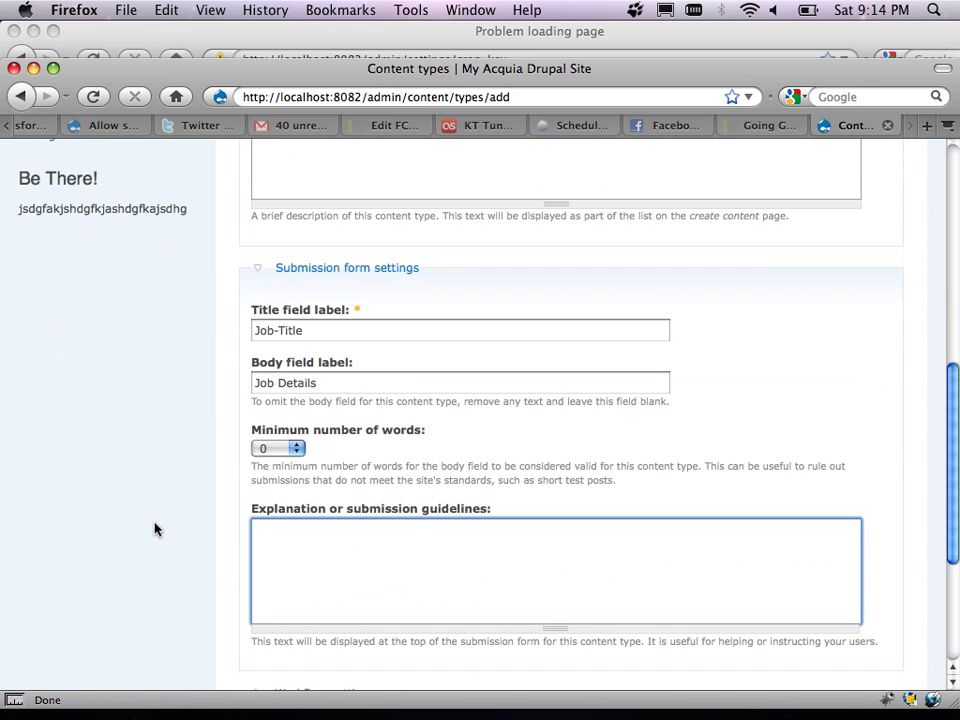
scroll(155, 529, down, 1)
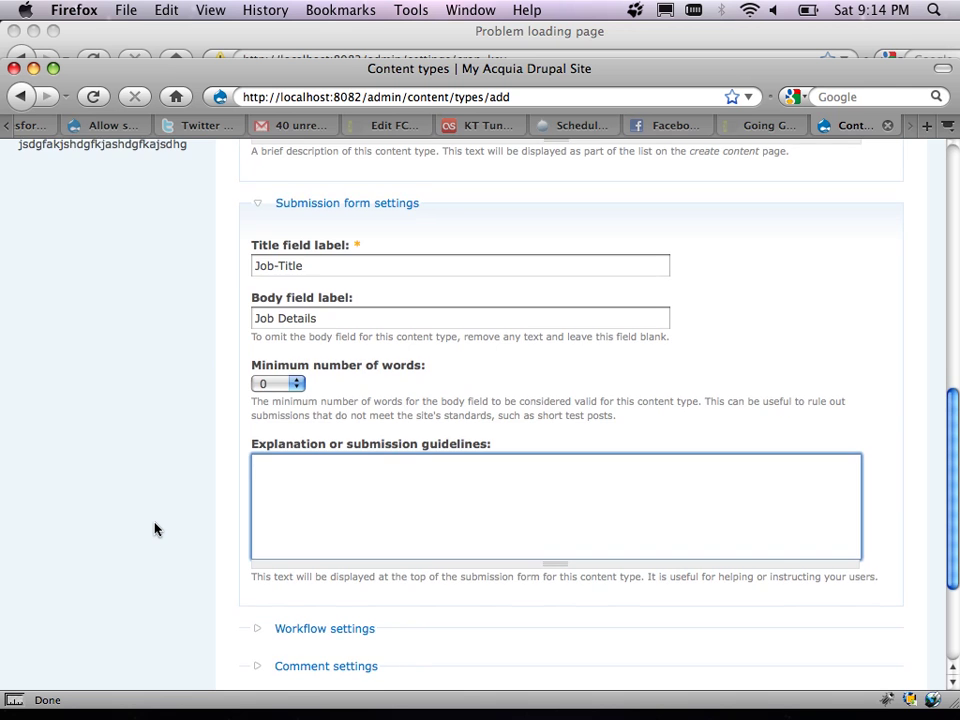
scroll(155, 529, down, 3)
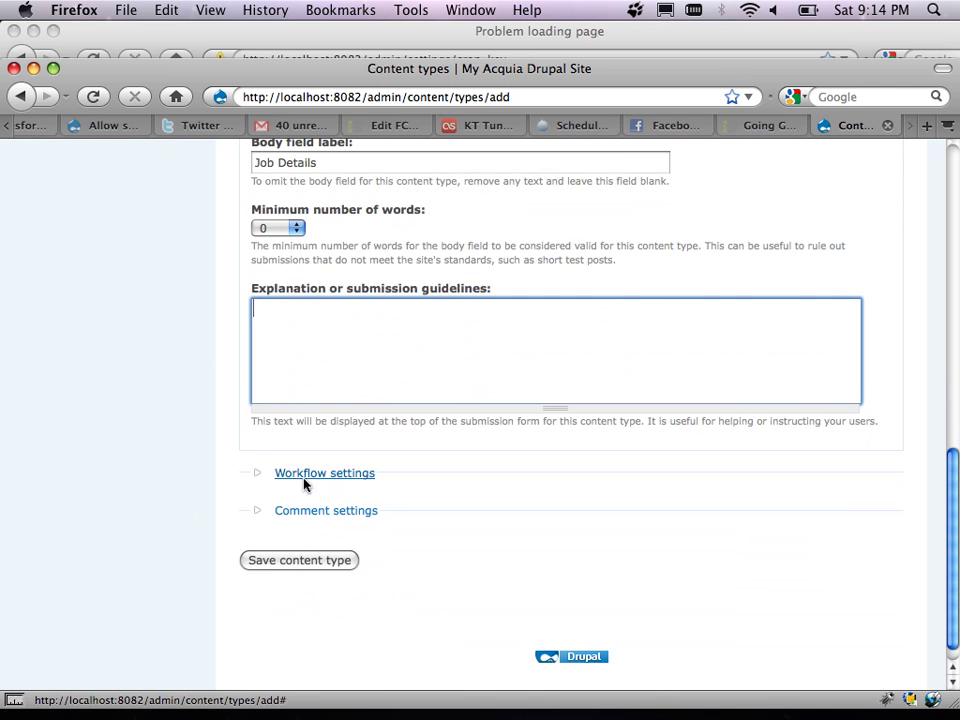
click(300, 484)
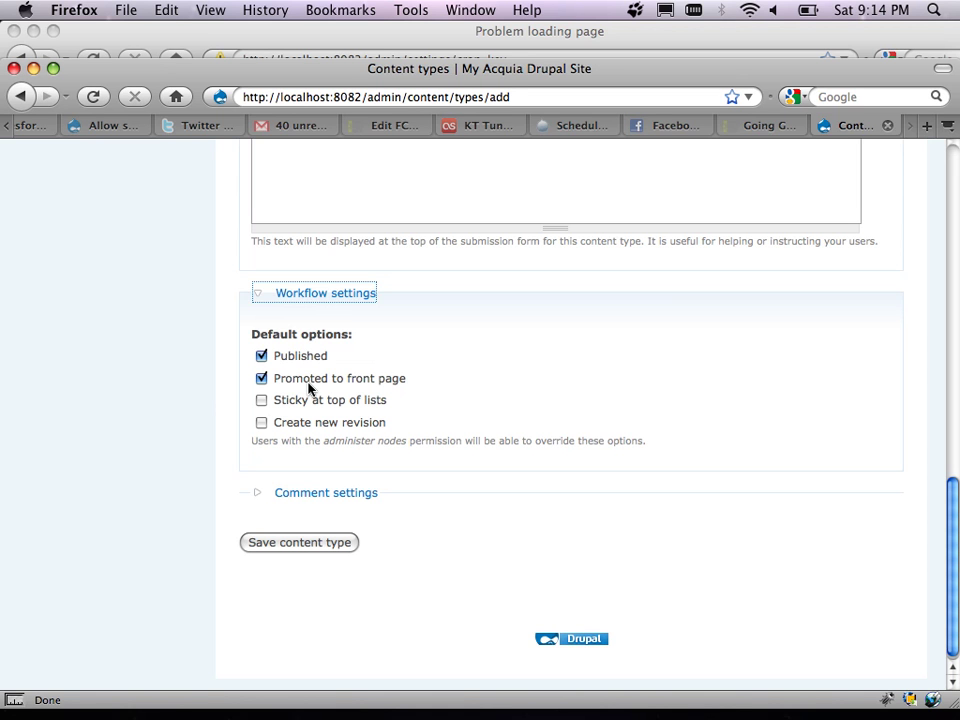
click(261, 378)
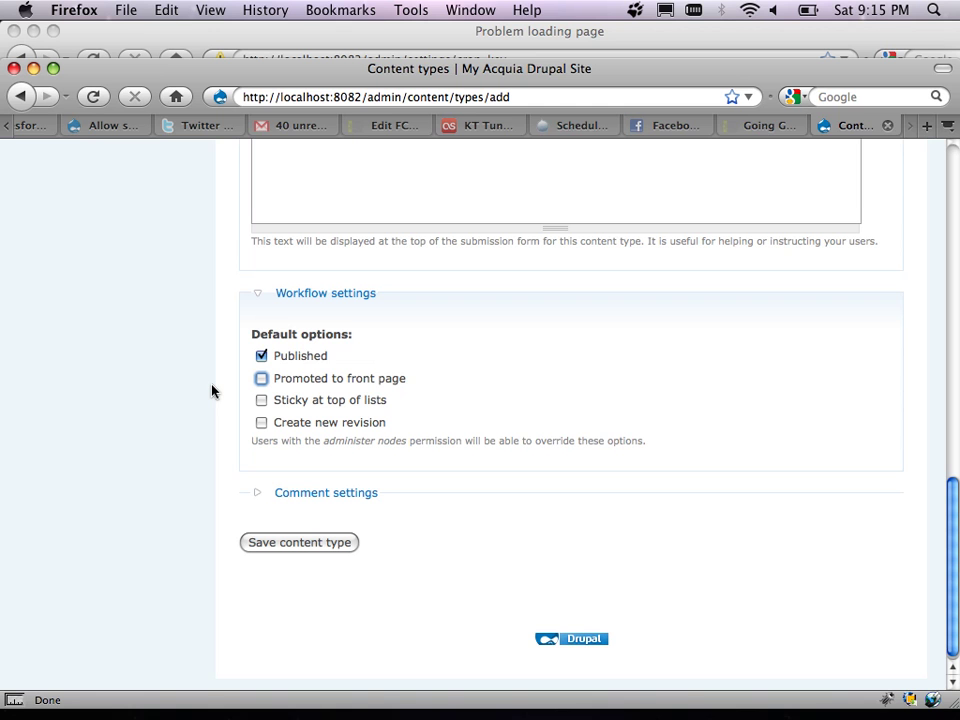
click(263, 357)
scroll(205, 374, down, 1)
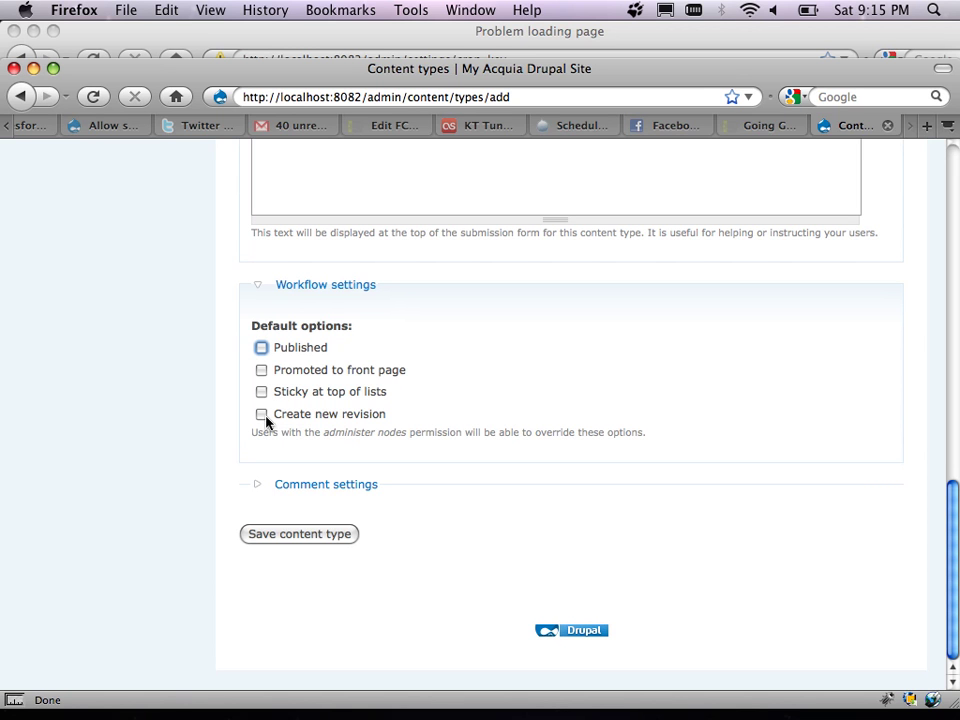
Set the default comment setting to Disabled and collapse the comment settings.
click(307, 487)
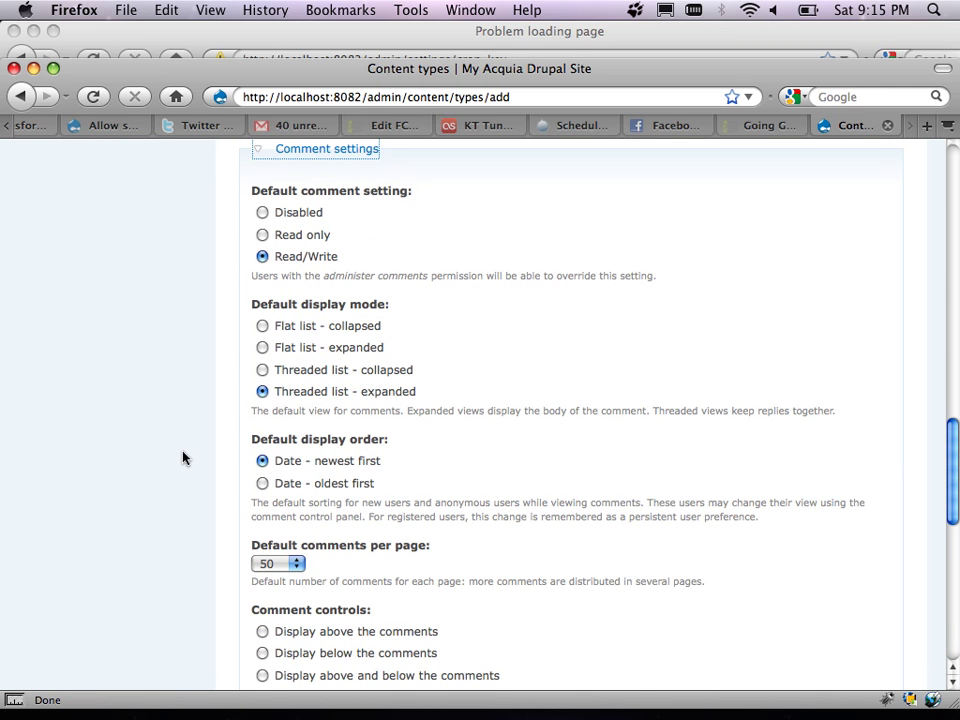
scroll(184, 456, up, 2)
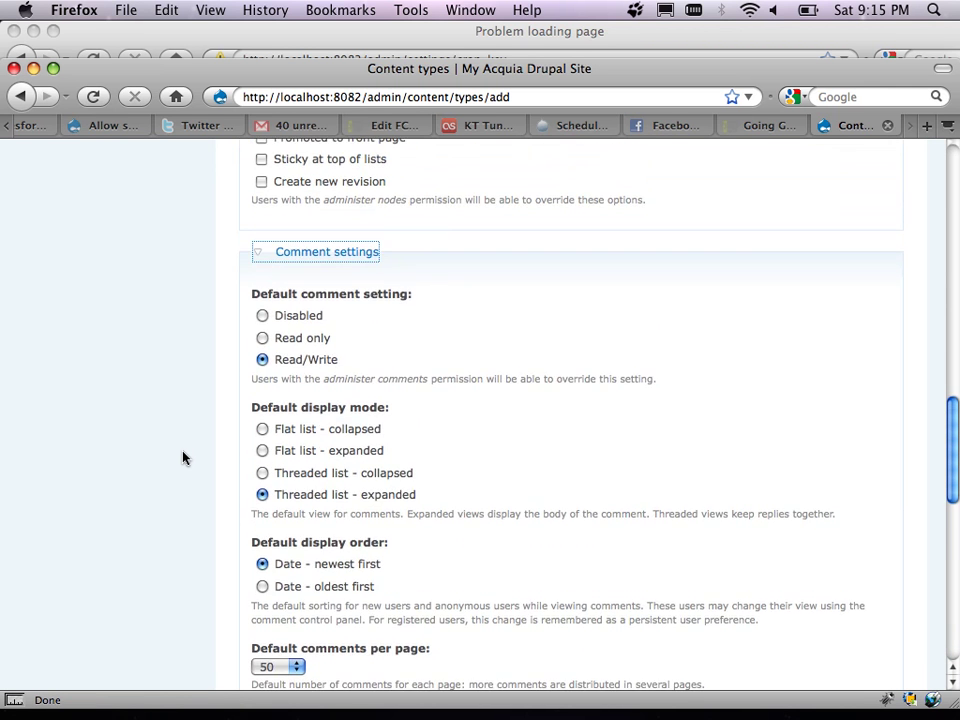
click(265, 320)
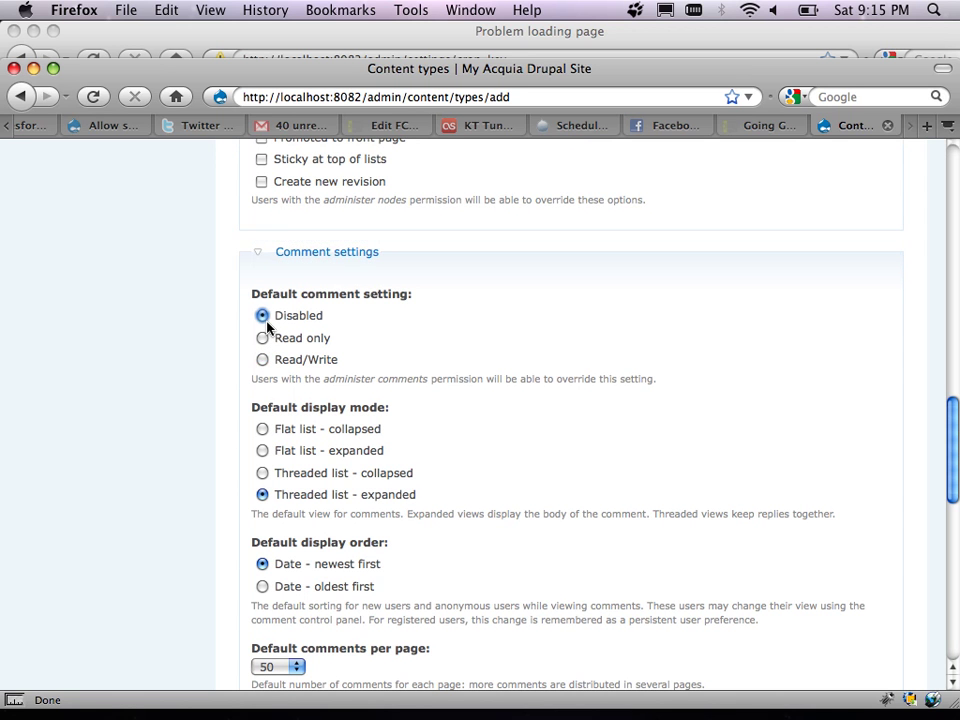
click(313, 262)
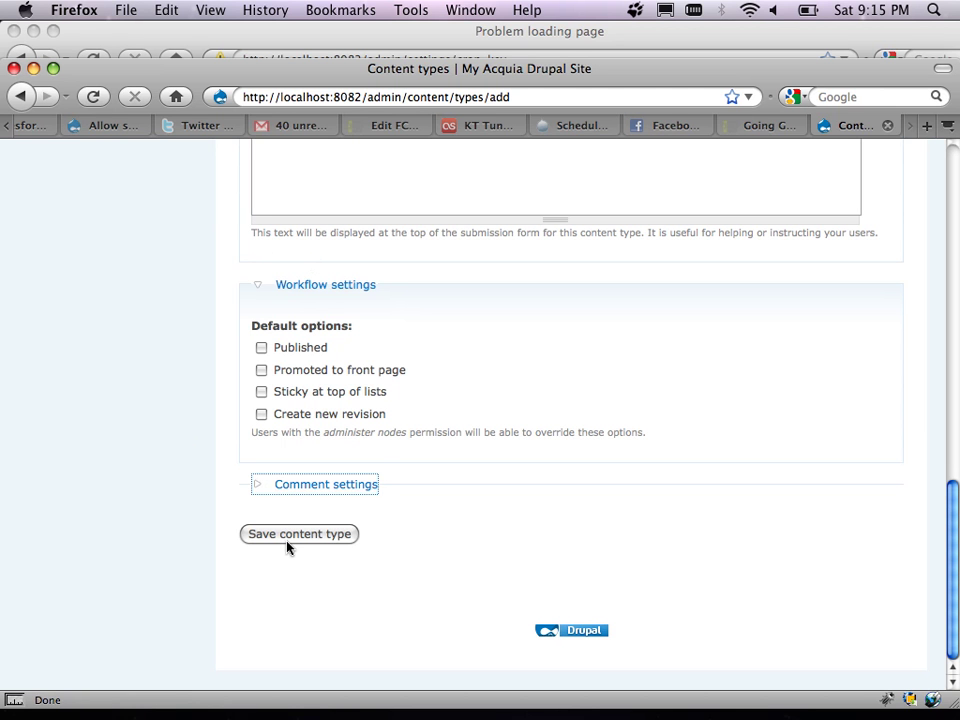
Review the new content type's identification, submission form labels and workflow settings before saving.
scroll(287, 545, up, 10)
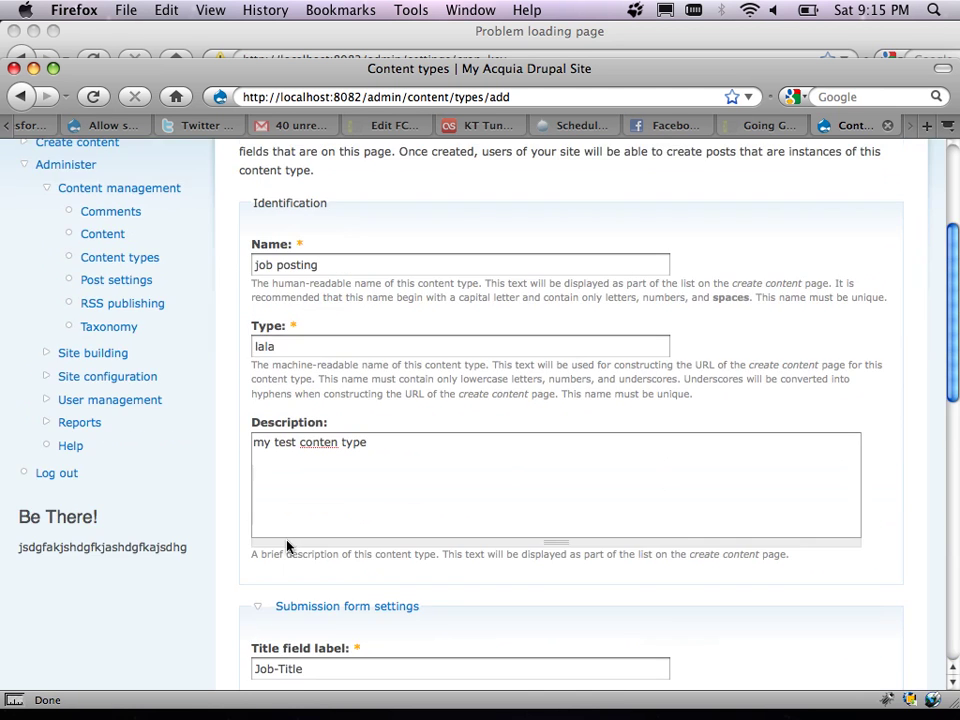
scroll(278, 515, down, 3)
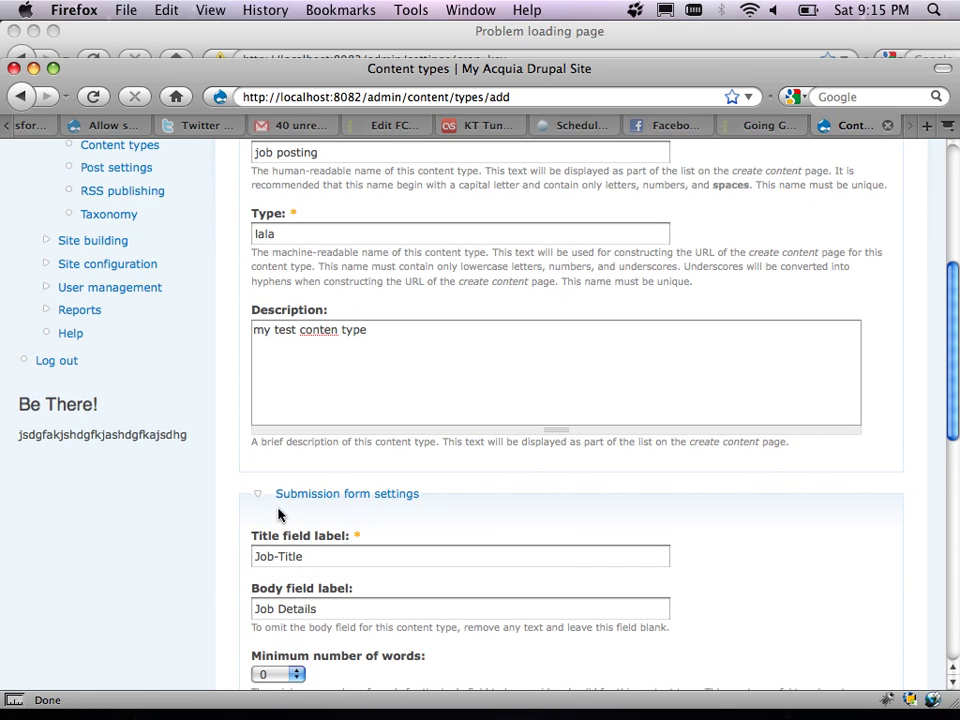
scroll(337, 369, down, 2)
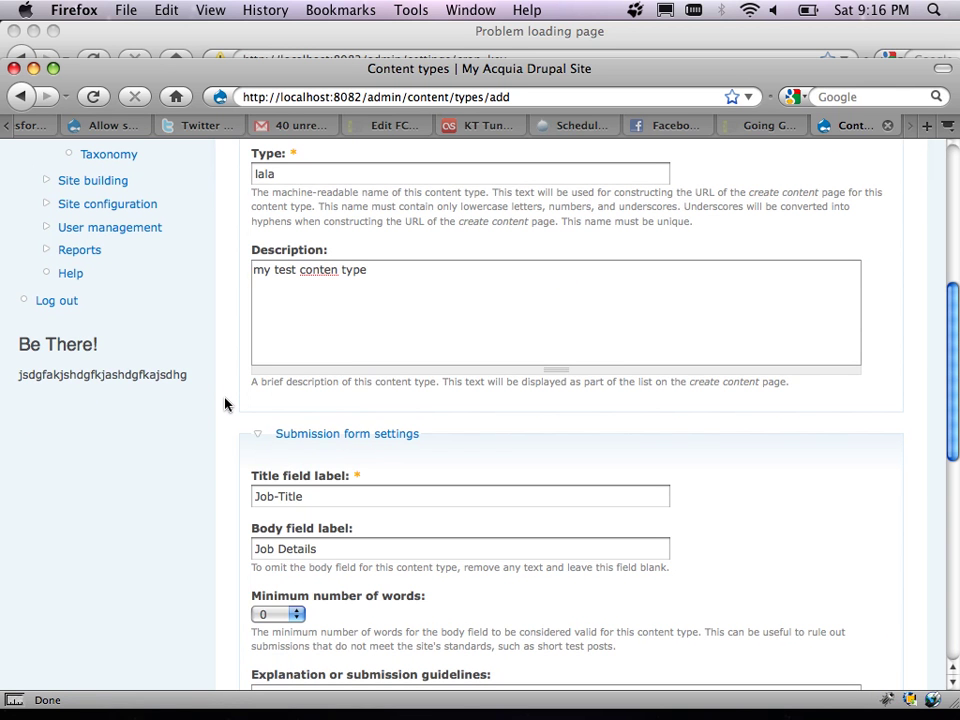
scroll(225, 403, down, 8)
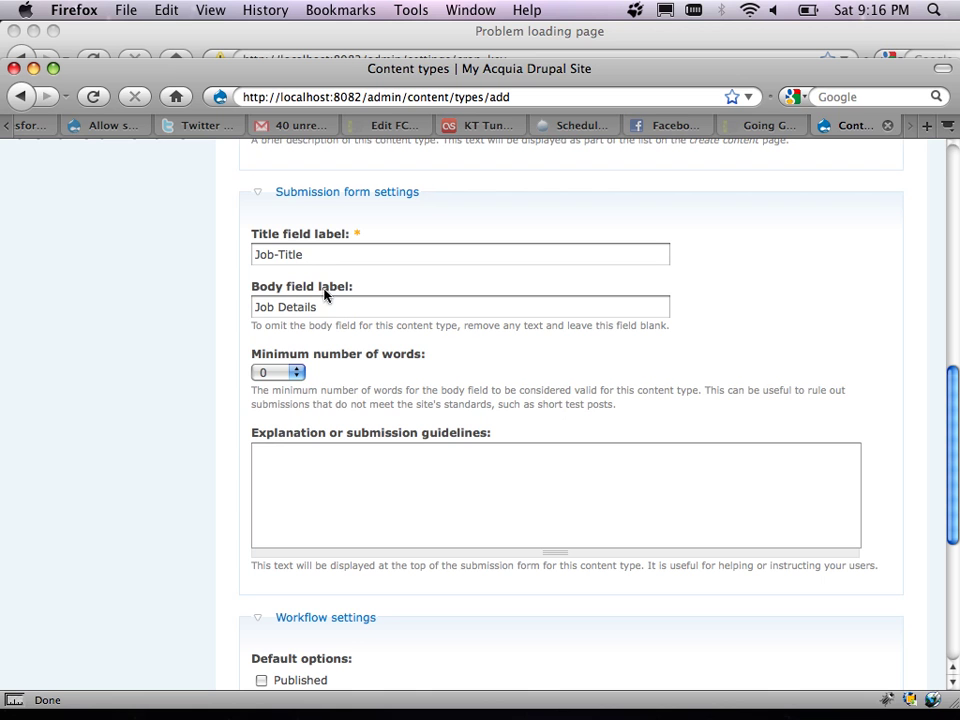
click(332, 309)
double_click(333, 311)
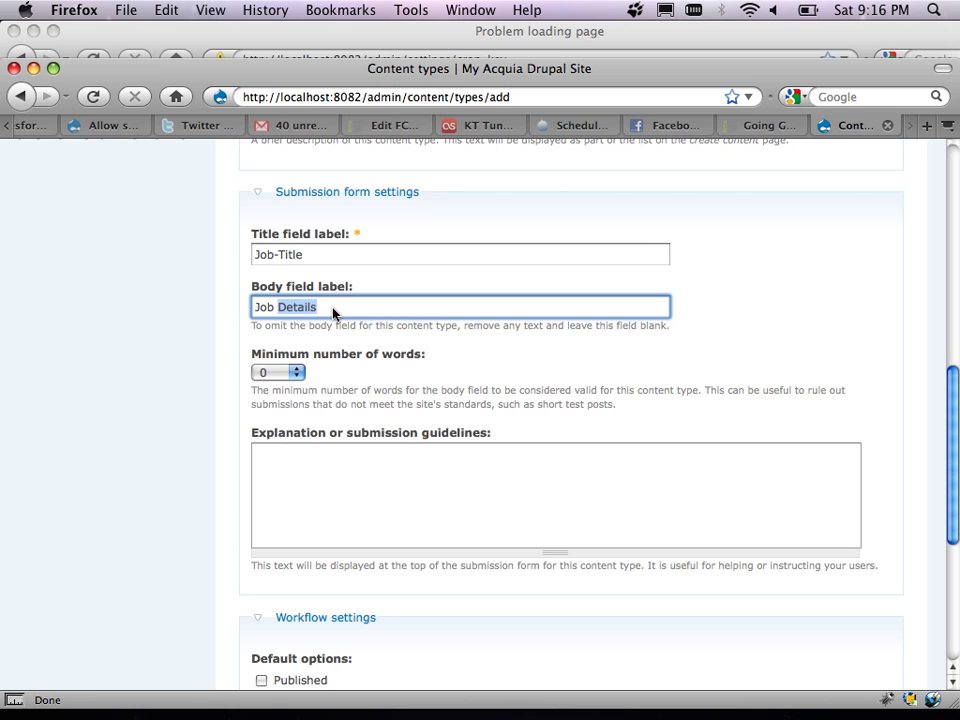
click(208, 354)
scroll(208, 354, down, 5)
scroll(206, 356, up, 2)
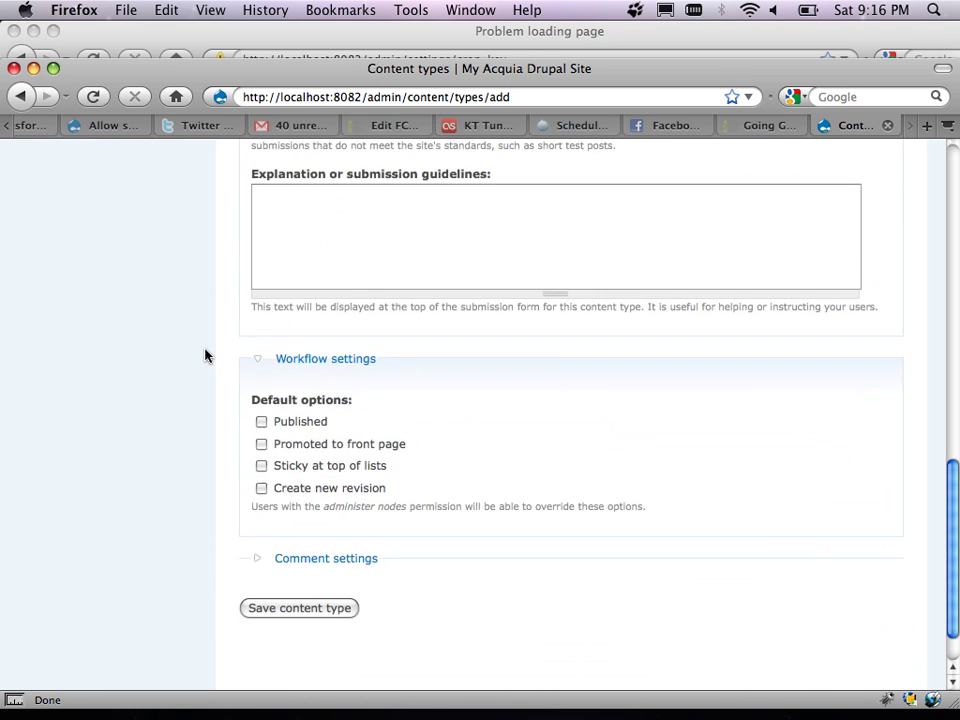
Save the job posting content type and look over the list of content types.
scroll(206, 356, down, 2)
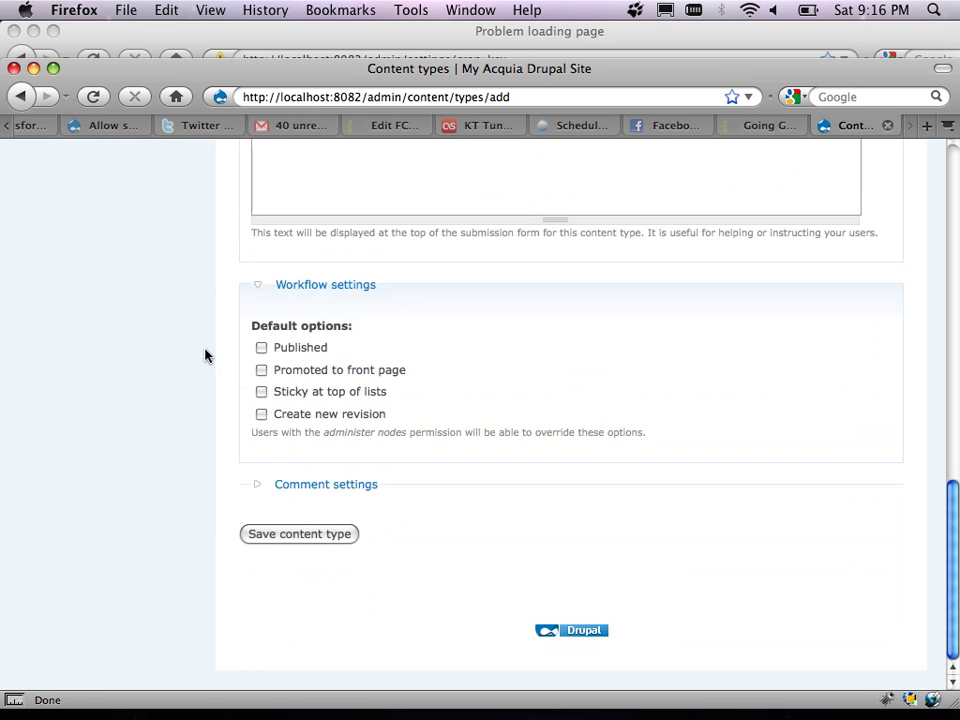
click(289, 540)
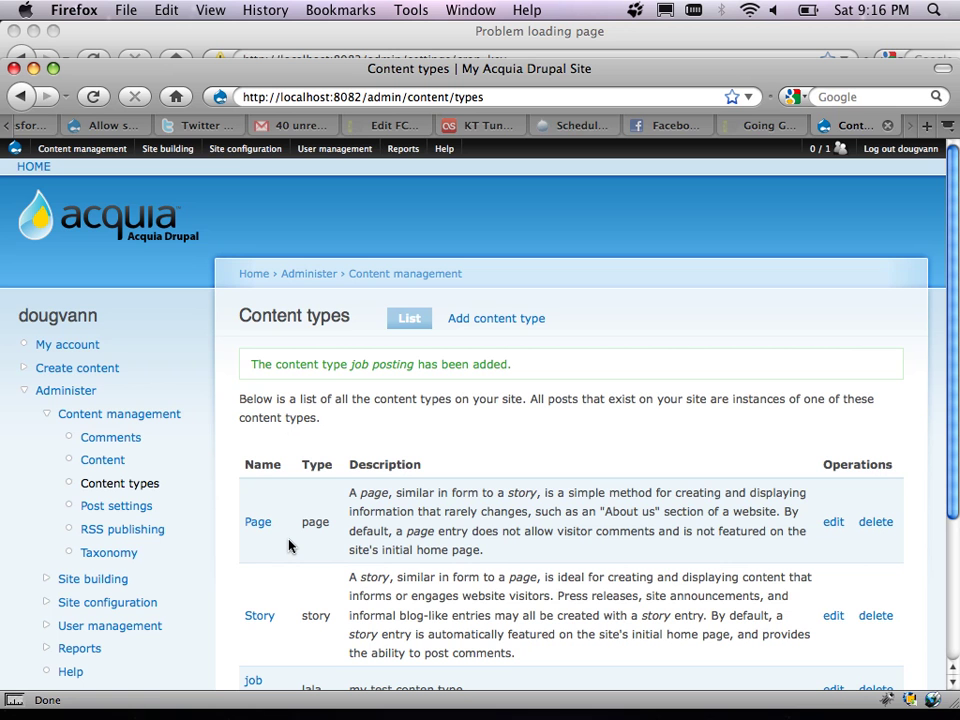
scroll(206, 461, down, 5)
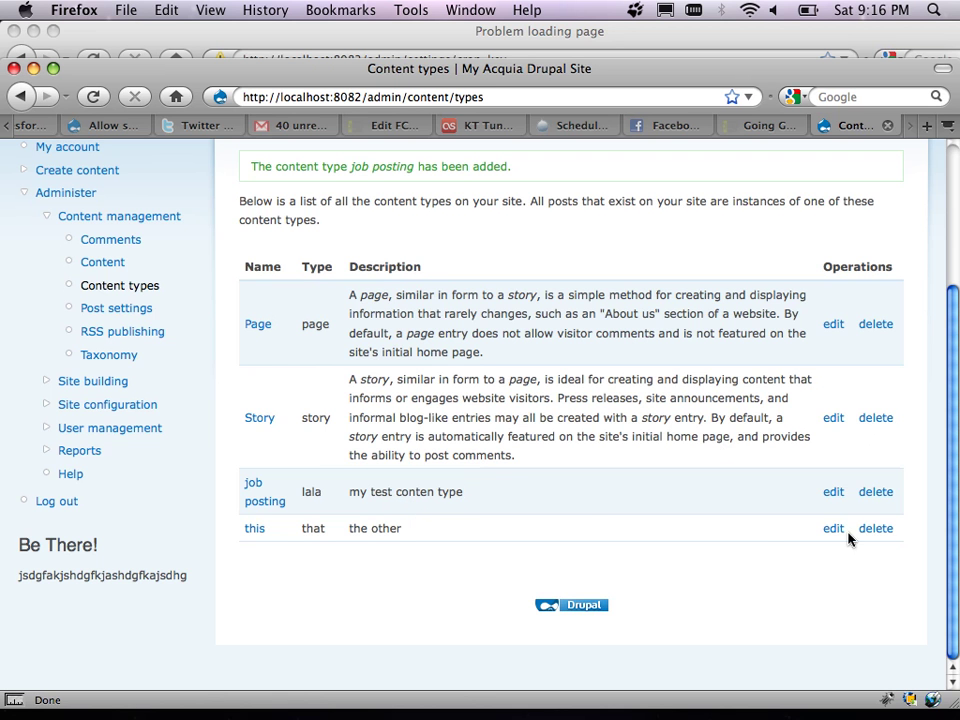
scroll(767, 536, up, 5)
scroll(767, 536, down, 2)
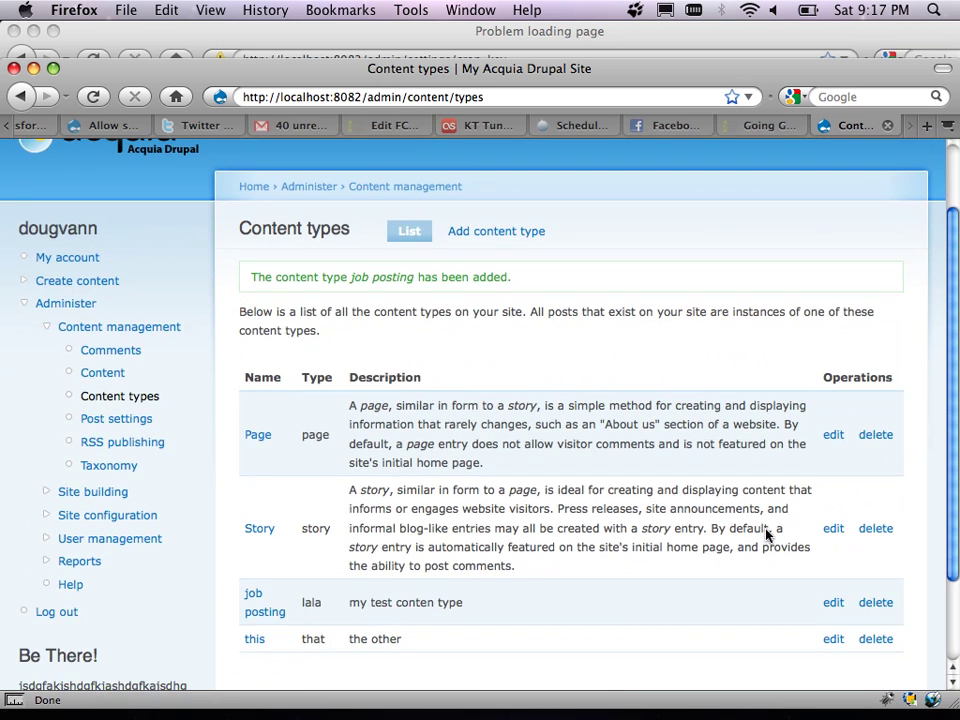
scroll(767, 536, up, 2)
scroll(767, 536, down, 1)
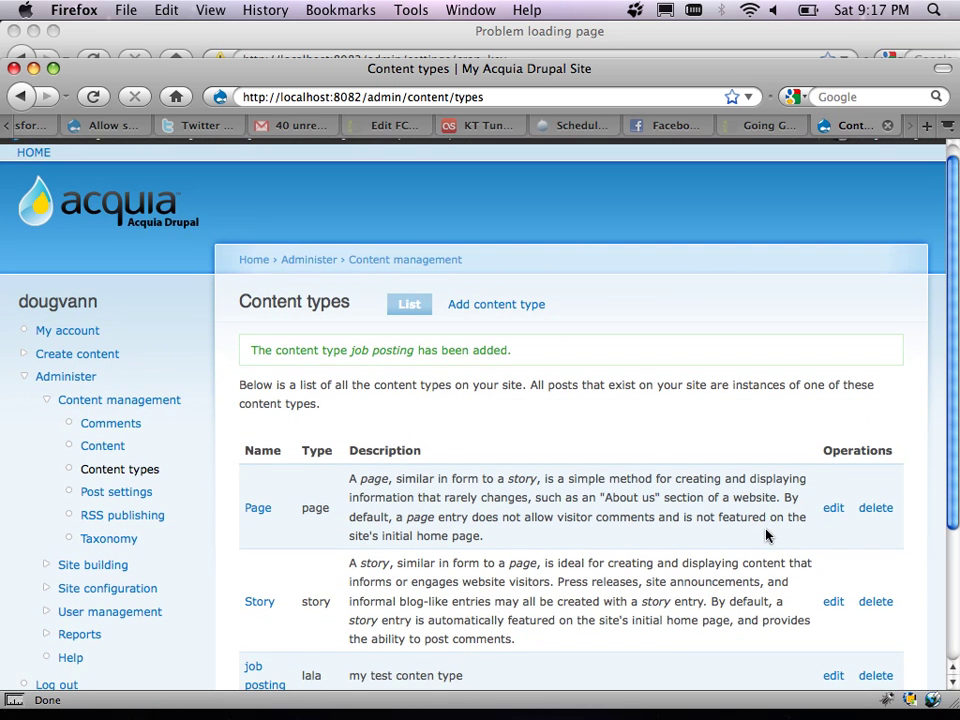
scroll(767, 536, down, 3)
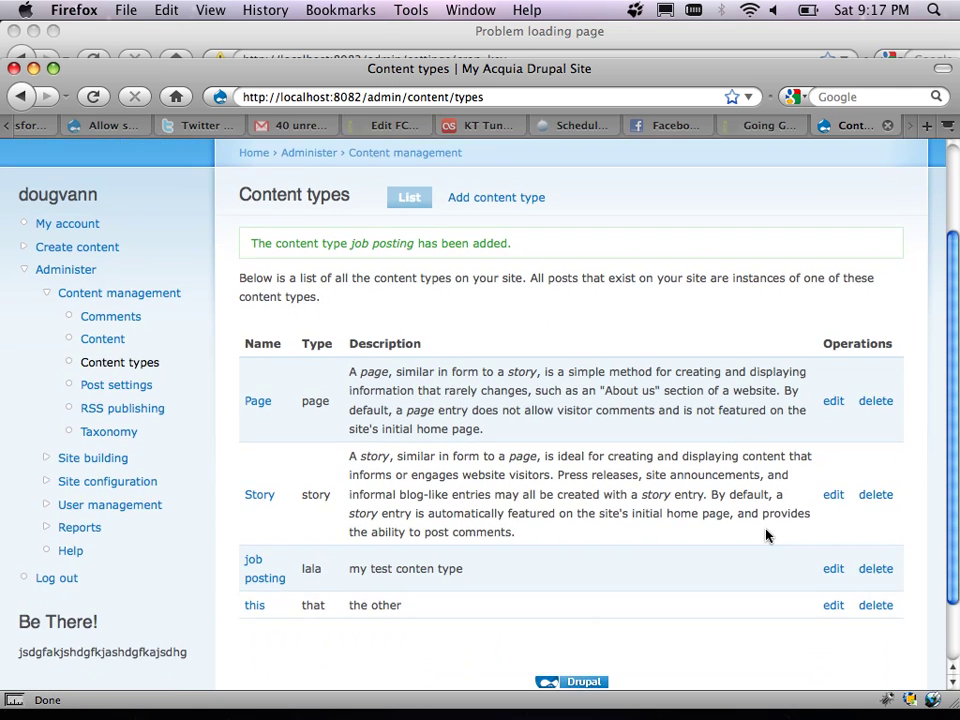
scroll(767, 536, up, 4)
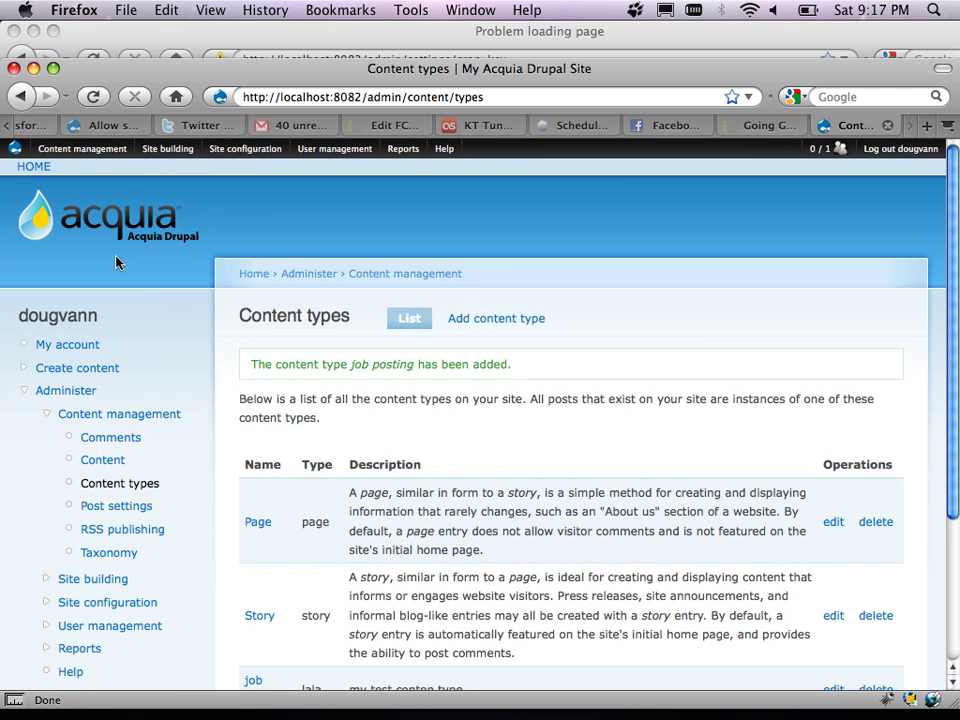
Open the site's module list and select the CCK Content module for enabling.
mouse_move(155, 160)
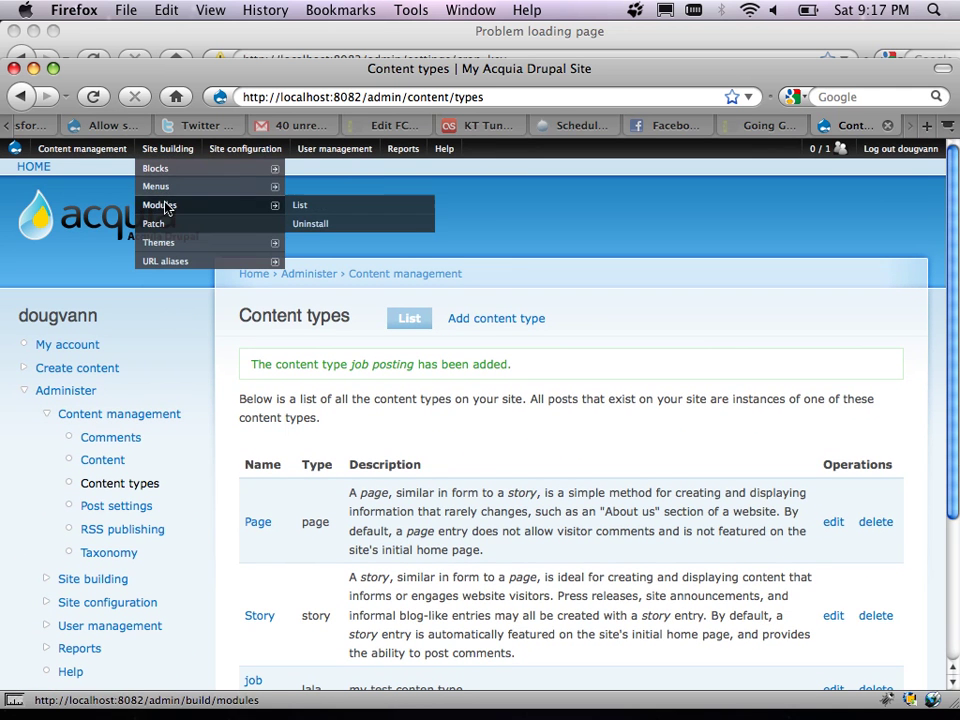
click(167, 208)
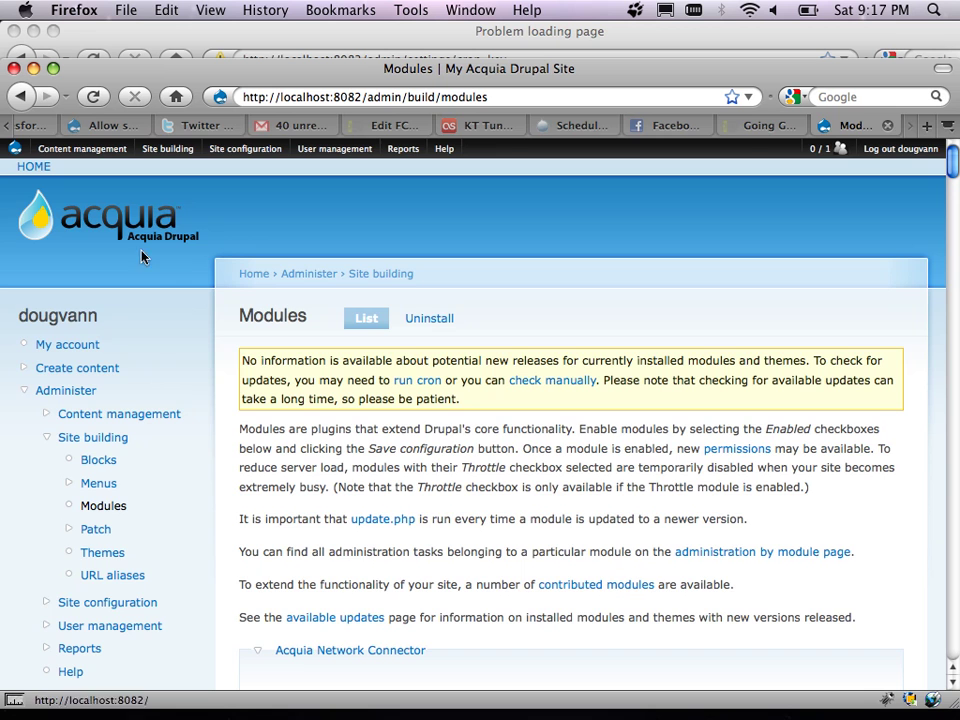
scroll(146, 296, down, 15)
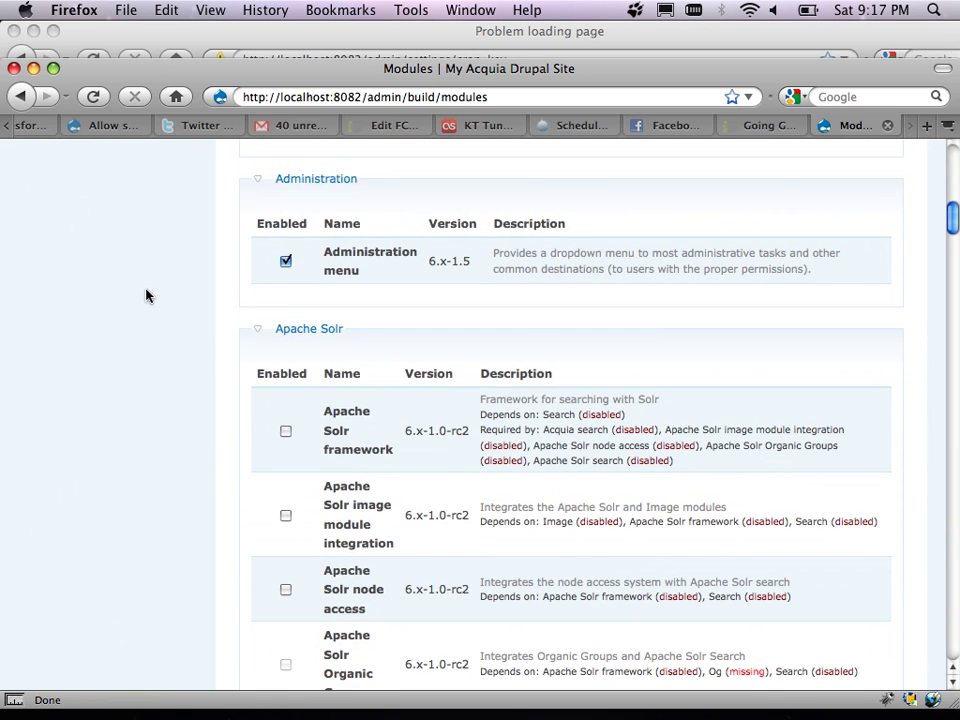
scroll(146, 296, down, 10)
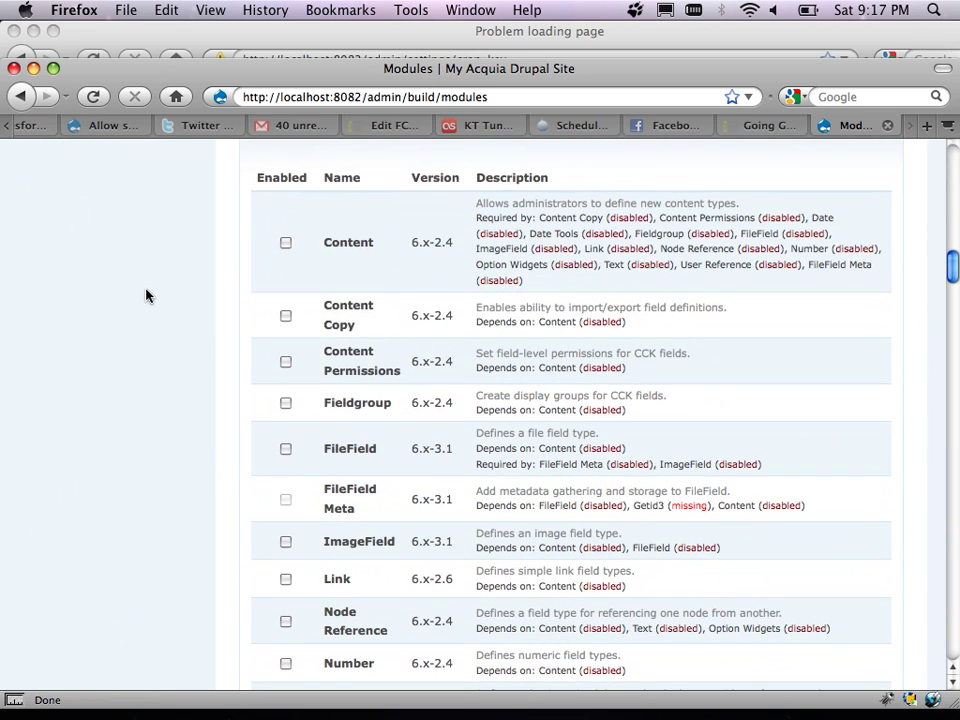
scroll(146, 296, down, 1)
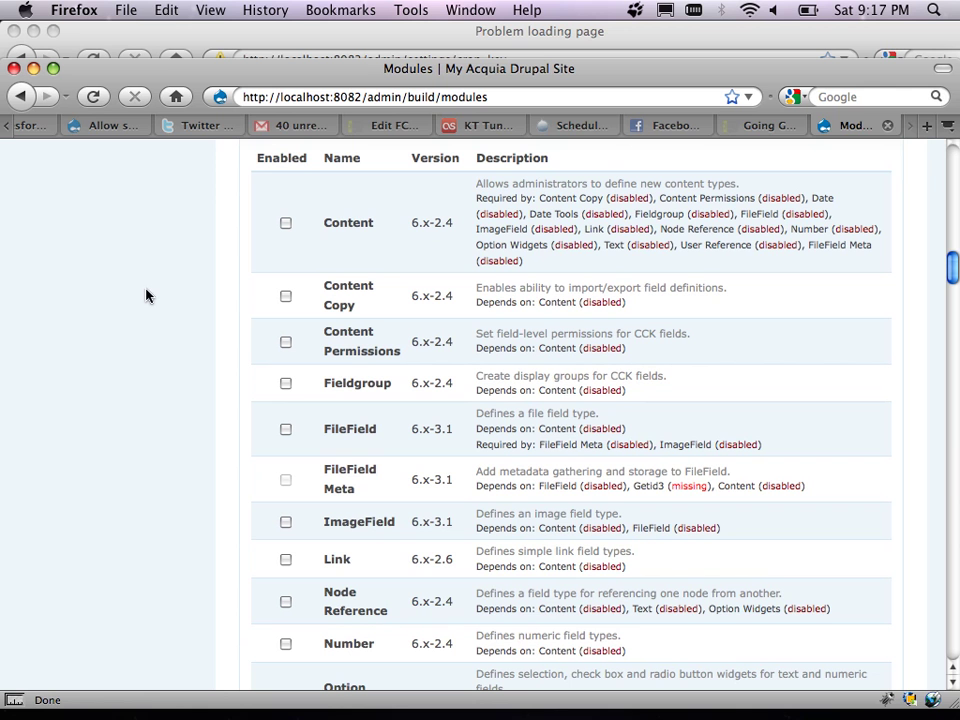
click(286, 224)
Mark the CCK Text, Option Widgets and Number modules as enabled.
scroll(252, 375, down, 4)
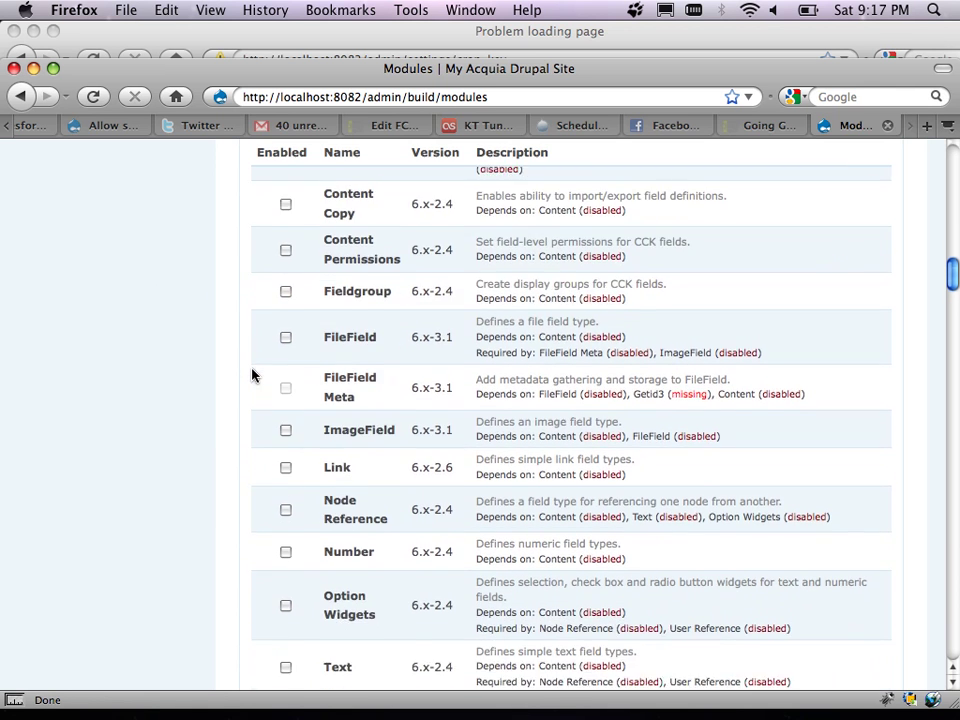
scroll(252, 375, down, 5)
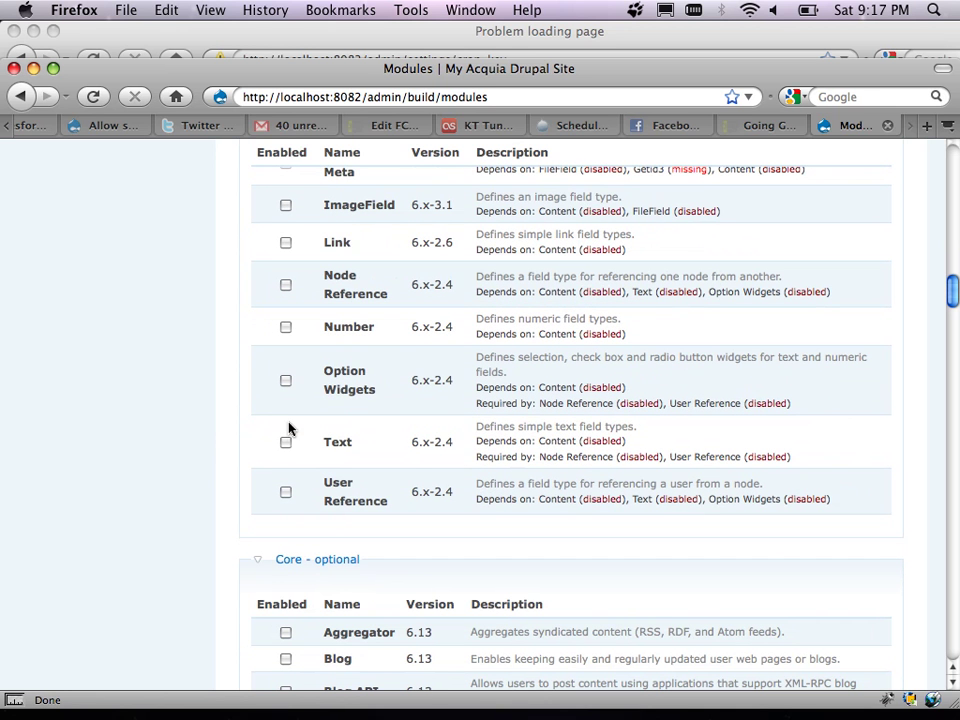
click(287, 380)
click(287, 330)
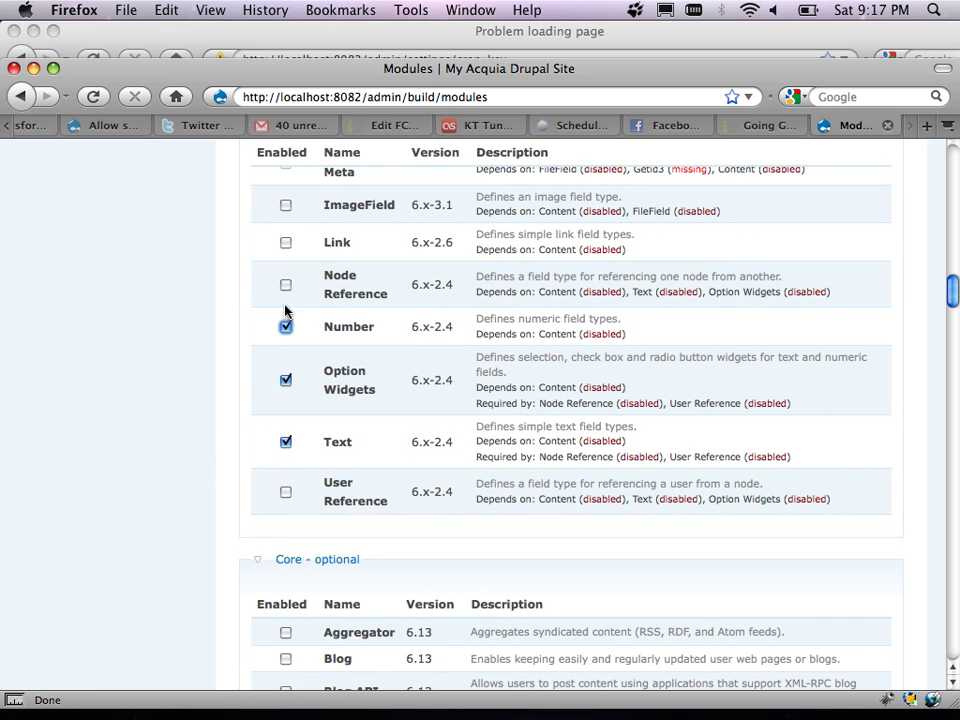
Mark the Node Reference and User Reference modules as enabled.
scroll(256, 296, up, 3)
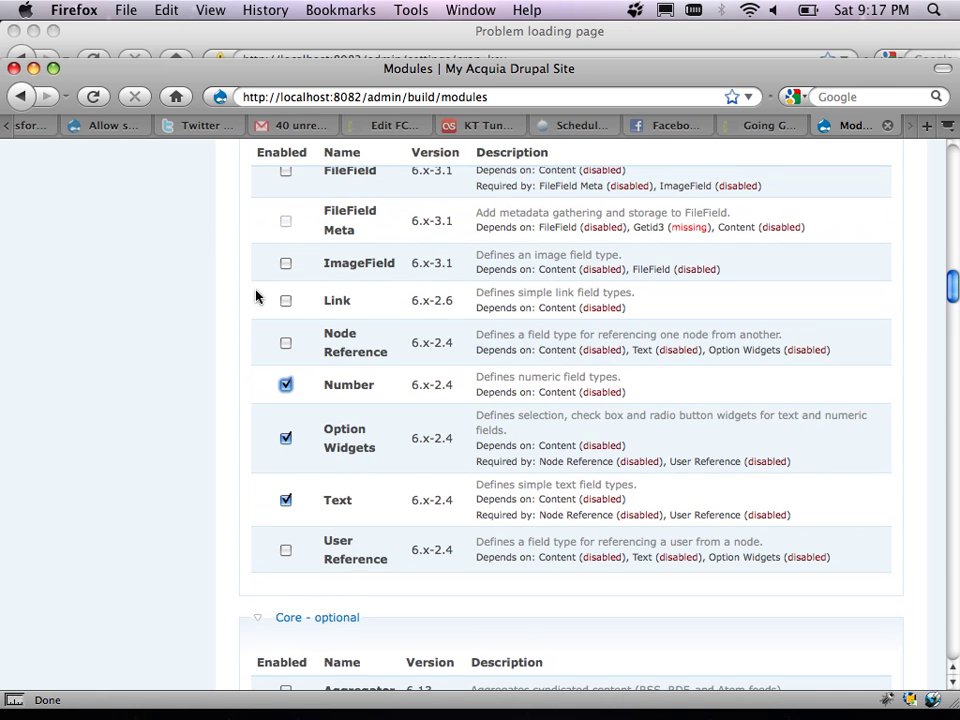
scroll(256, 296, down, 2)
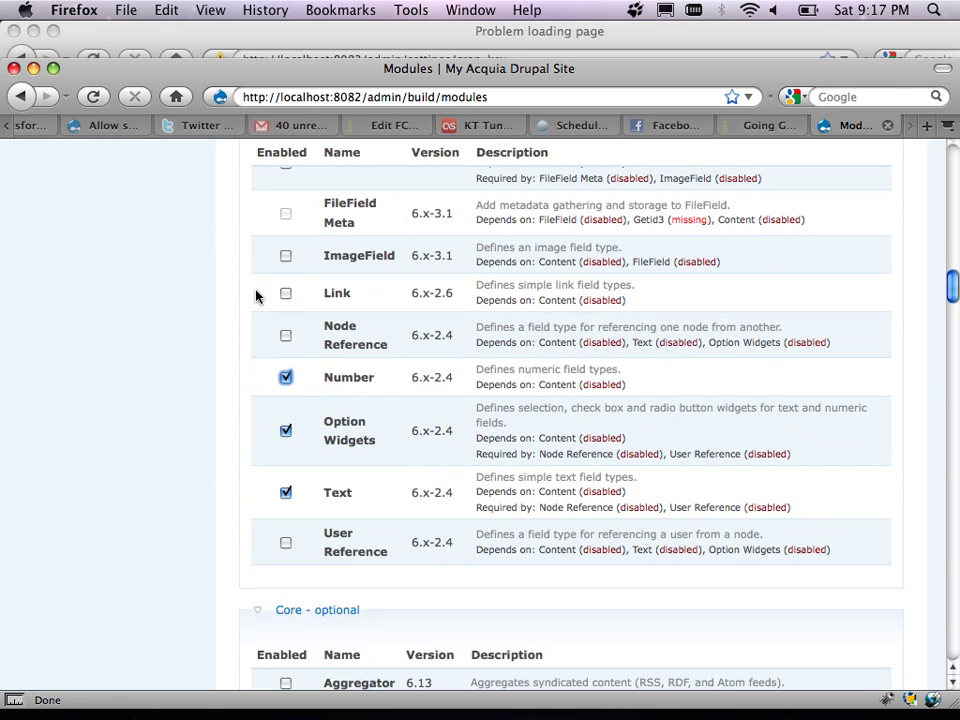
click(287, 338)
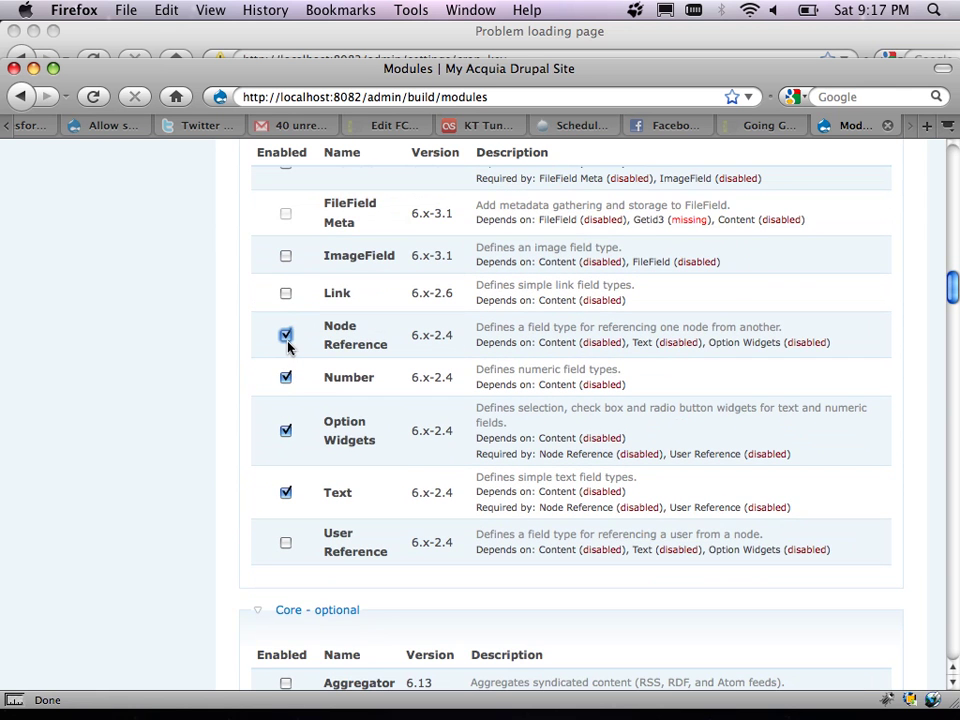
scroll(286, 340, up, 1)
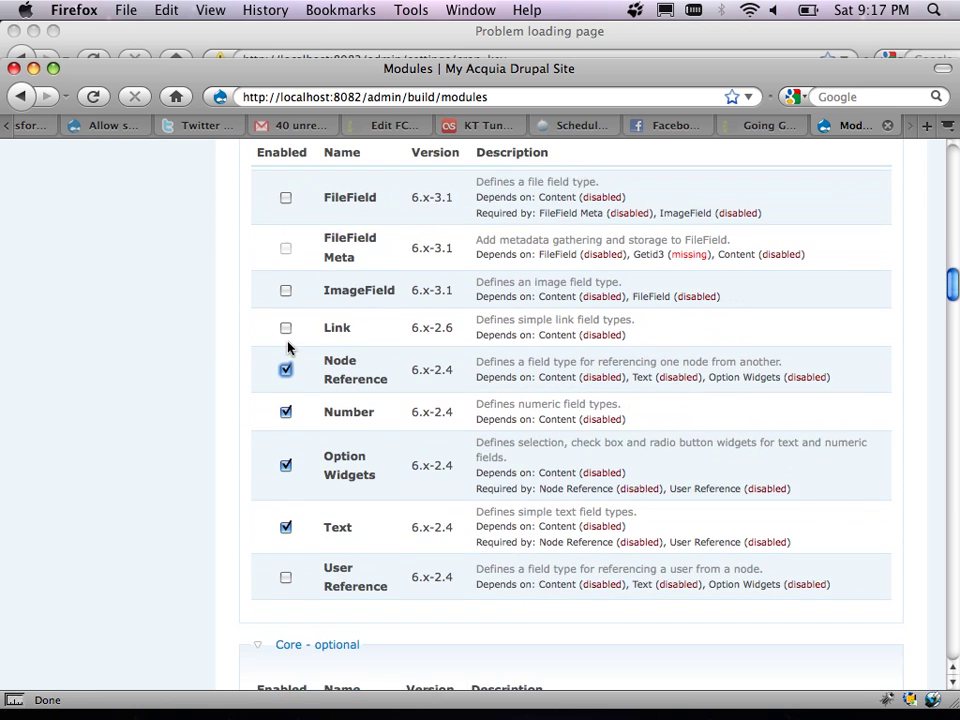
scroll(300, 450, down, 1)
click(286, 552)
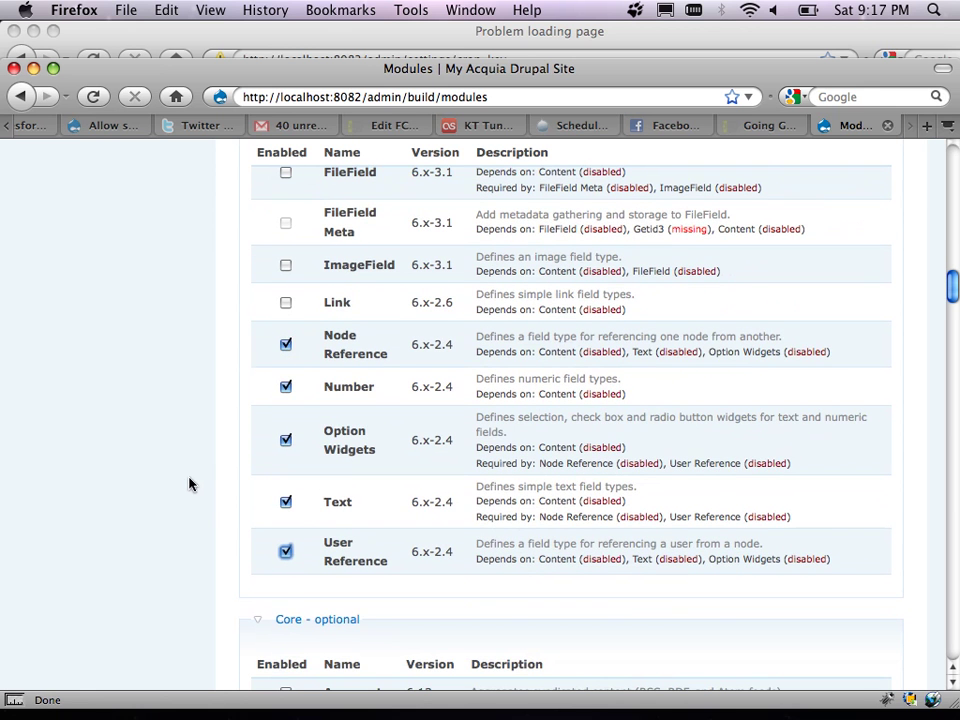
Mark the Link, ImageField and FileField modules as enabled.
scroll(189, 482, up, 3)
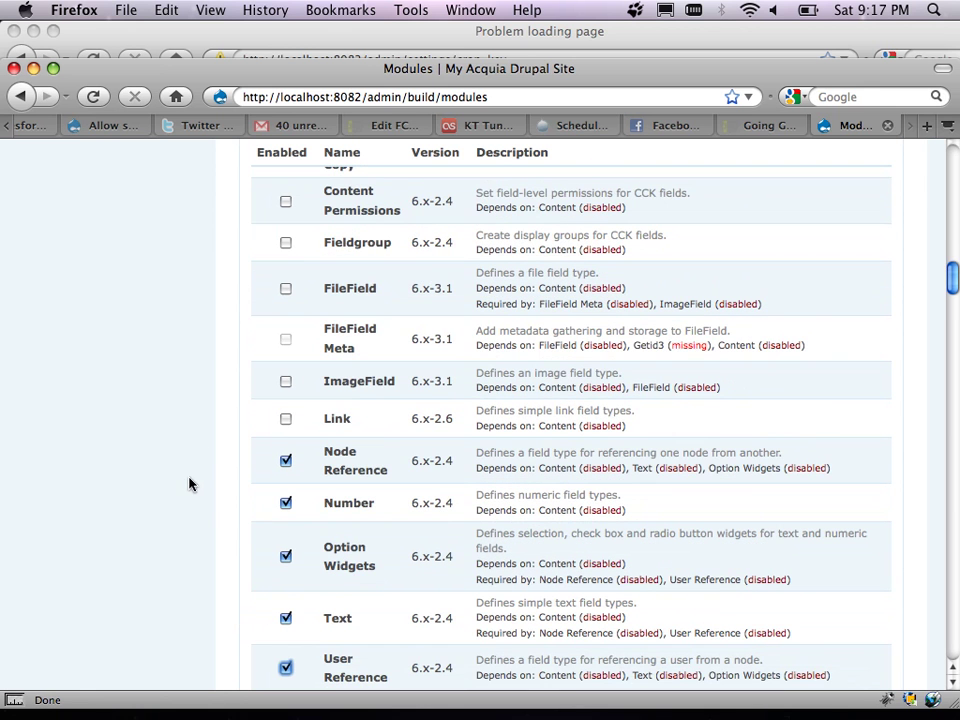
click(289, 424)
click(287, 382)
scroll(259, 336, up, 3)
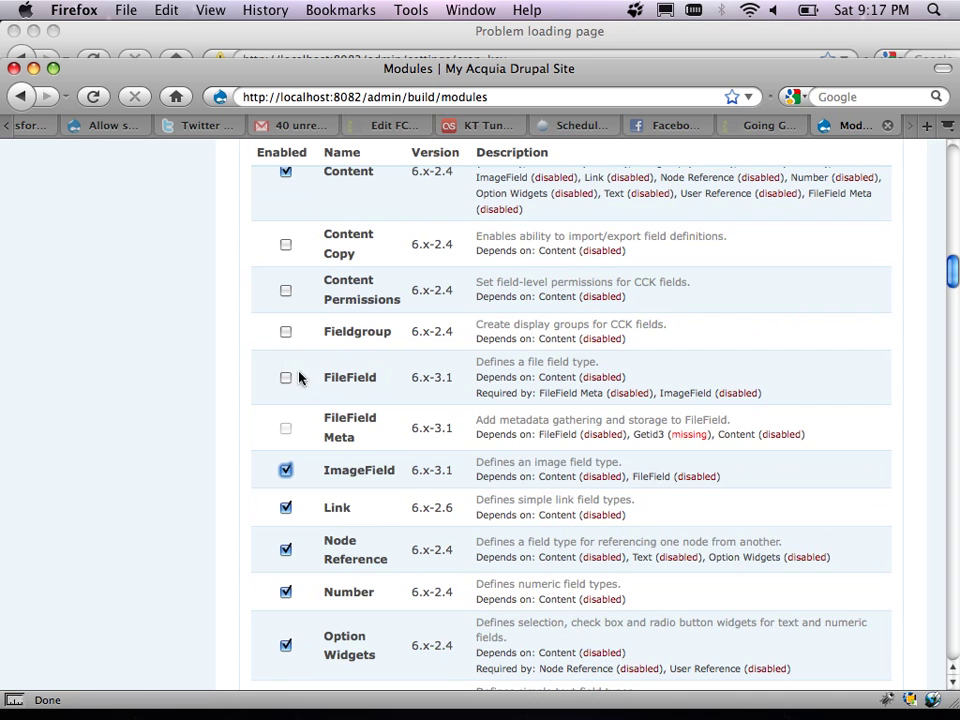
click(286, 378)
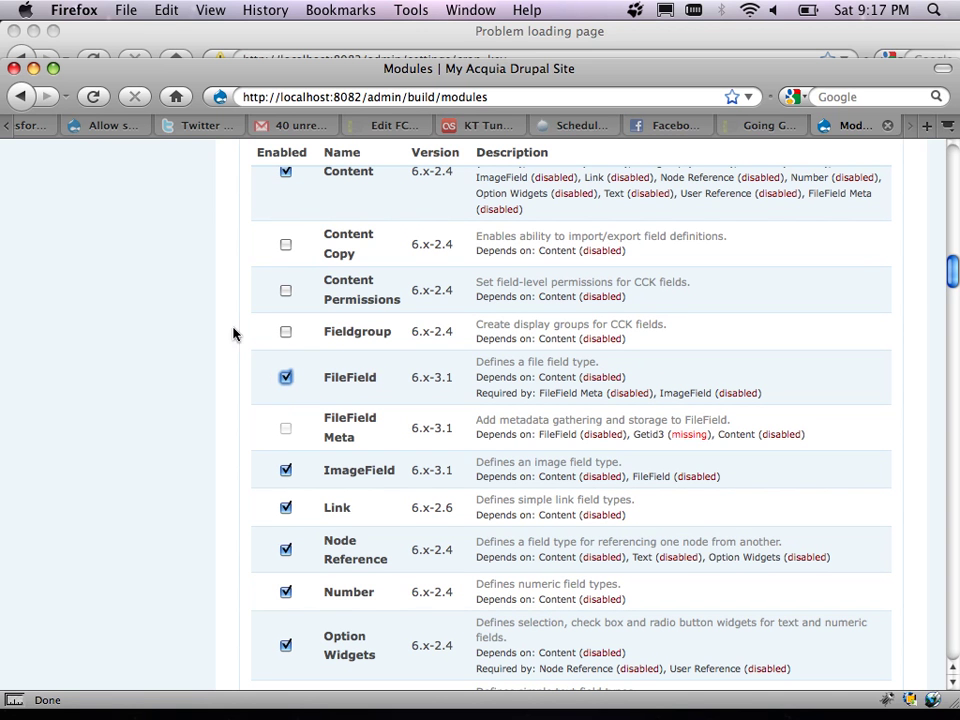
Mark the Content Copy module as enabled and save the module configuration.
click(287, 246)
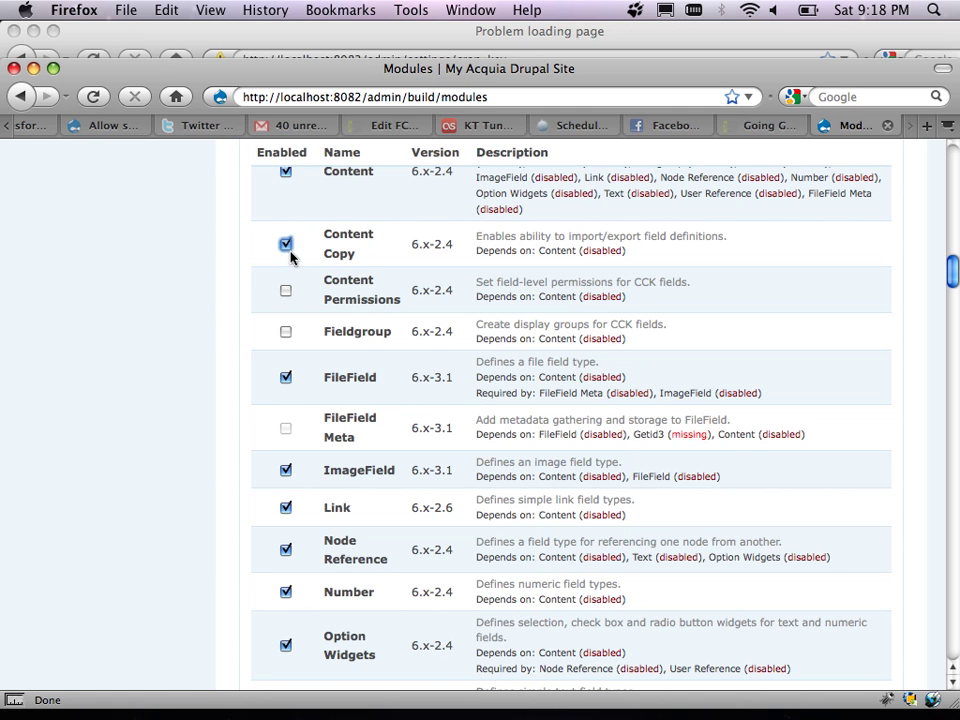
scroll(290, 255, up, 3)
scroll(291, 258, down, 1)
scroll(225, 300, down, 20)
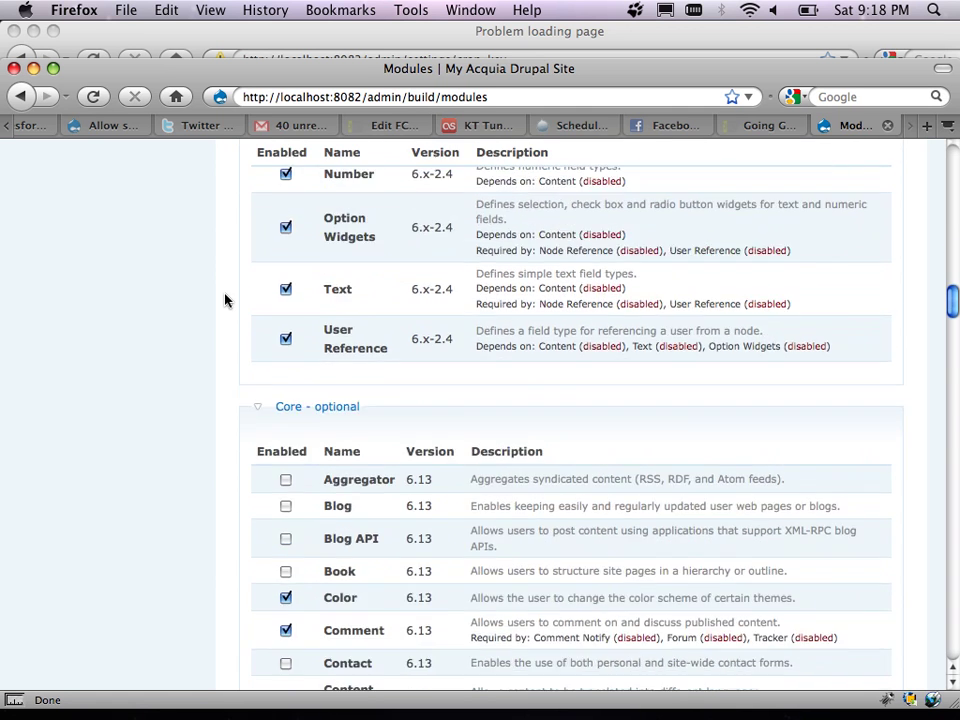
scroll(225, 300, down, 20)
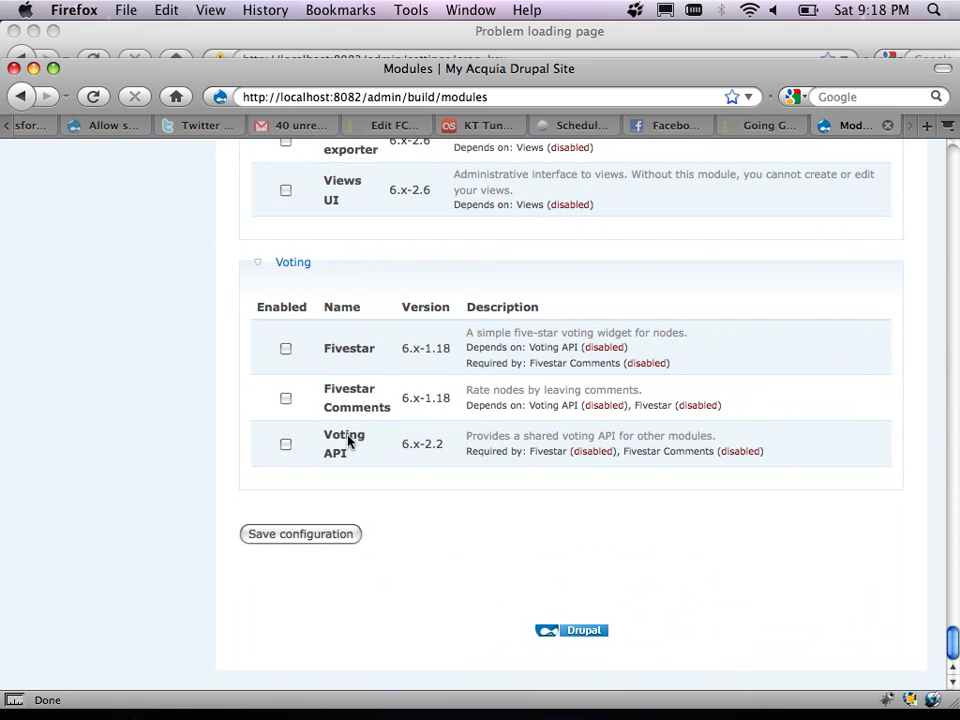
click(294, 540)
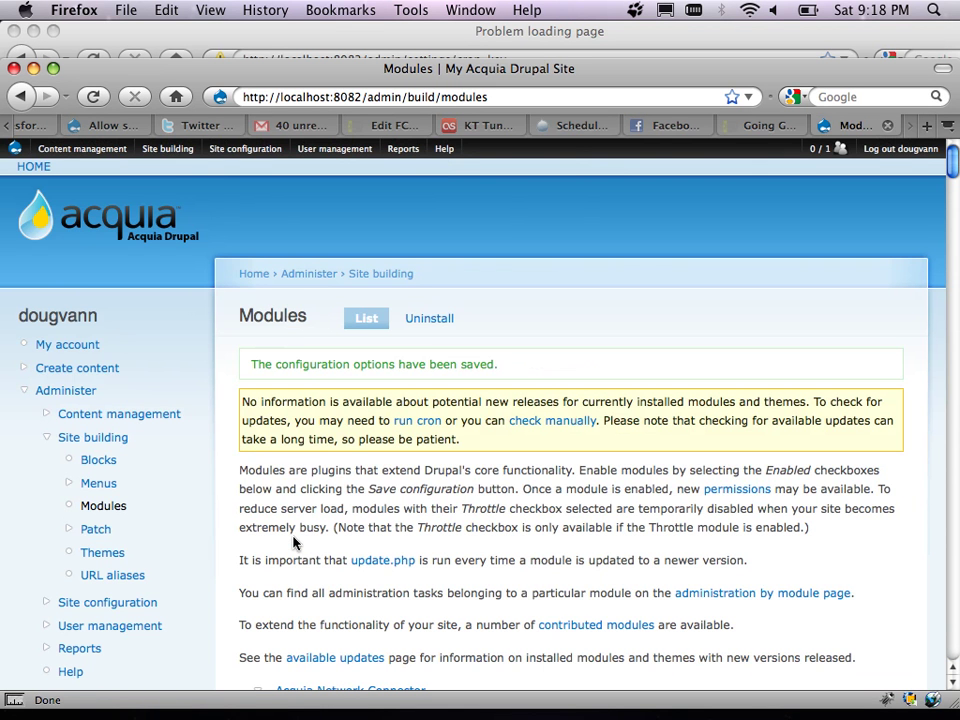
Examine the enabled states and dependencies of the CCK modules in the saved module list.
scroll(293, 541, down, 10)
click(288, 541)
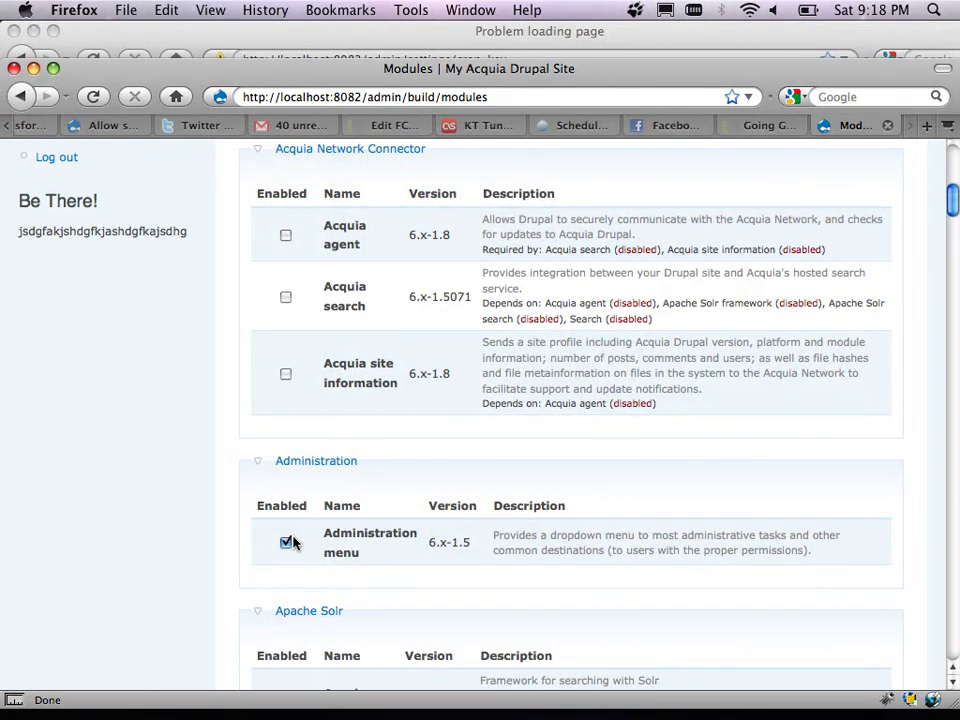
scroll(293, 541, down, 15)
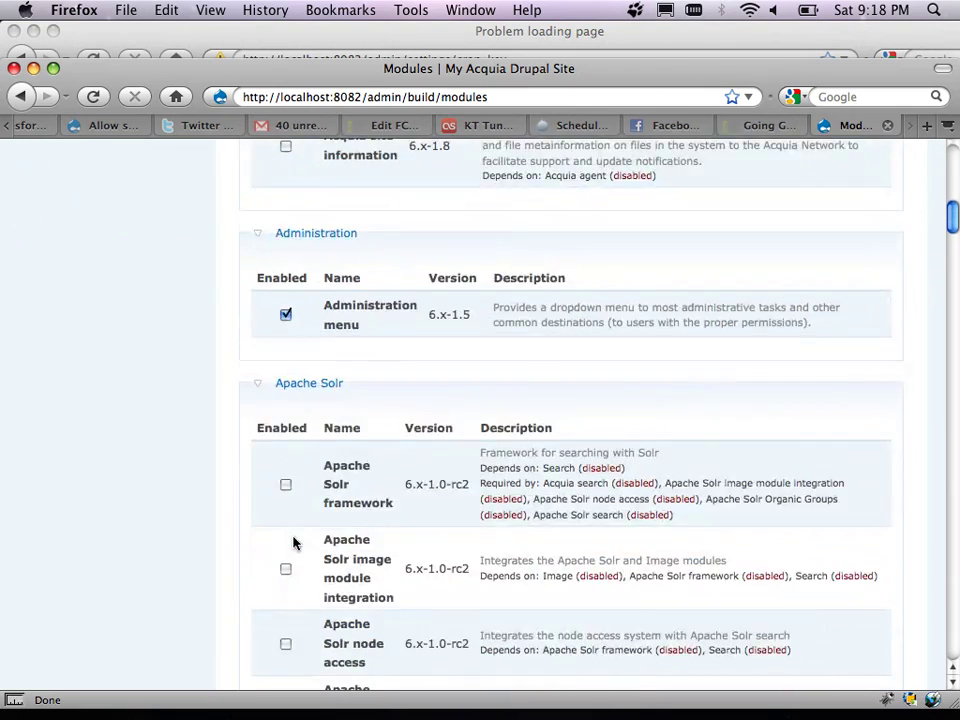
scroll(293, 543, down, 10)
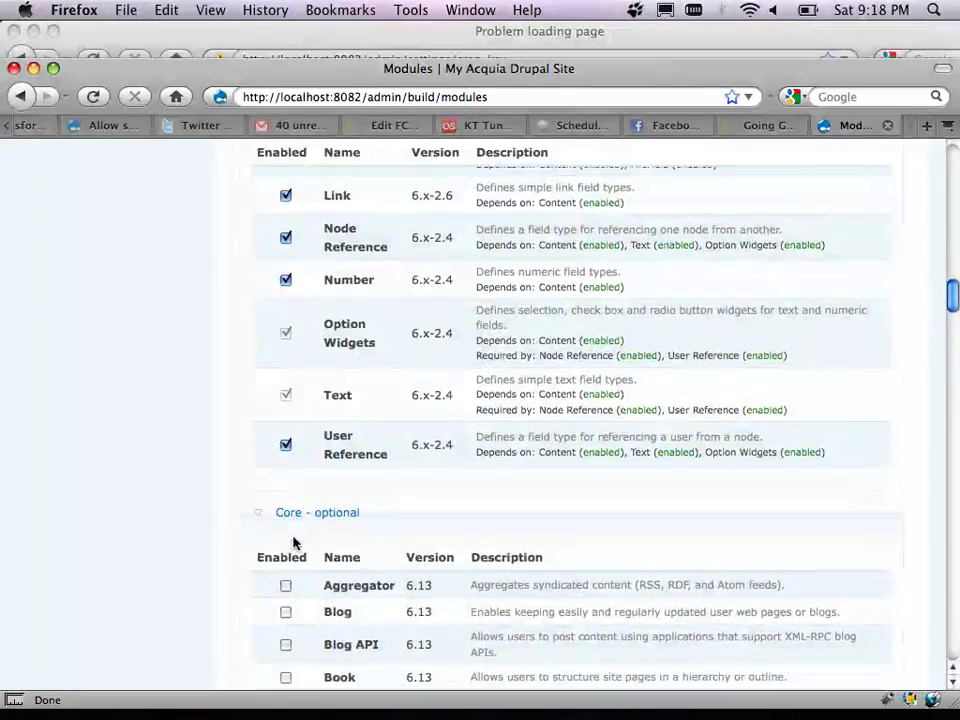
scroll(293, 543, down, 5)
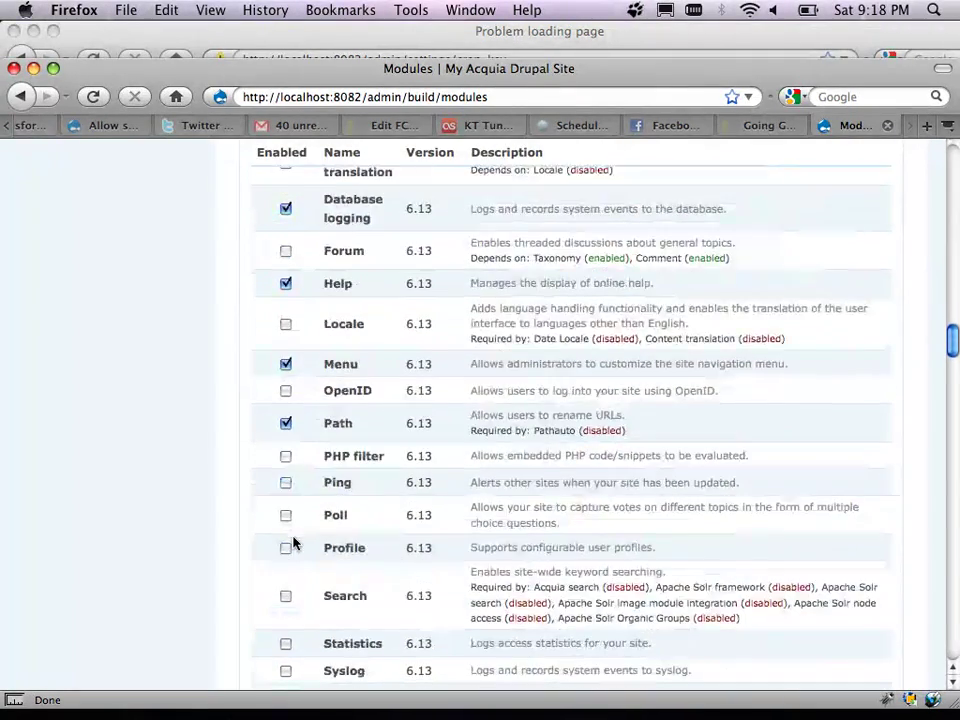
scroll(293, 543, up, 17)
scroll(293, 543, up, 6)
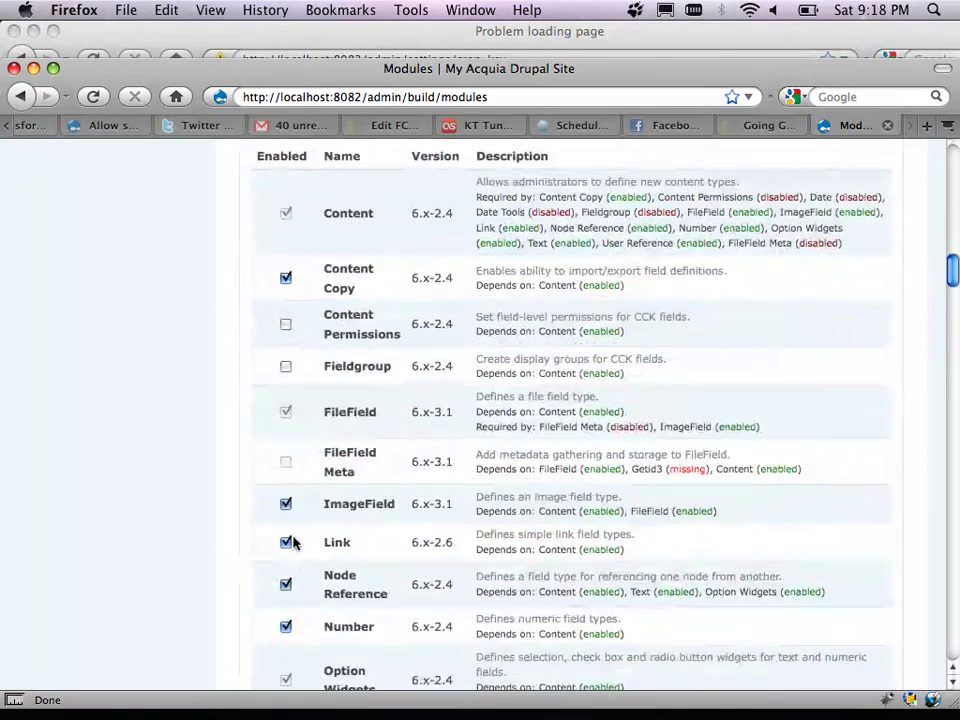
scroll(293, 543, down, 2)
scroll(293, 543, down, 1)
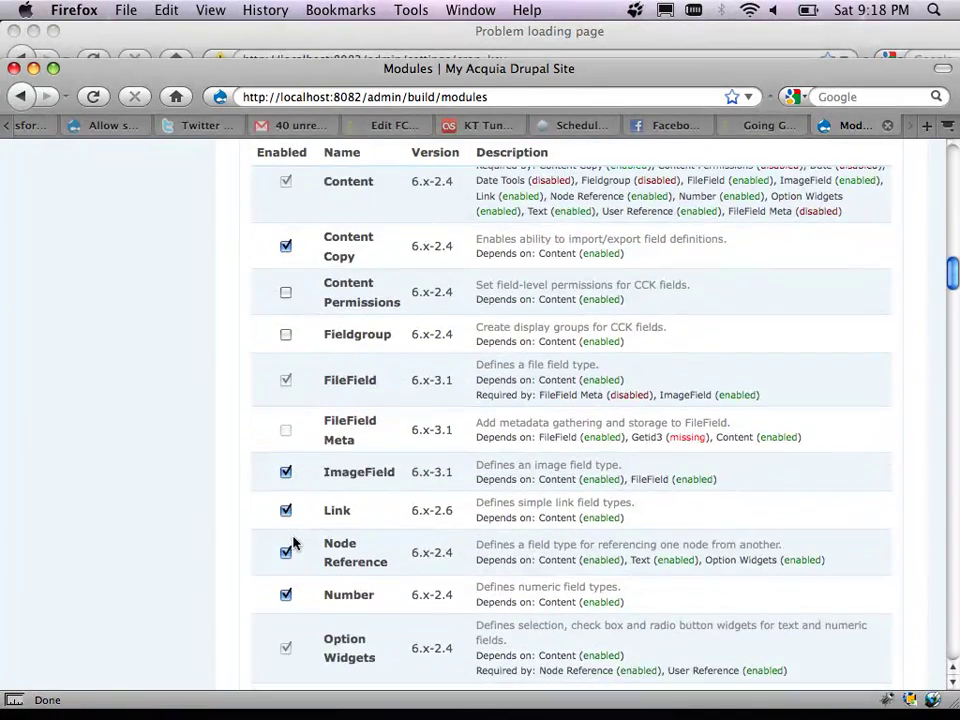
scroll(293, 543, up, 2)
scroll(293, 543, down, 2)
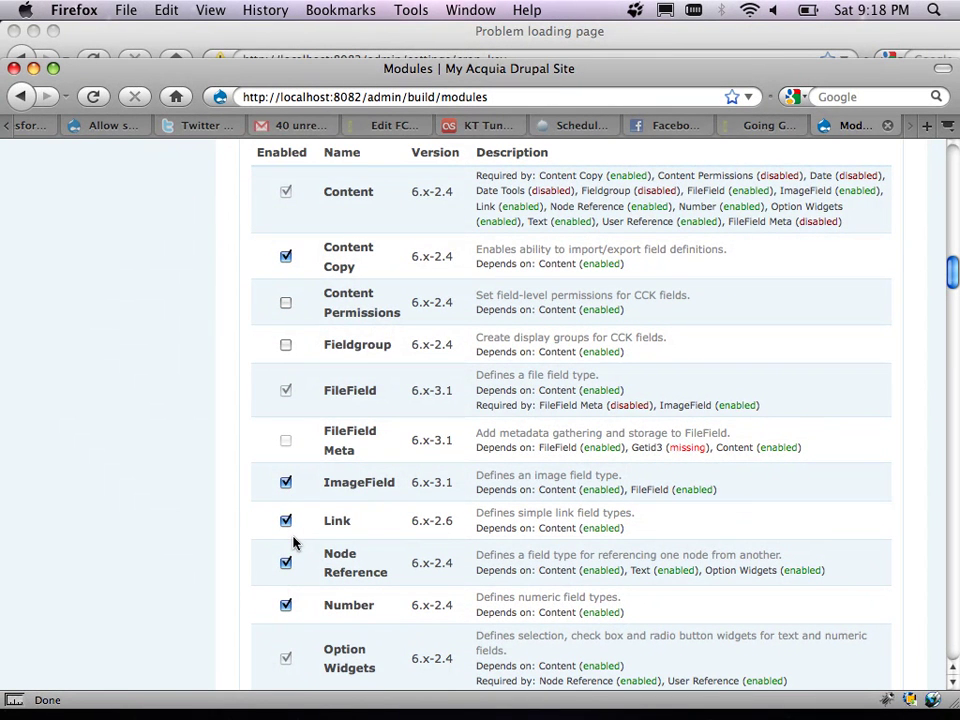
scroll(293, 543, down, 3)
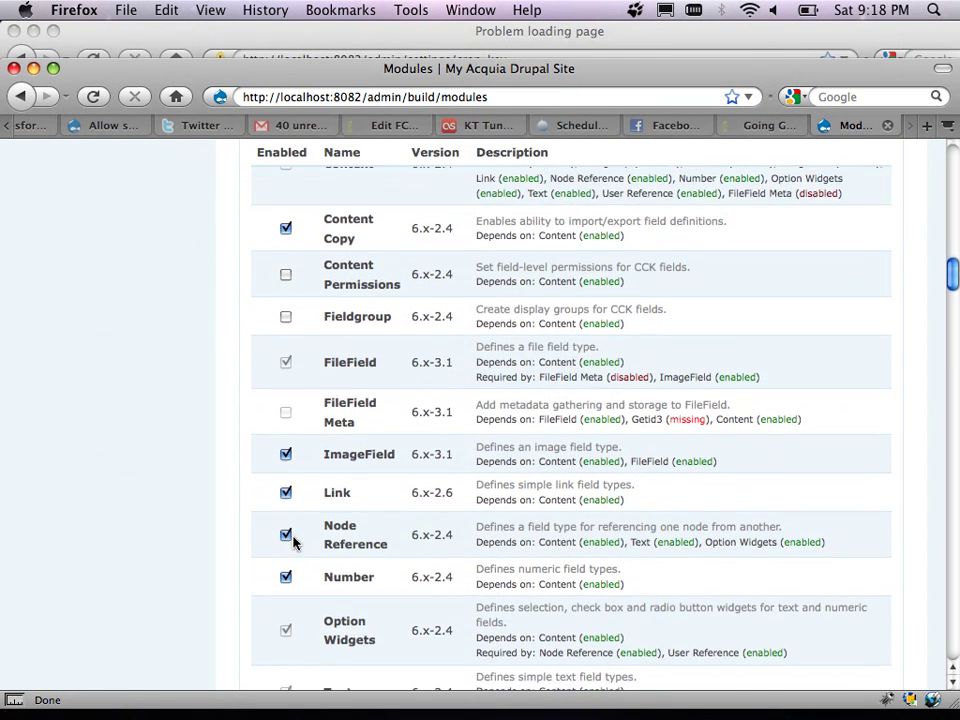
Leave the module list and open the site's main administration page.
scroll(293, 543, down, 1)
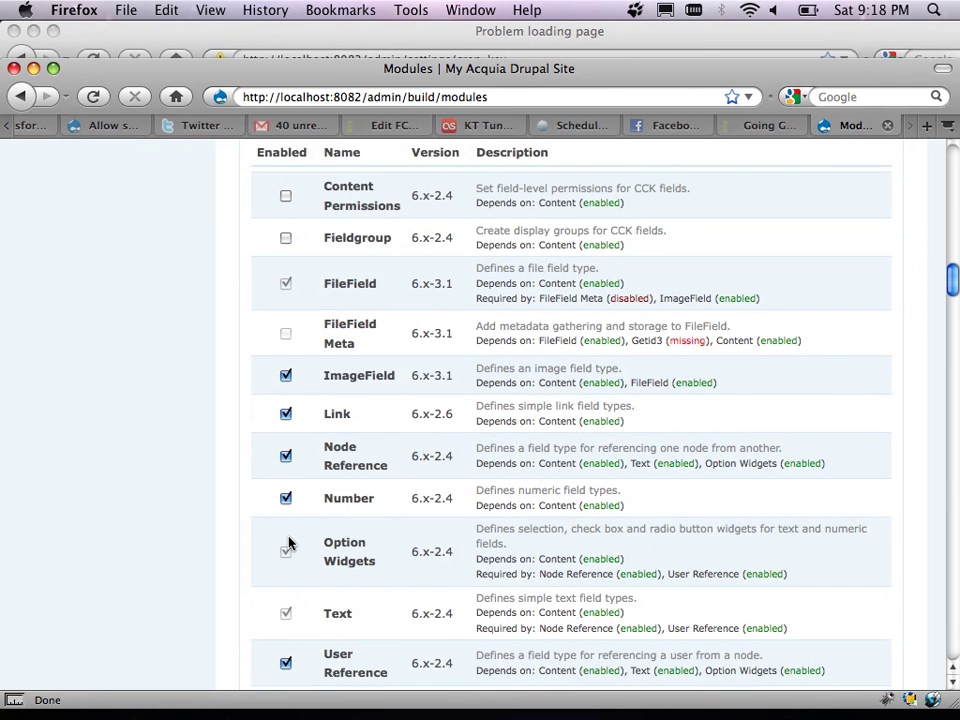
scroll(225, 545, down, 2)
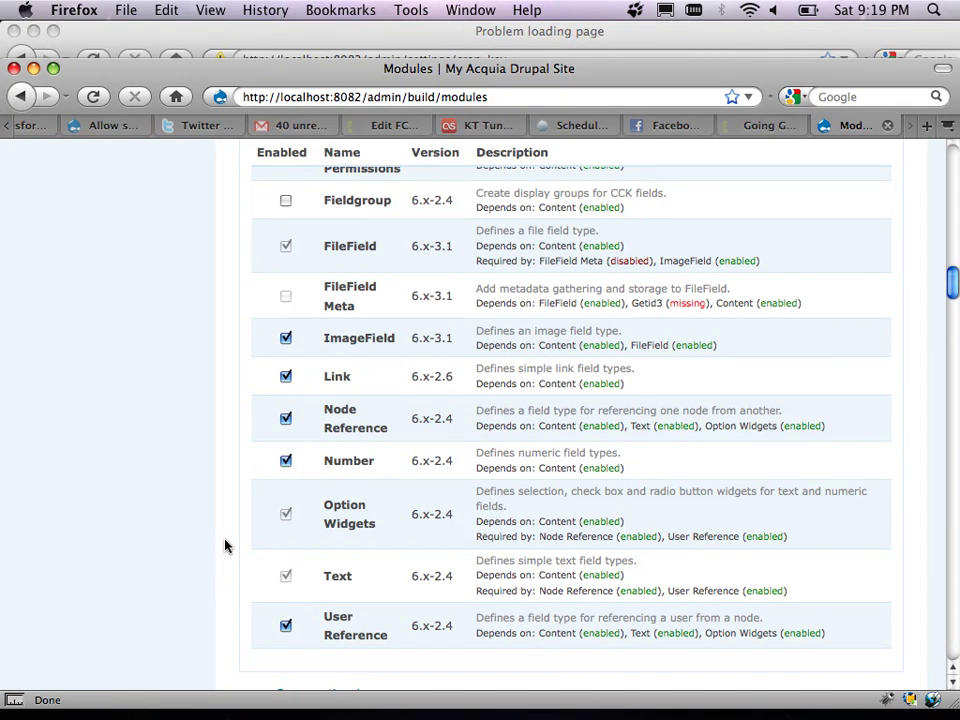
scroll(225, 545, up, 15)
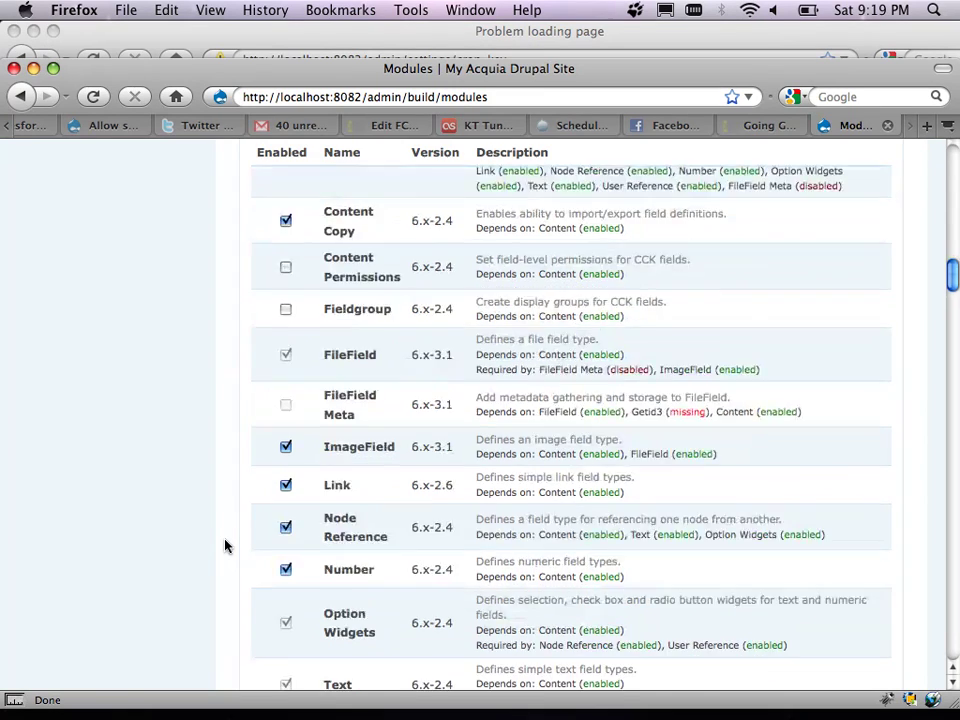
scroll(225, 545, up, 10)
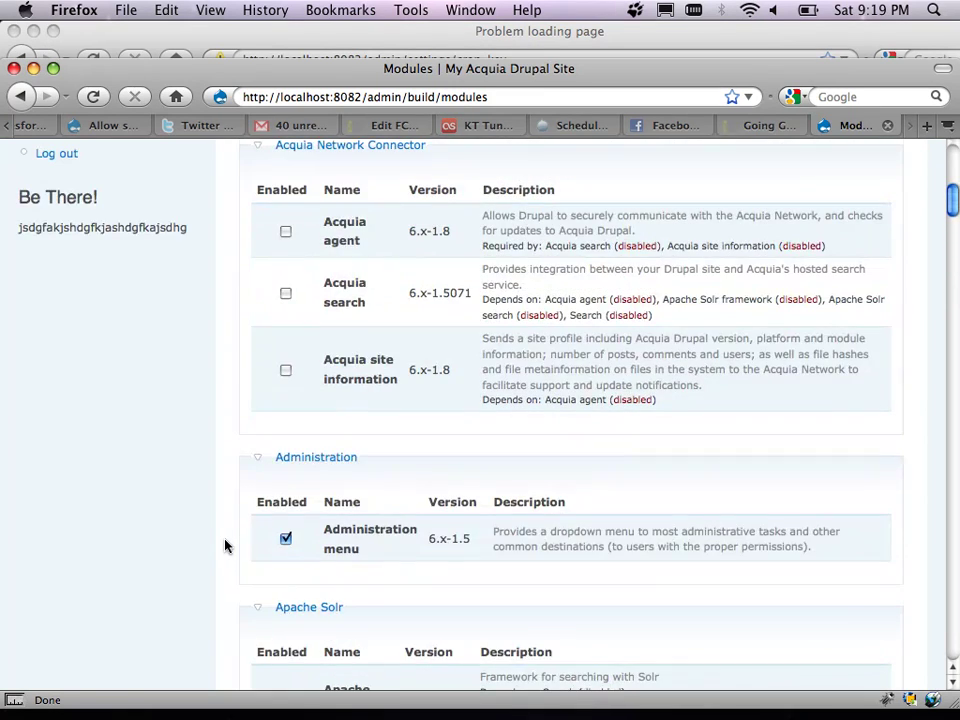
scroll(225, 545, up, 13)
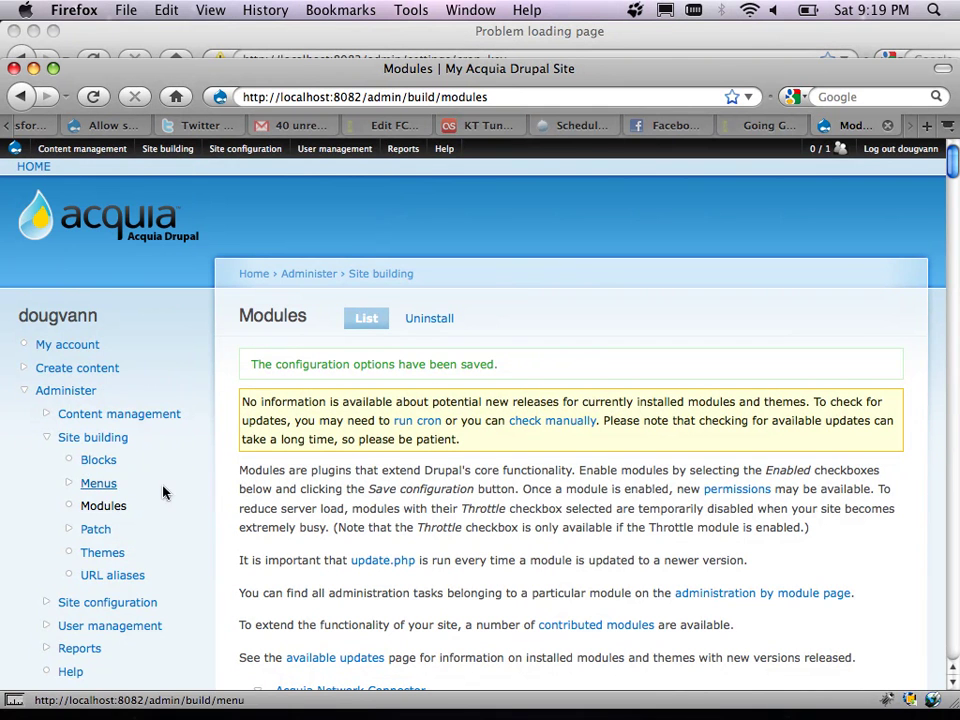
click(81, 397)
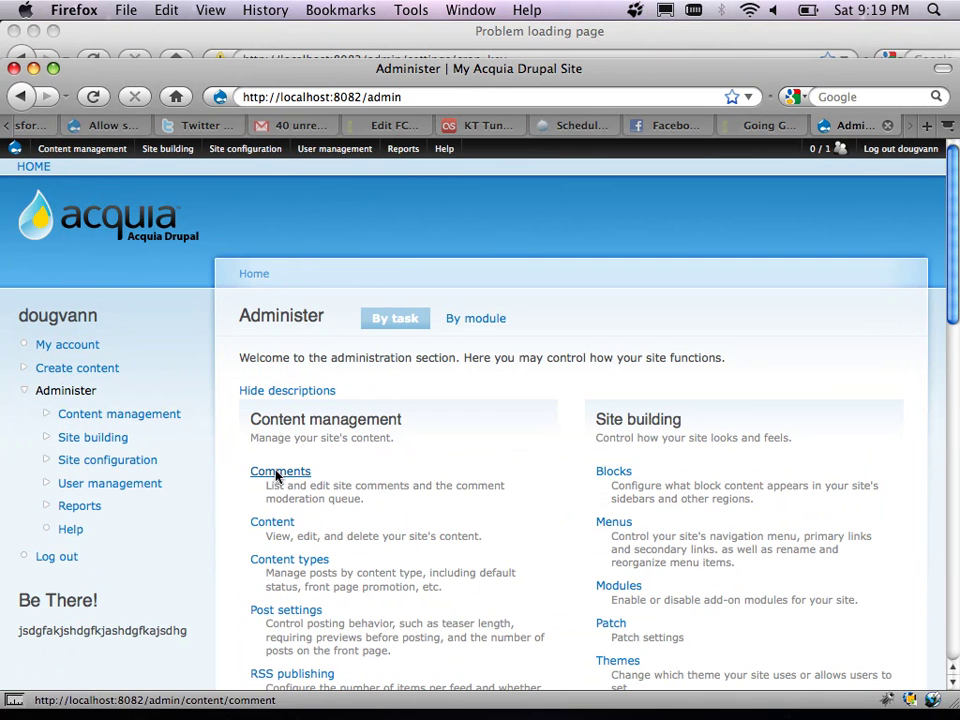
Open the field management page of the job posting content type.
click(275, 527)
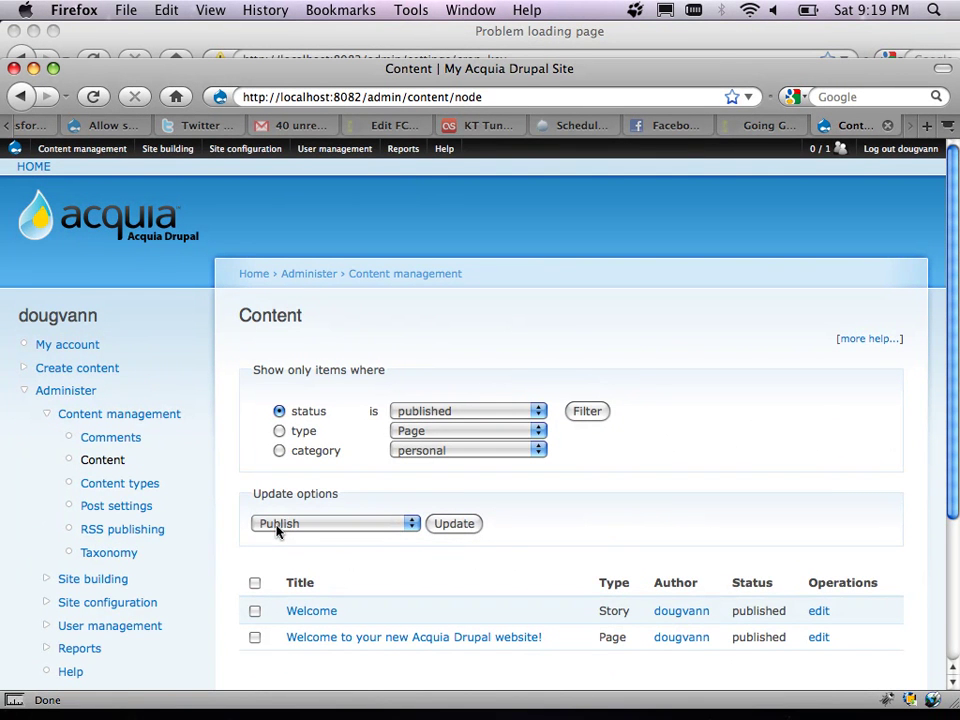
scroll(354, 570, down, 2)
scroll(354, 570, up, 2)
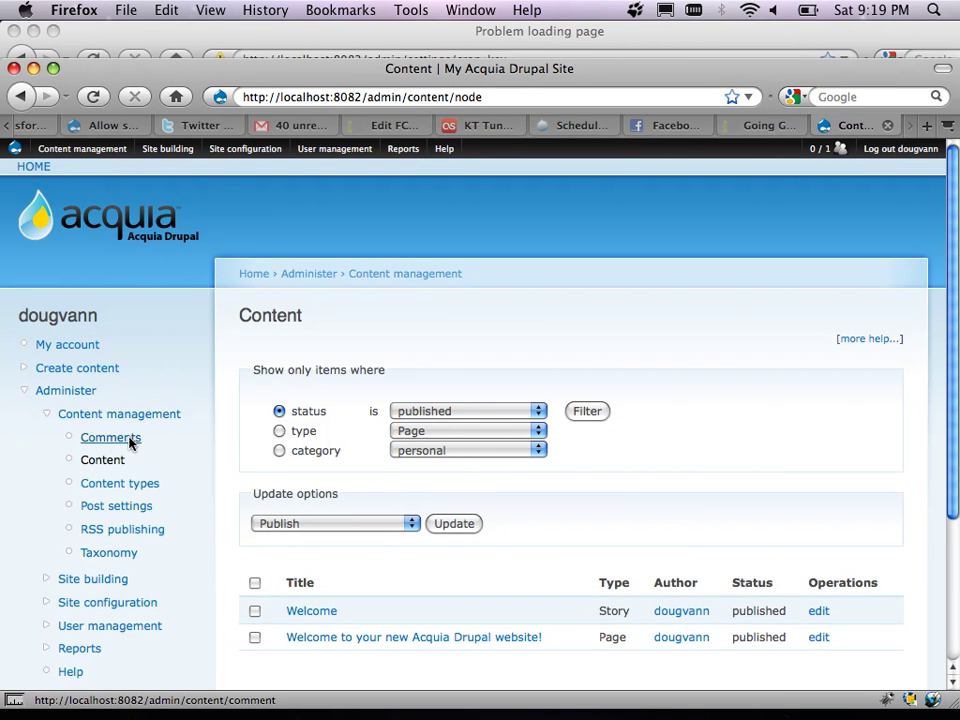
click(114, 488)
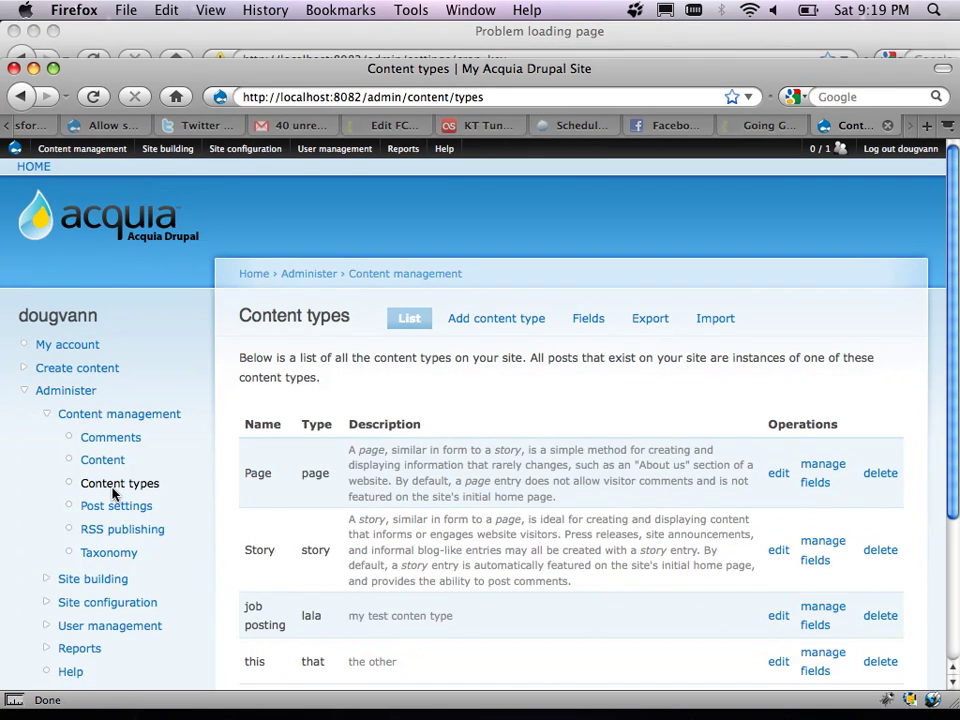
scroll(324, 496, down, 3)
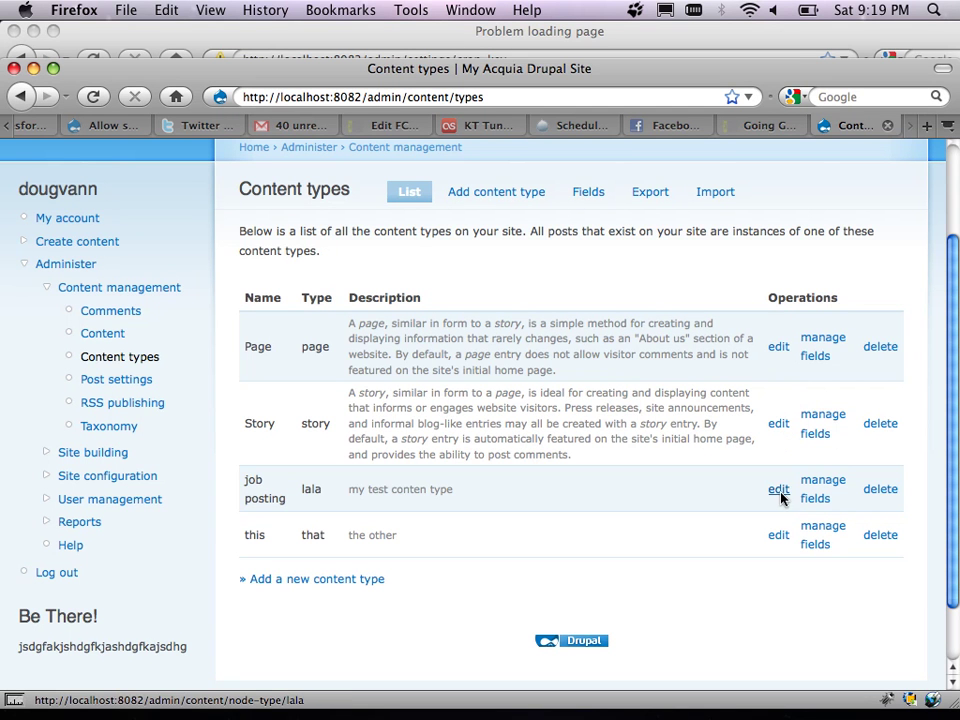
click(823, 488)
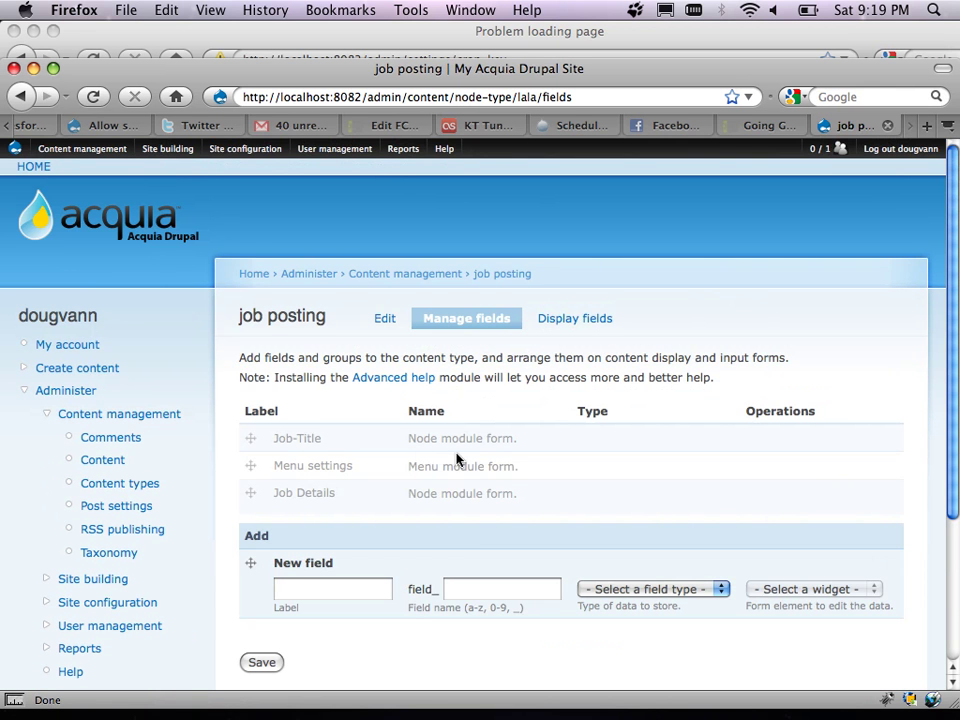
Define a new field with the label Salary, the field name salary and the type Integer.
scroll(420, 456, down, 3)
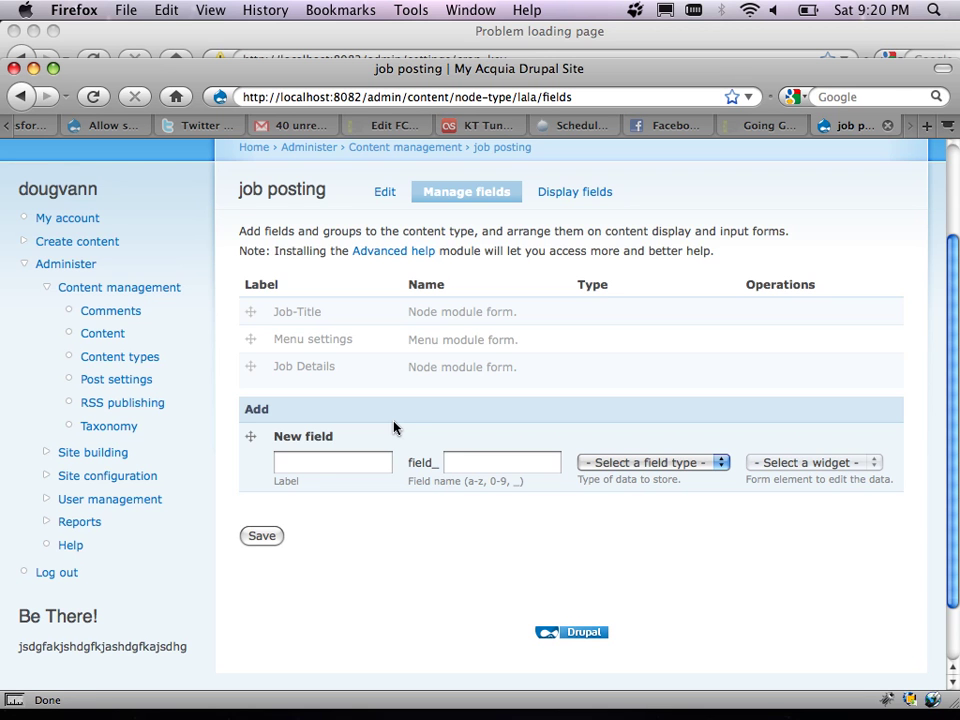
click(300, 472)
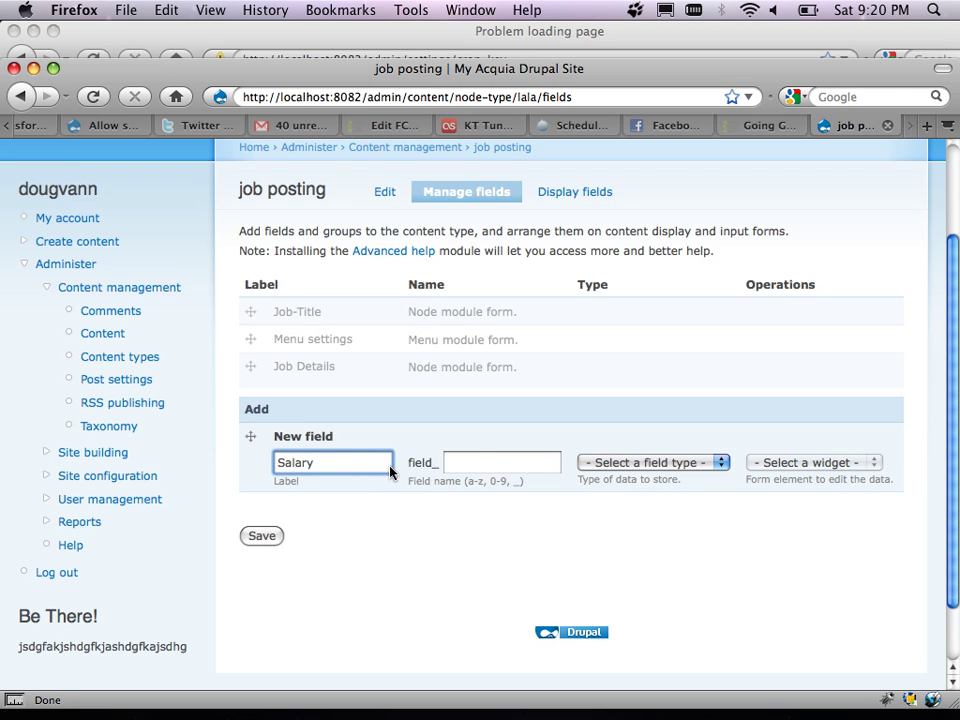
click(477, 465)
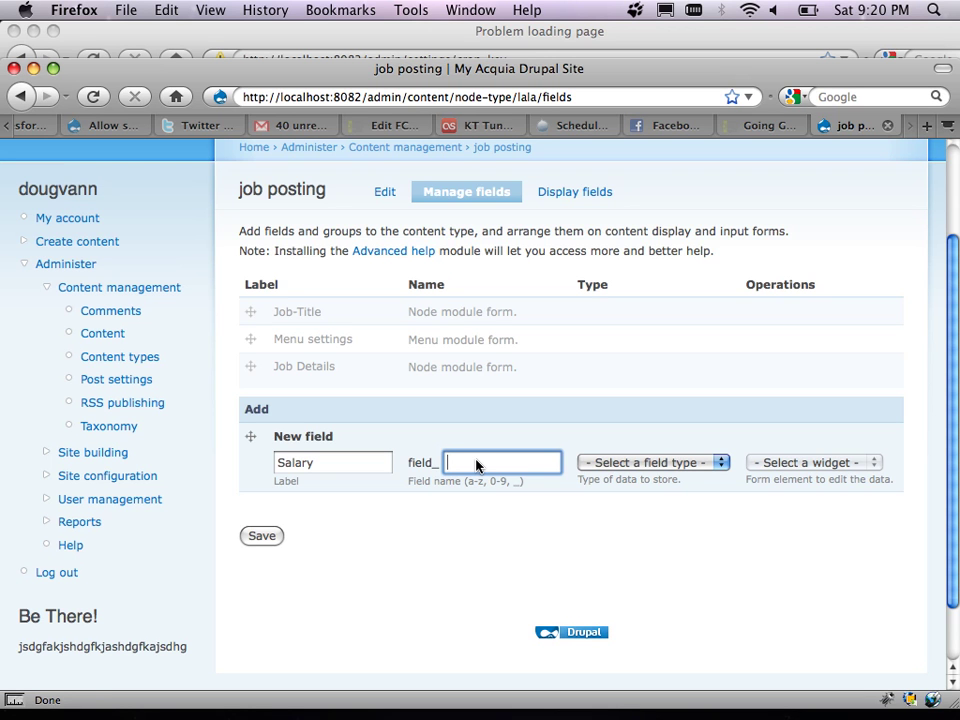
text(salary)
click(725, 465)
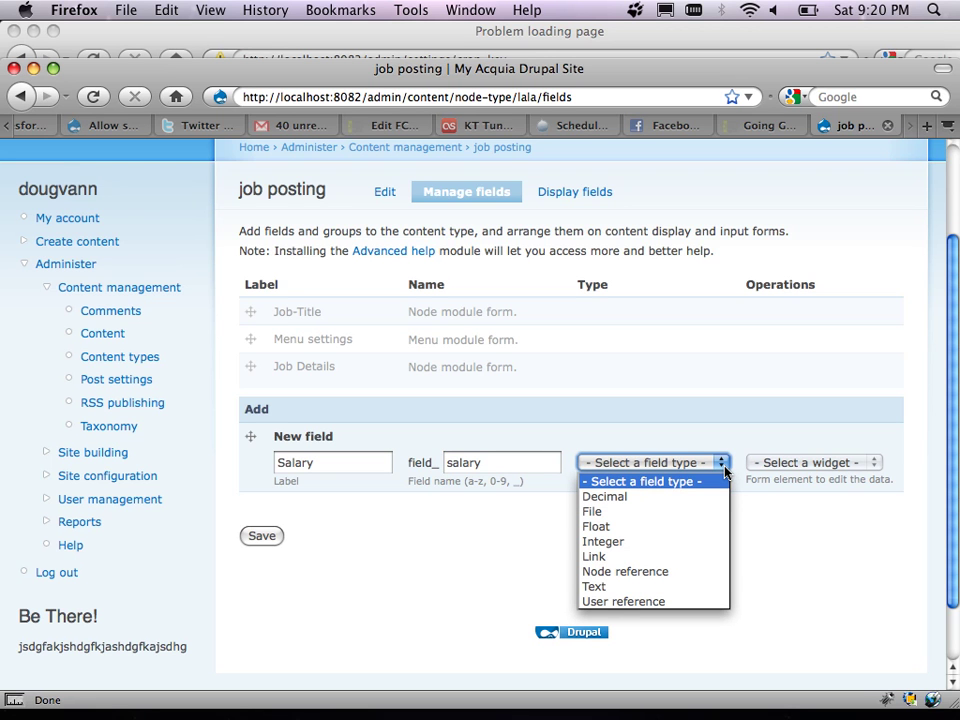
click(644, 543)
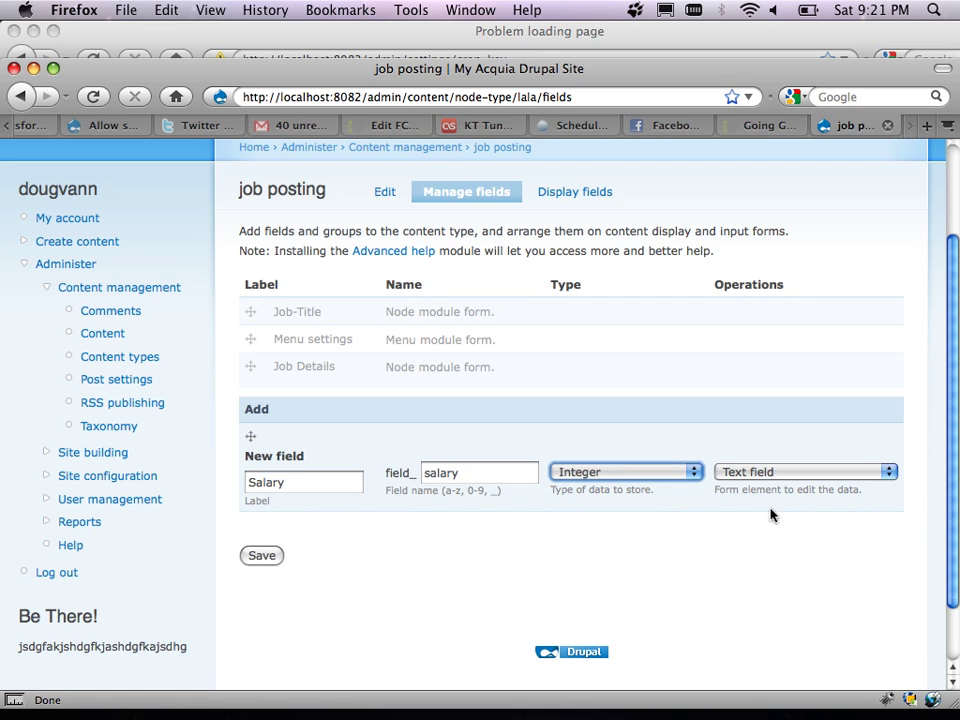
Choose Text field as the Salary field's form element and save the new field.
click(890, 473)
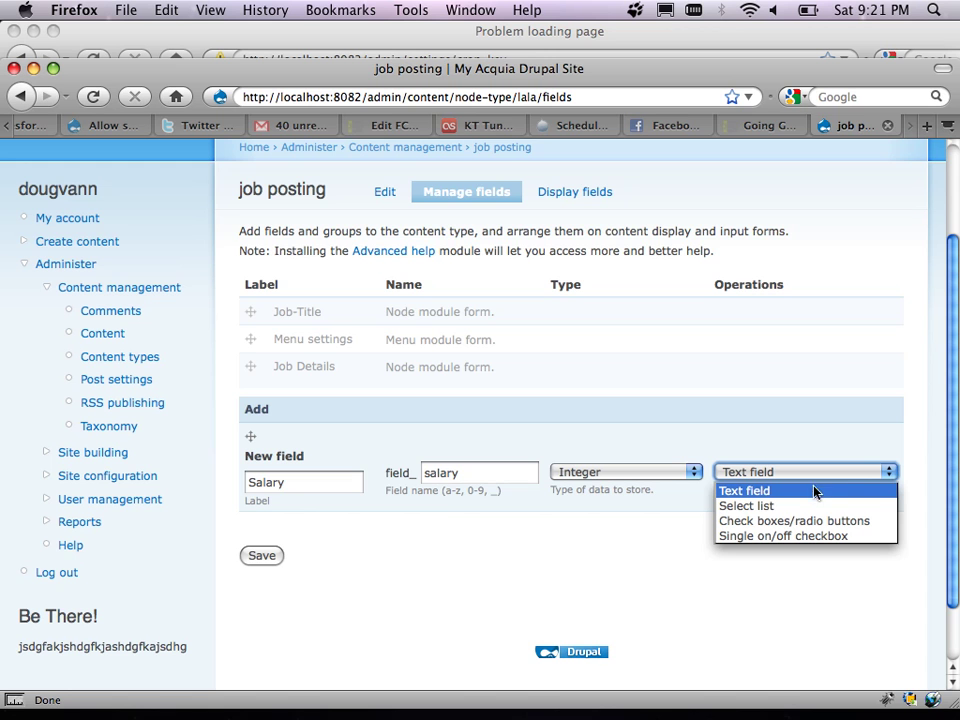
click(761, 491)
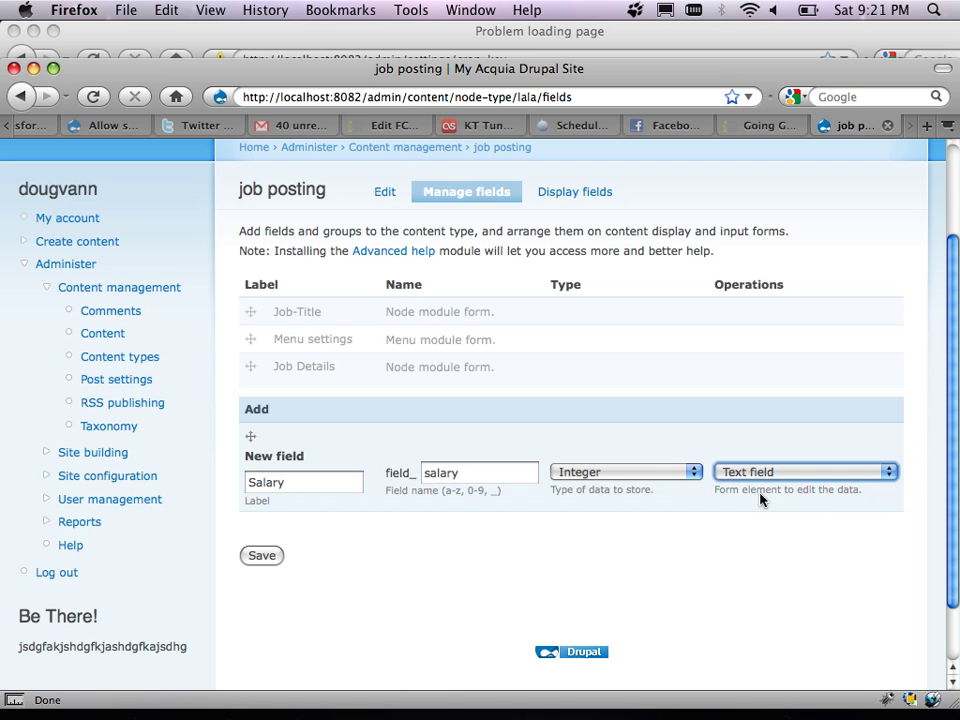
click(262, 556)
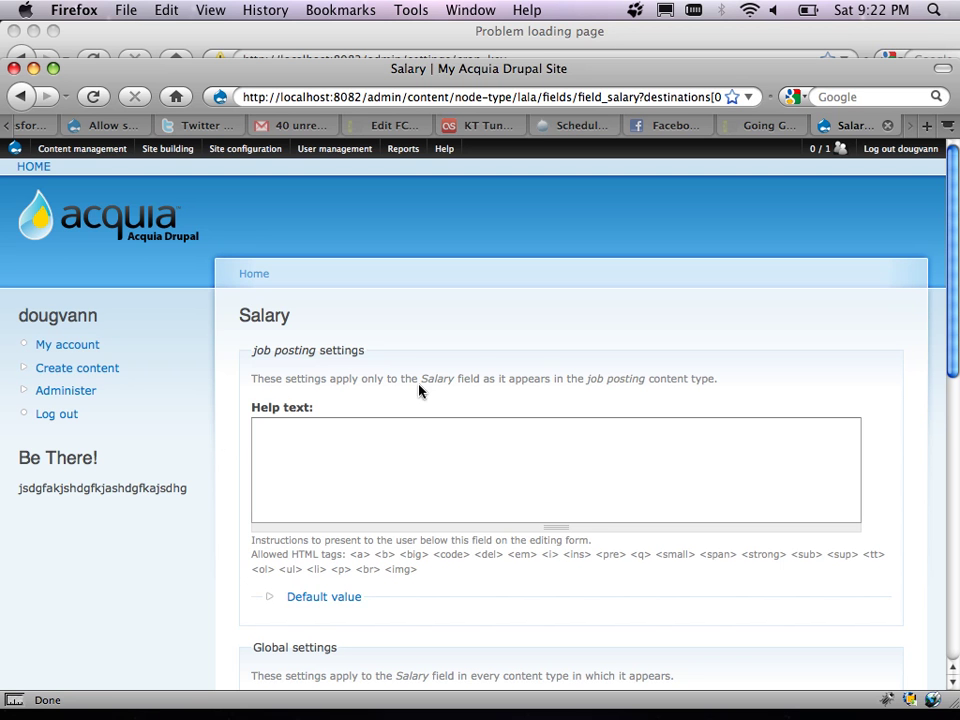
Make the Salary field required in its global settings.
scroll(229, 405, down, 1)
scroll(229, 405, up, 1)
scroll(229, 405, down, 2)
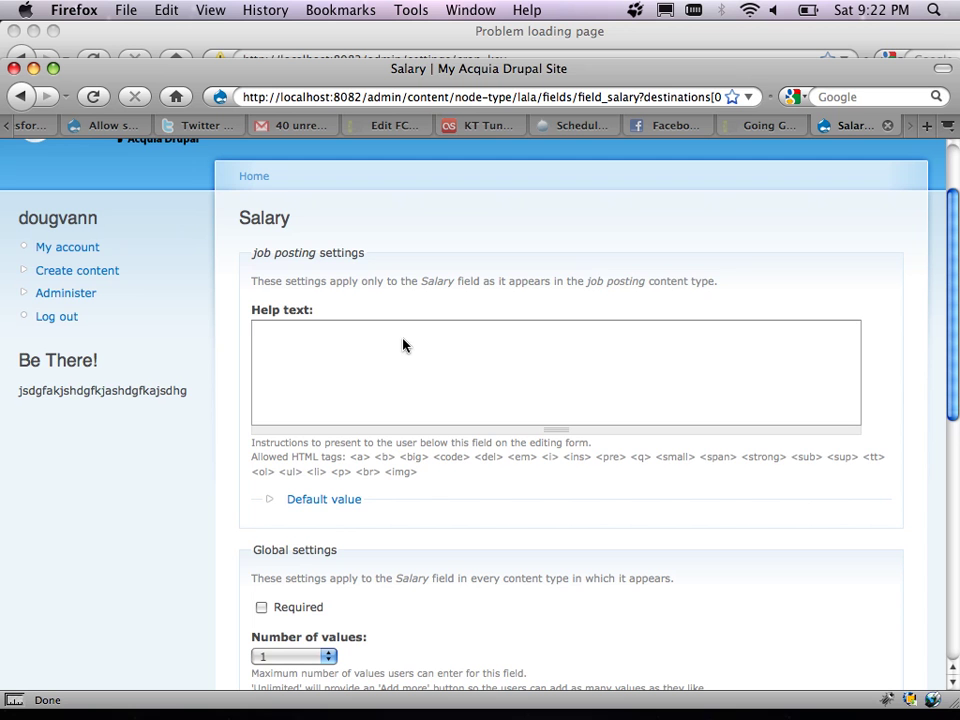
scroll(255, 332, down, 1)
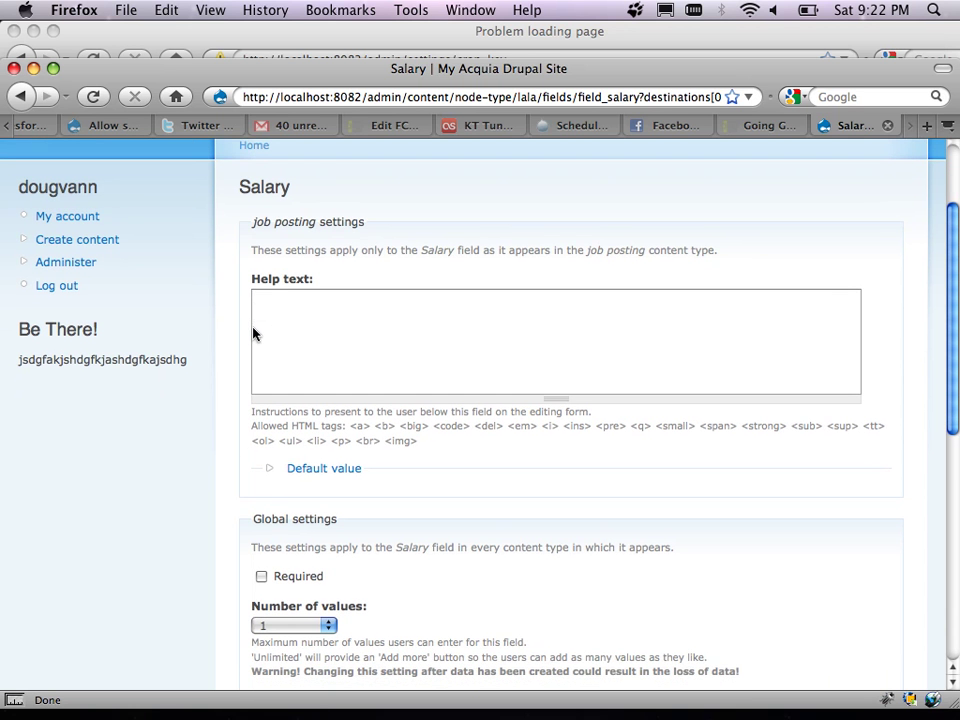
click(324, 329)
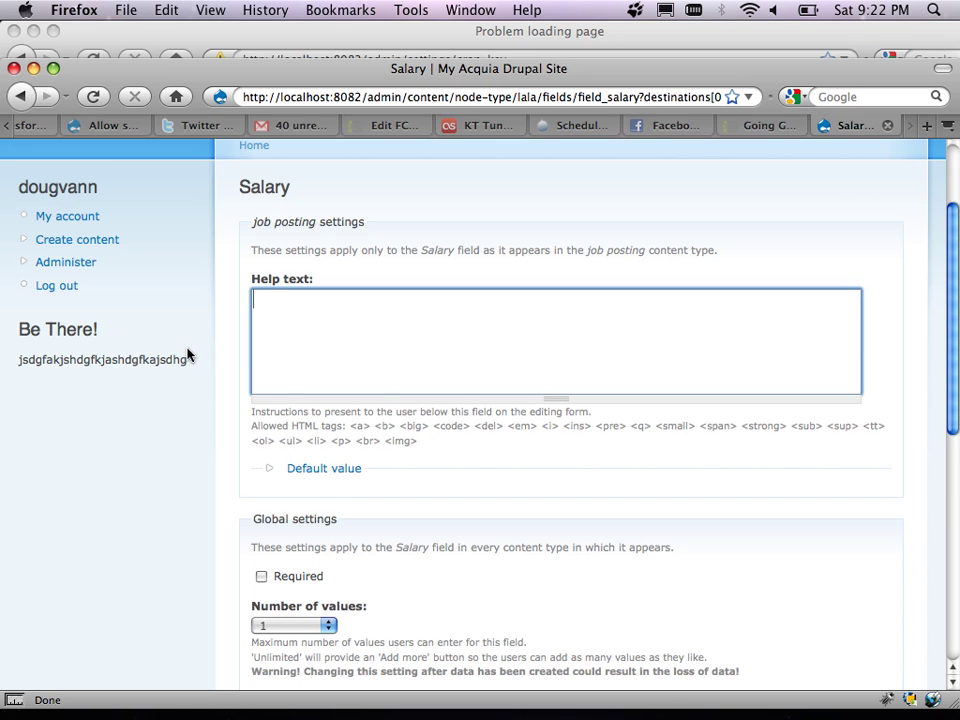
scroll(189, 356, down, 1)
scroll(259, 405, down, 4)
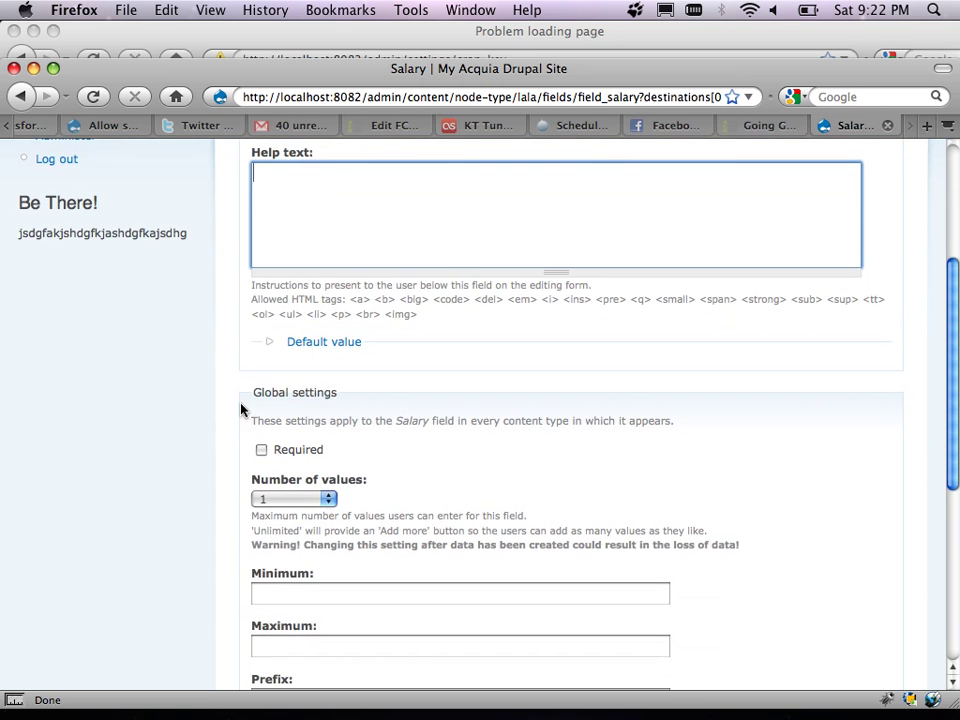
scroll(240, 408, down, 4)
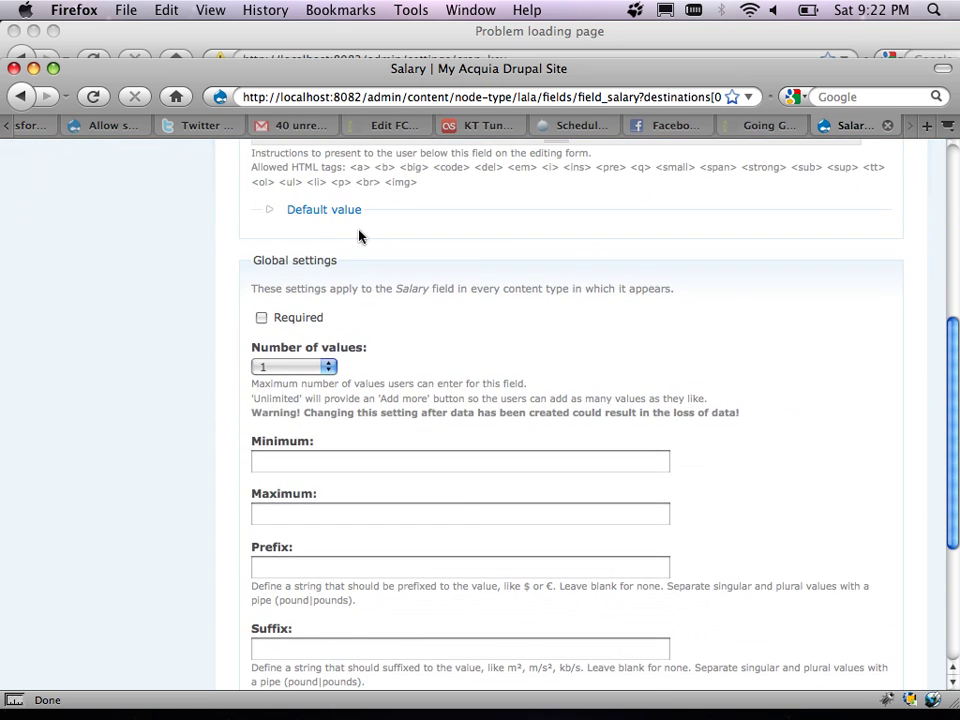
click(267, 325)
Set the Salary field's prefix to $ and its suffix to USD.
scroll(208, 332, down, 3)
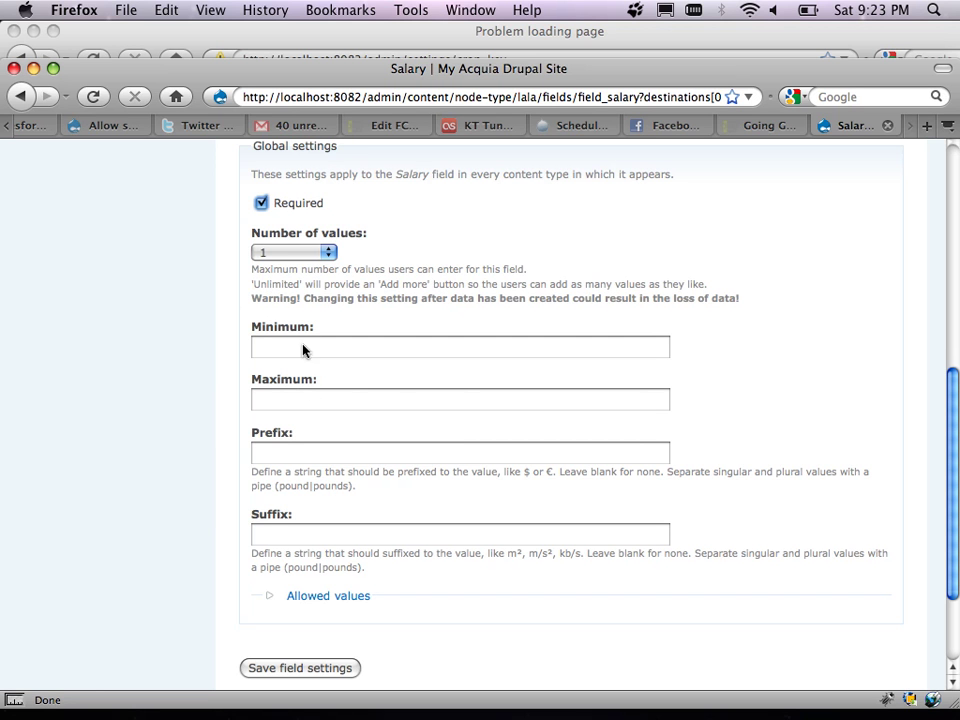
scroll(149, 384, down, 2)
scroll(160, 380, down, 2)
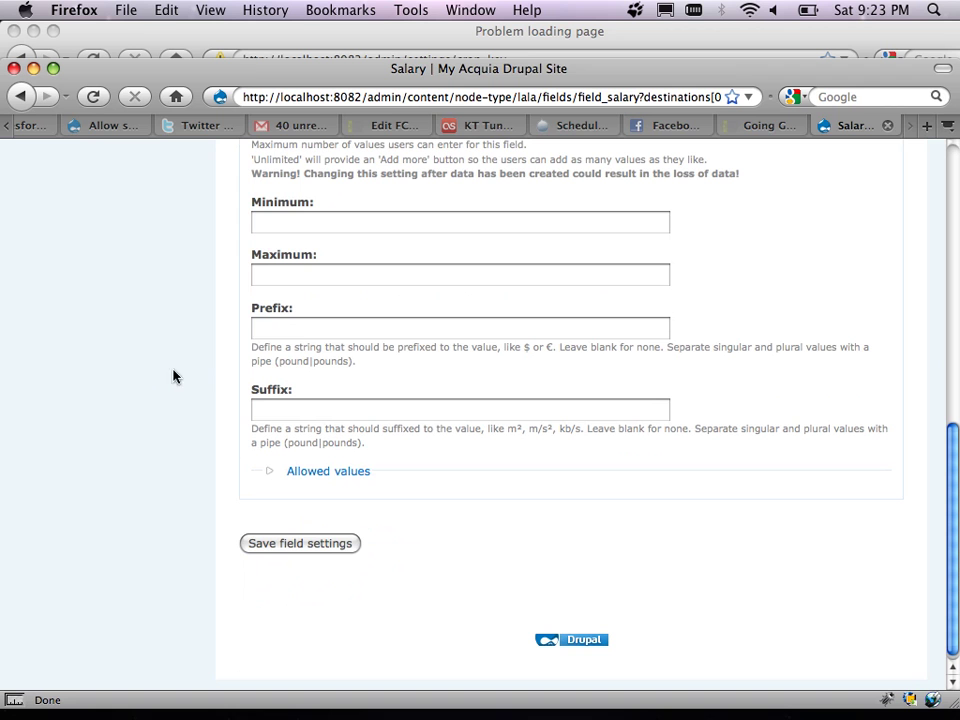
click(272, 330)
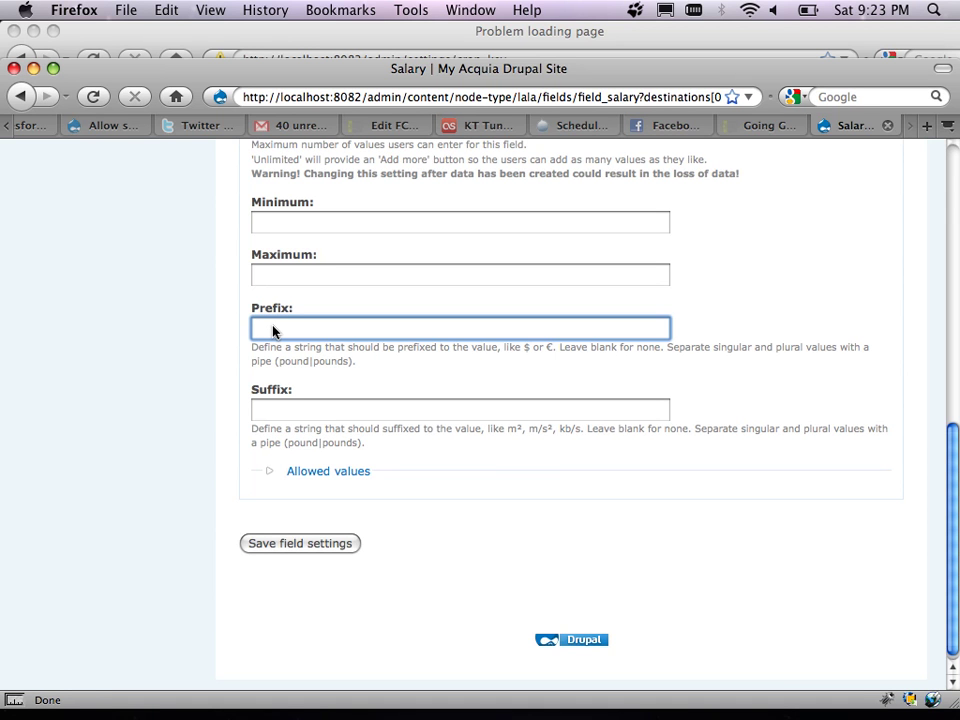
text($)
click(273, 412)
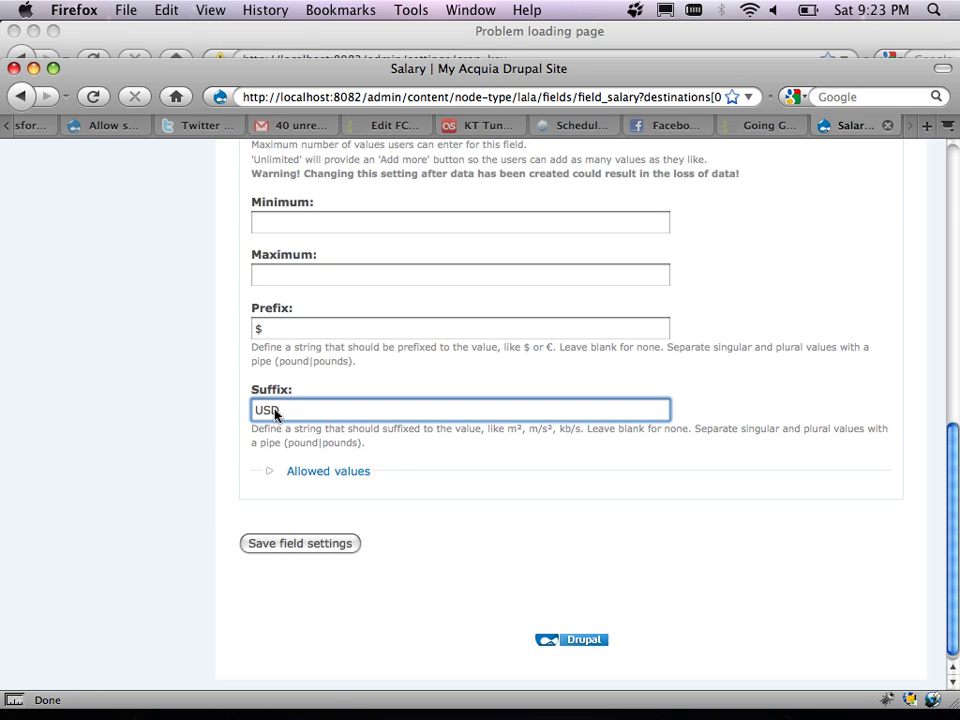
Expand the allowed values options, leave their list empty and save the Salary field settings.
scroll(161, 396, down, 1)
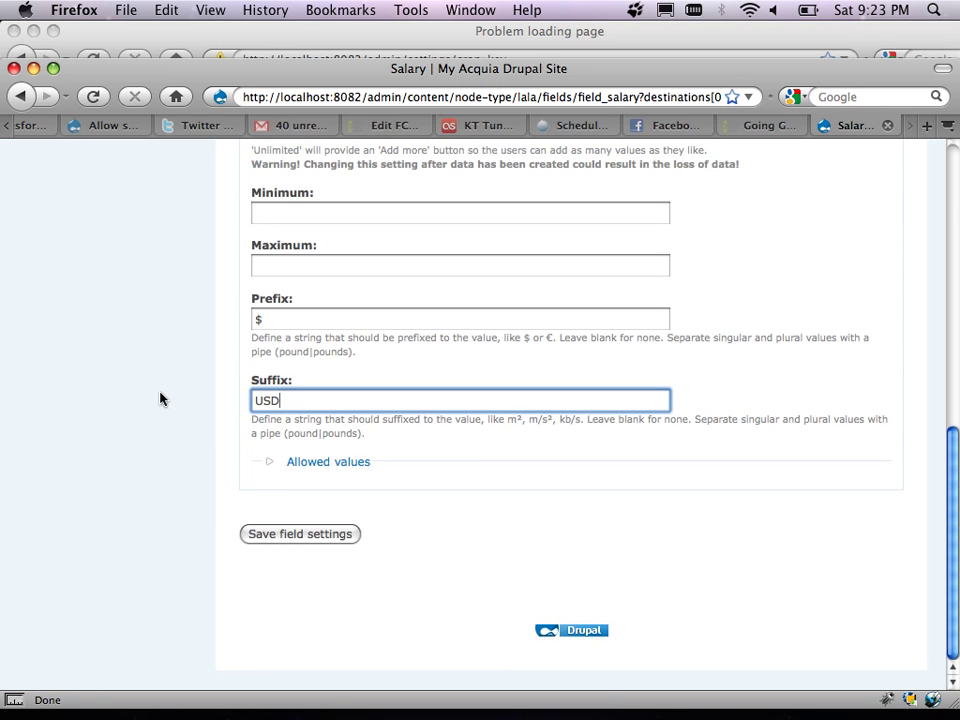
scroll(196, 437, up, 3)
scroll(196, 437, down, 1)
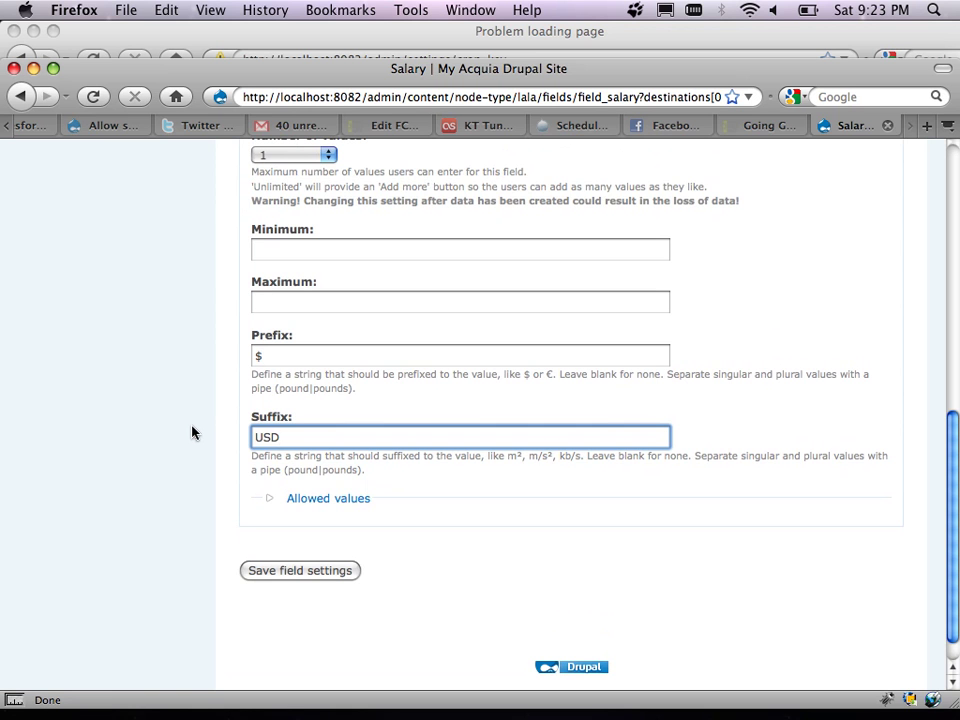
scroll(193, 432, up, 1)
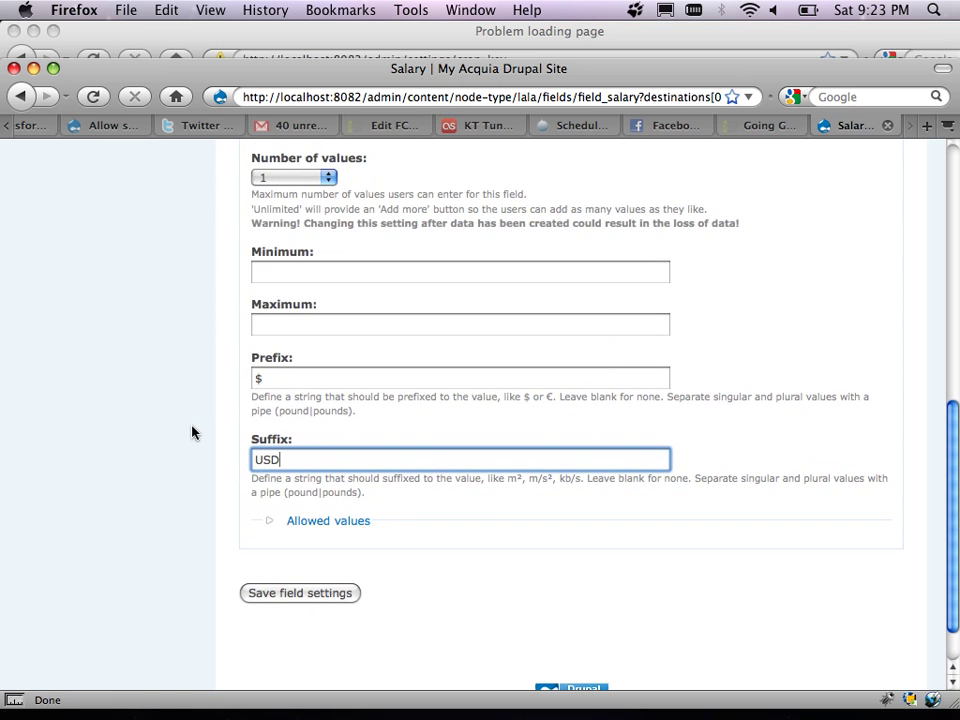
scroll(193, 432, down, 1)
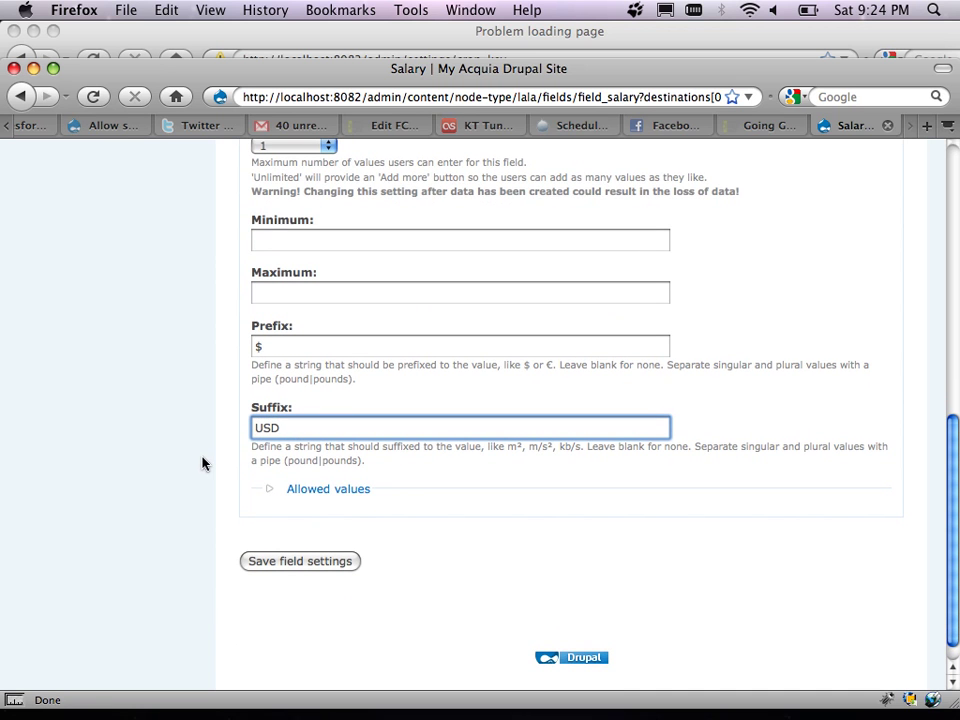
click(311, 499)
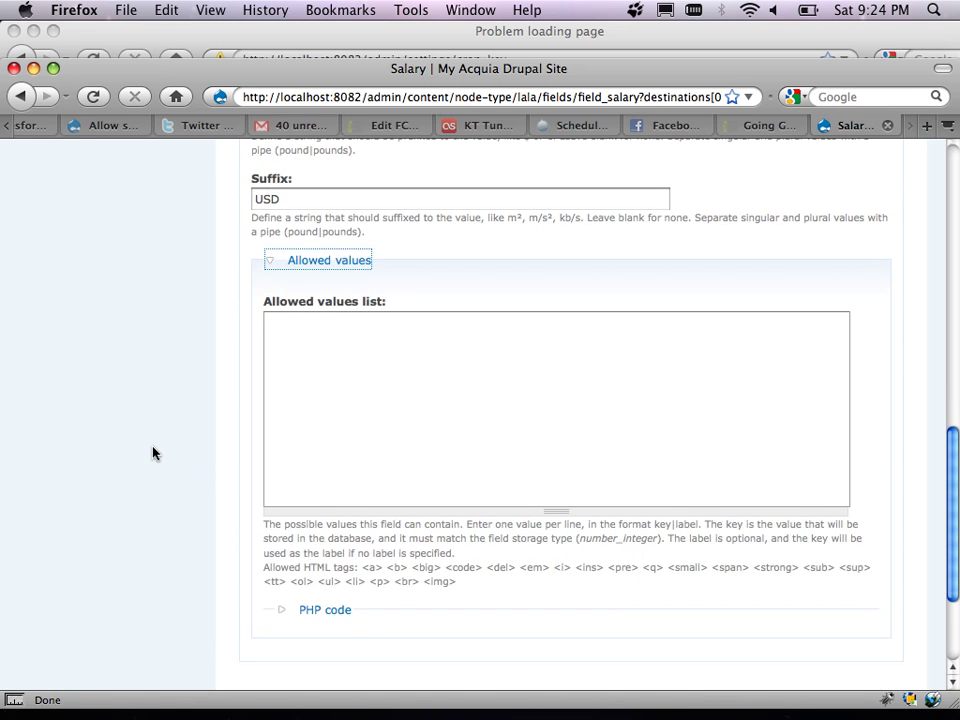
scroll(153, 453, down, 3)
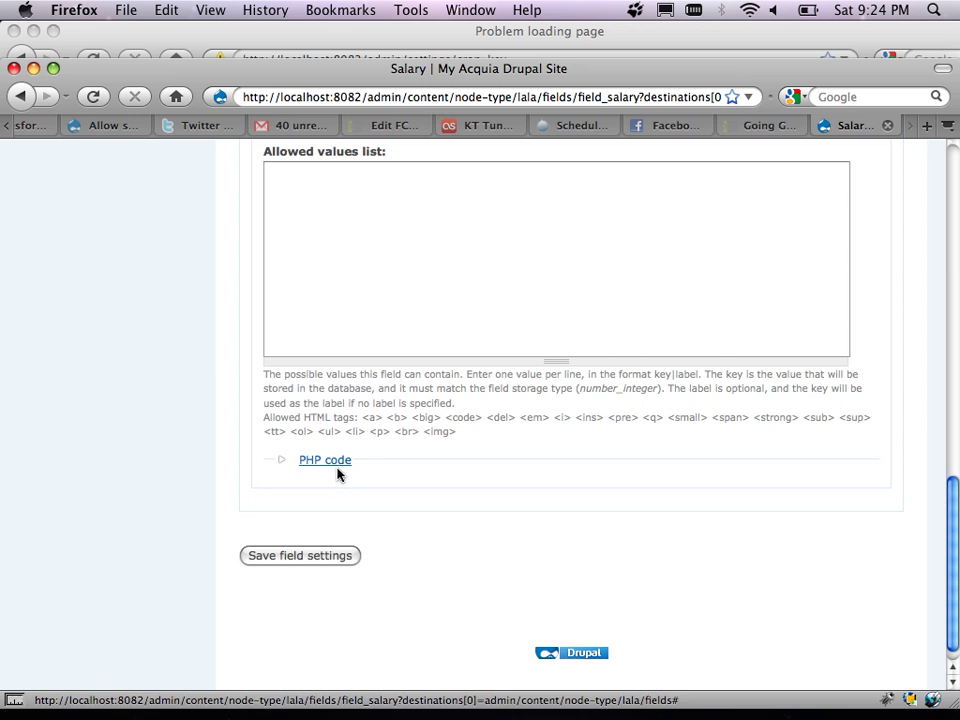
click(290, 560)
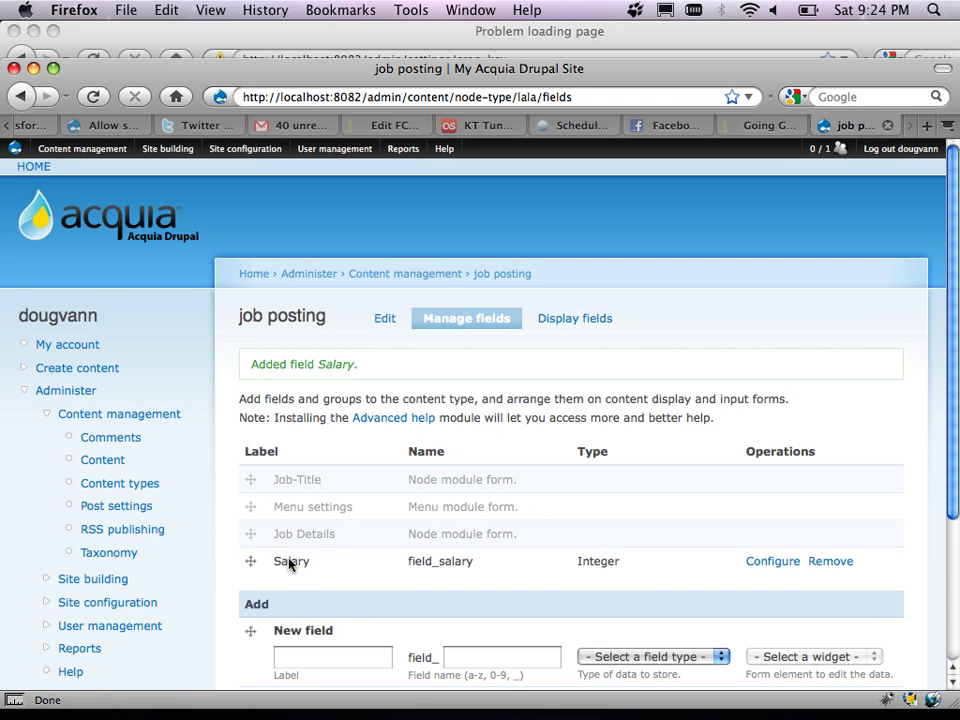
Move the Salary field above Job-Title in the job posting field order and save the order.
scroll(222, 519, down, 3)
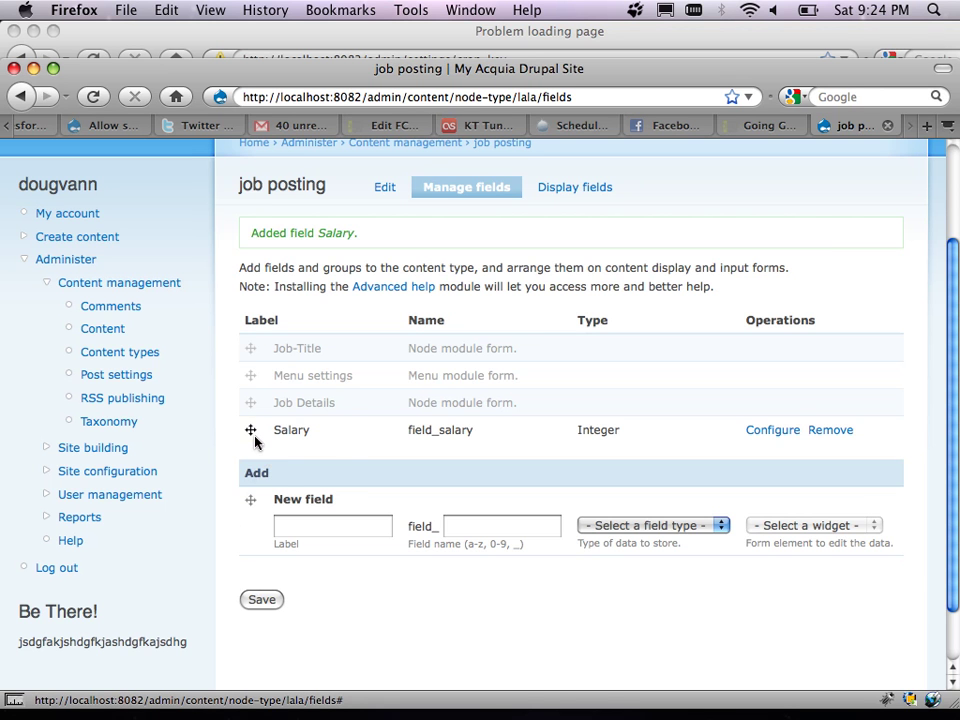
drag(253, 439, 255, 350)
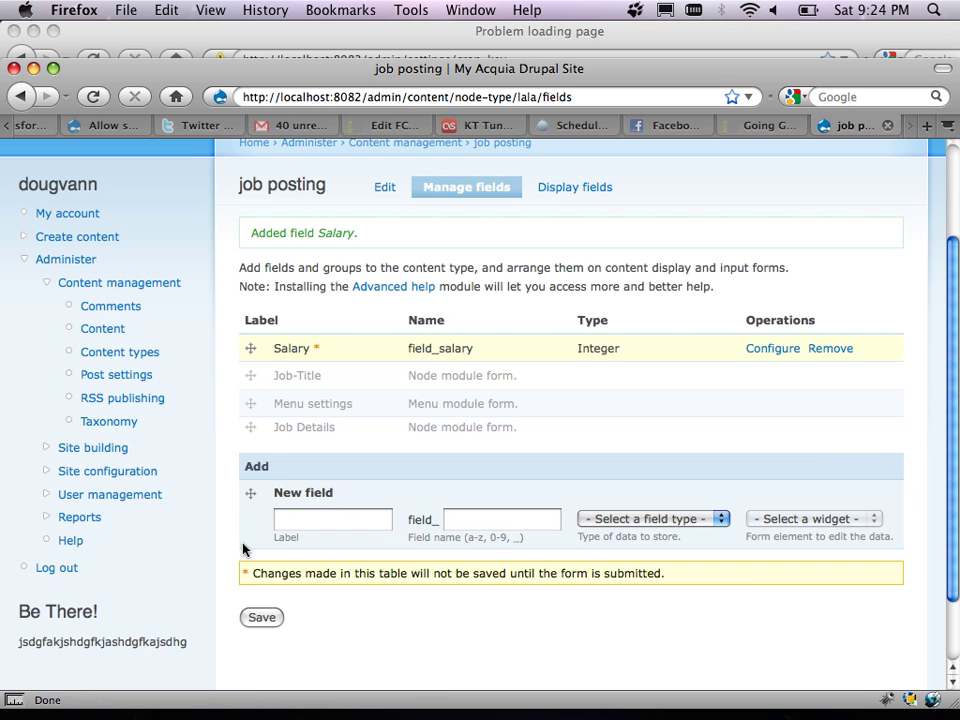
click(265, 619)
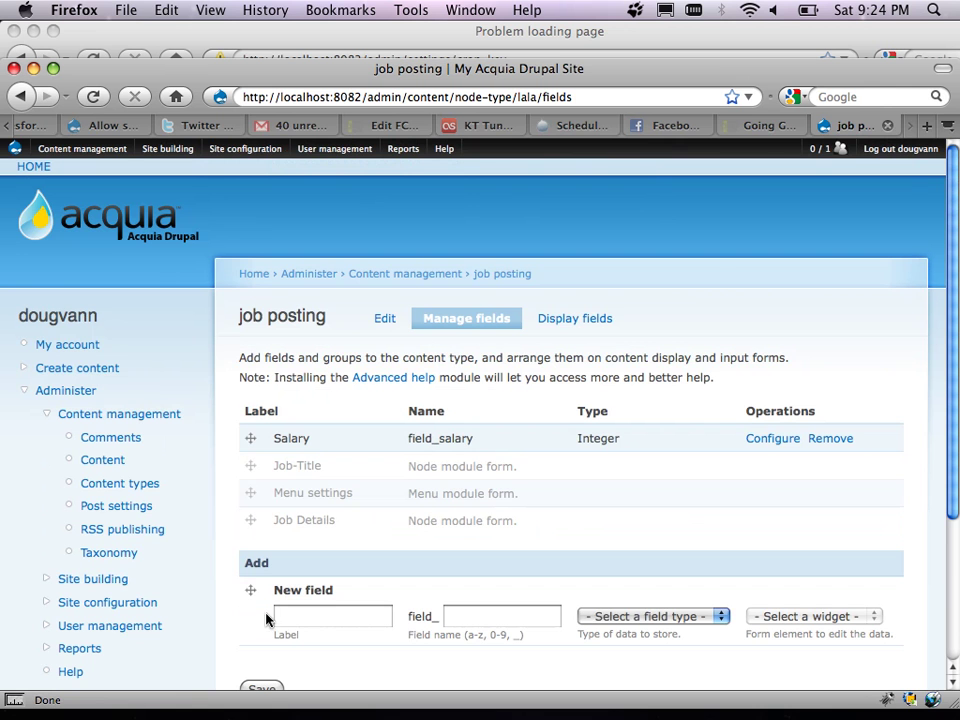
Define a new field with the label Report To, the field name who and the data type User reference.
scroll(231, 523, down, 2)
scroll(231, 523, down, 1)
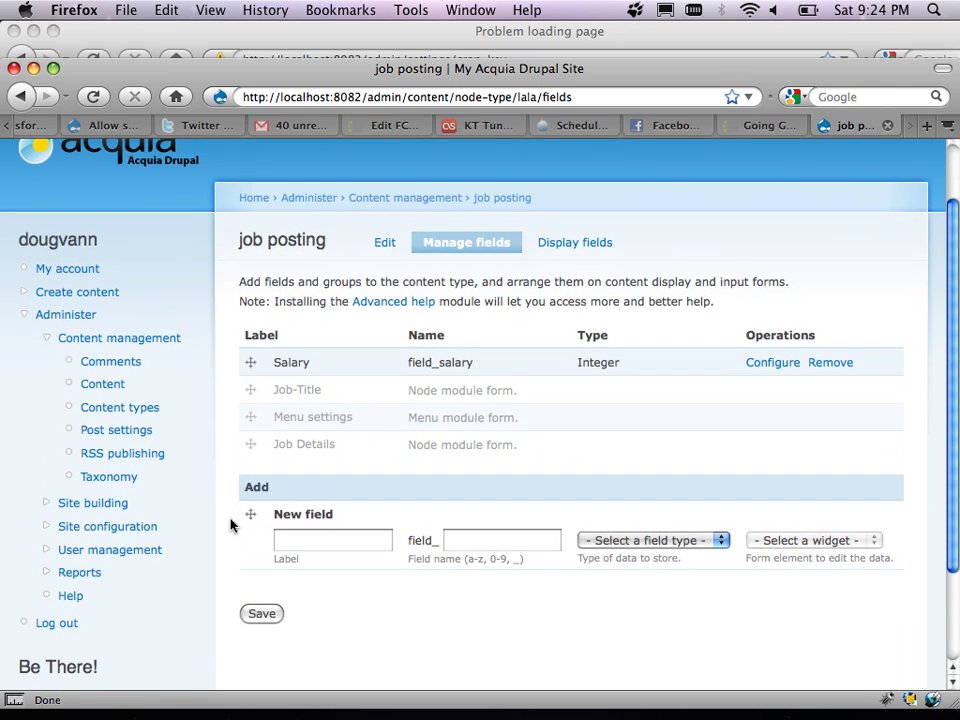
scroll(231, 523, down, 1)
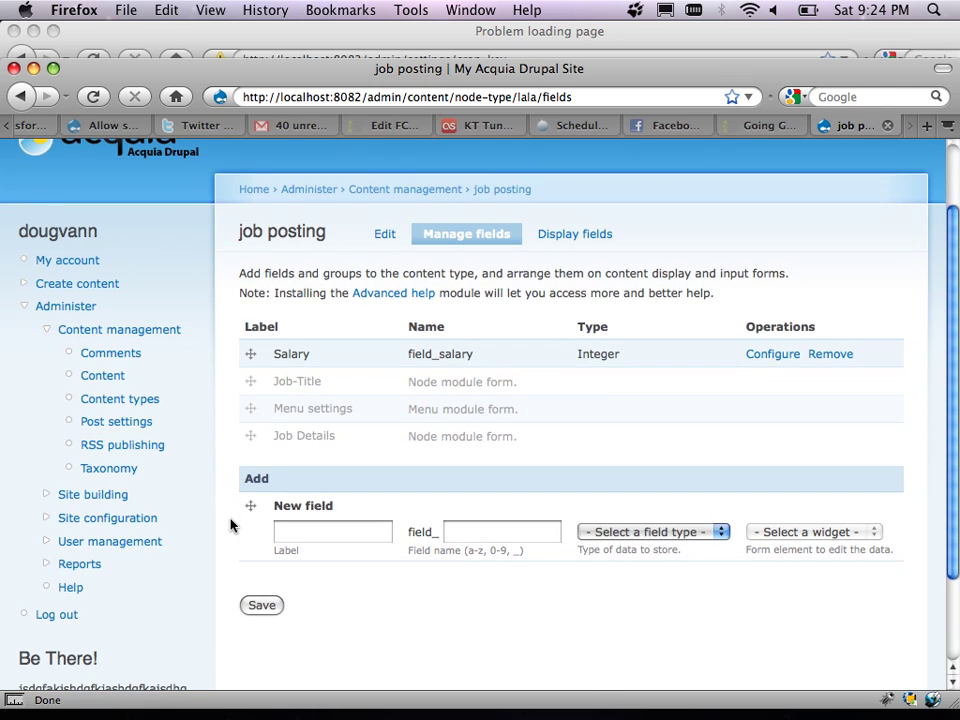
scroll(231, 525, down, 2)
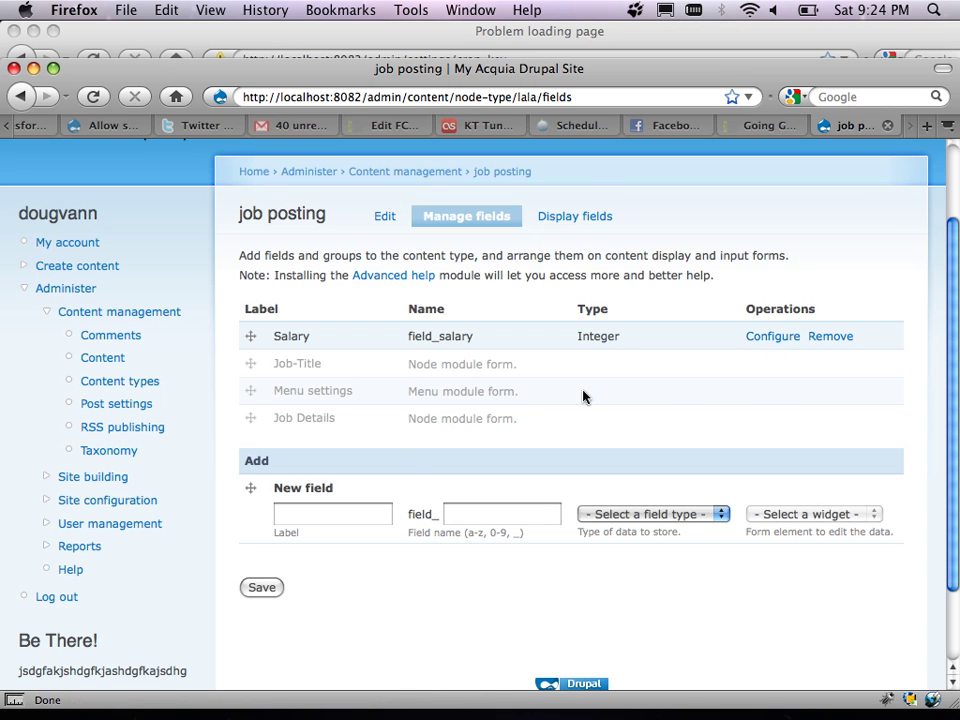
click(318, 518)
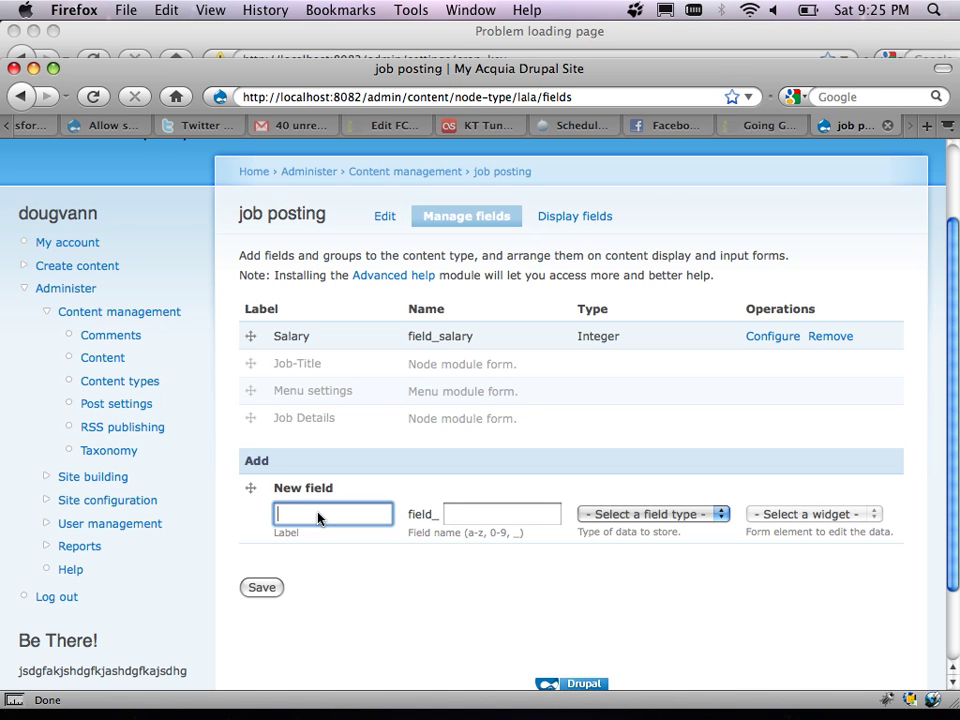
text(Report To)
click(470, 516)
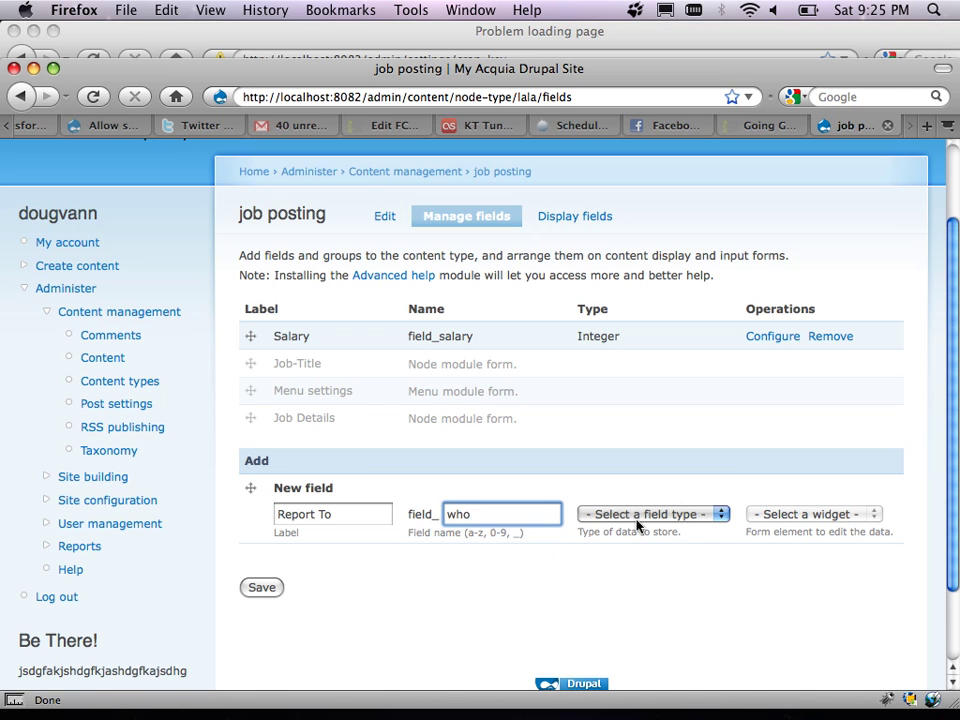
click(722, 514)
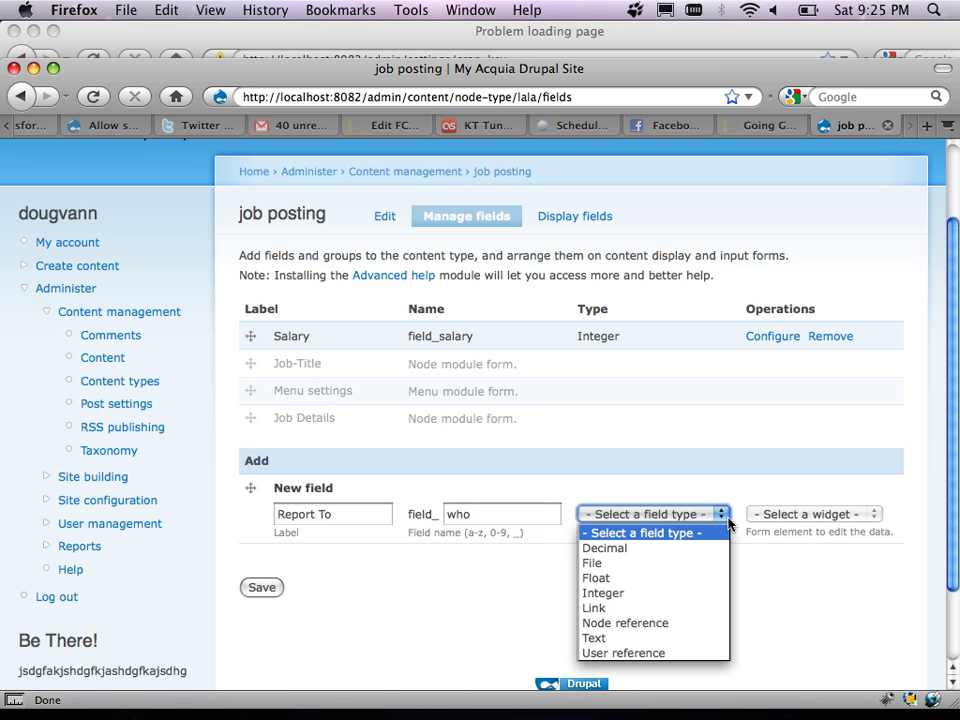
click(660, 653)
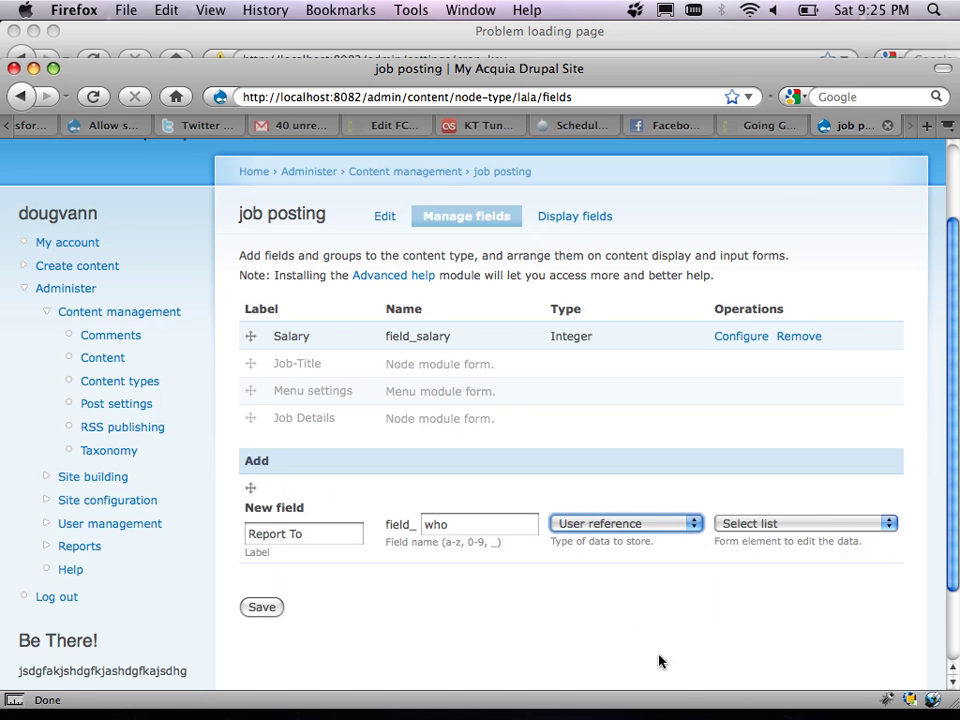
Choose Autocomplete text field as the Report To field's form element and save the new field.
click(889, 524)
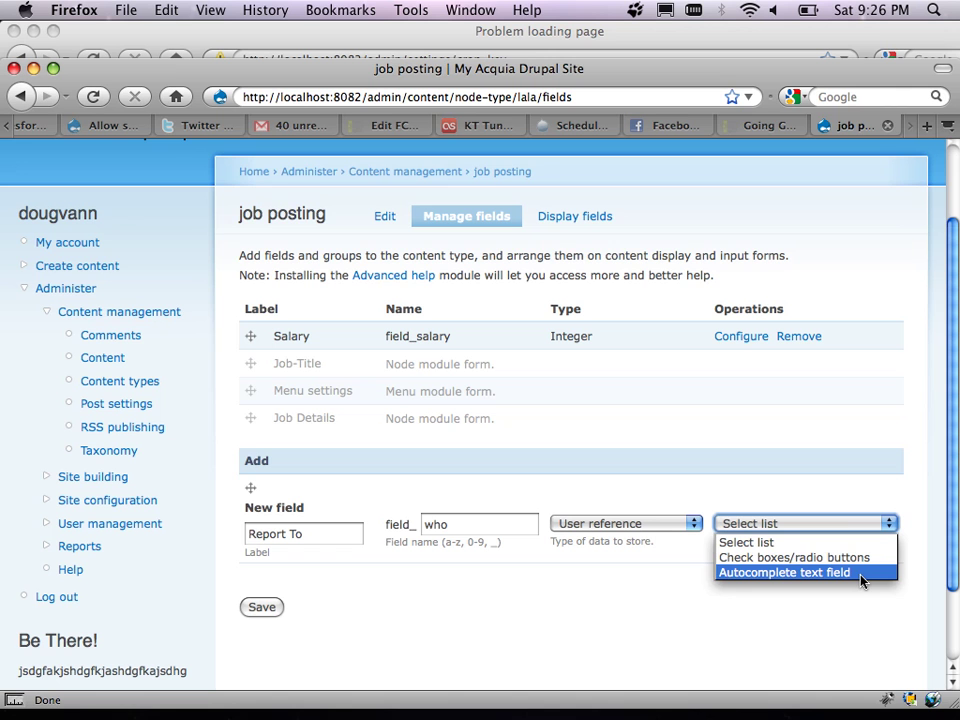
click(860, 572)
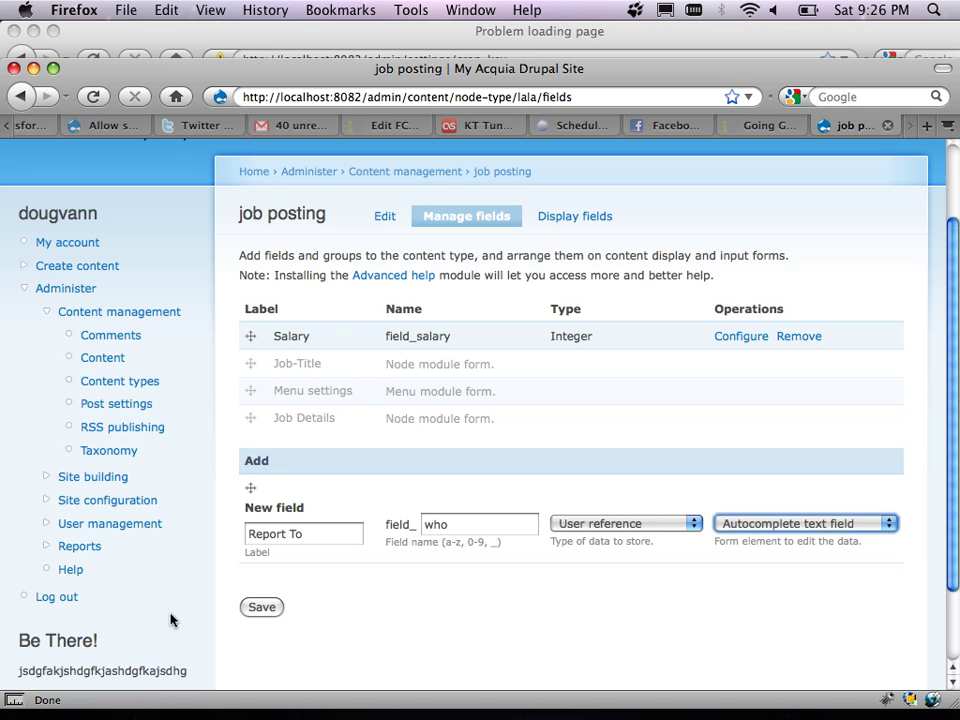
click(262, 608)
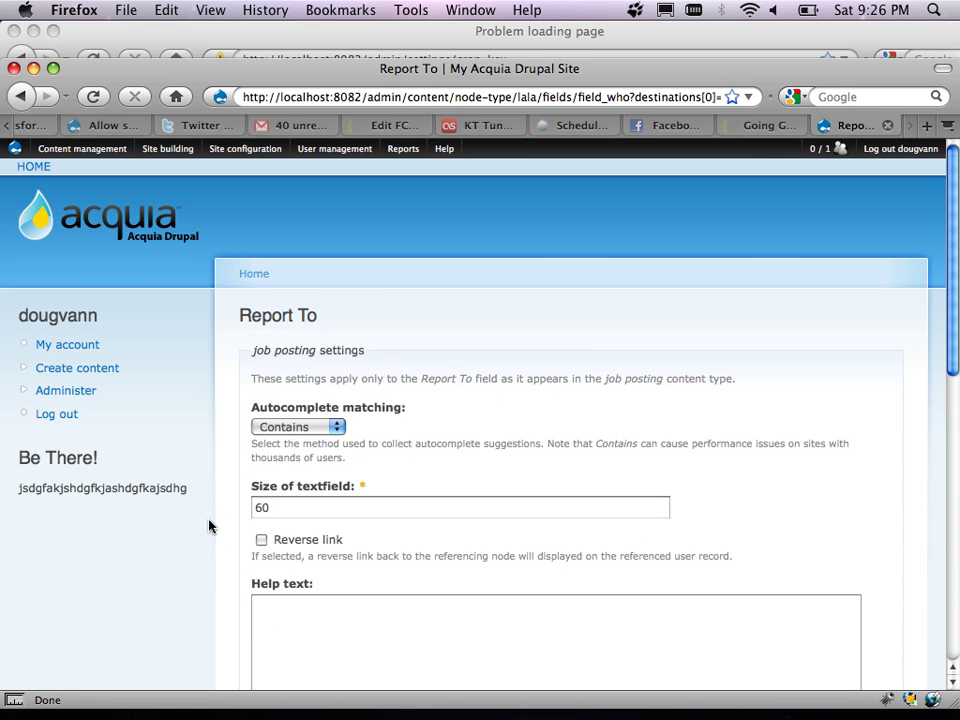
Set the Report To field's autocomplete matching to Starts with.
click(339, 430)
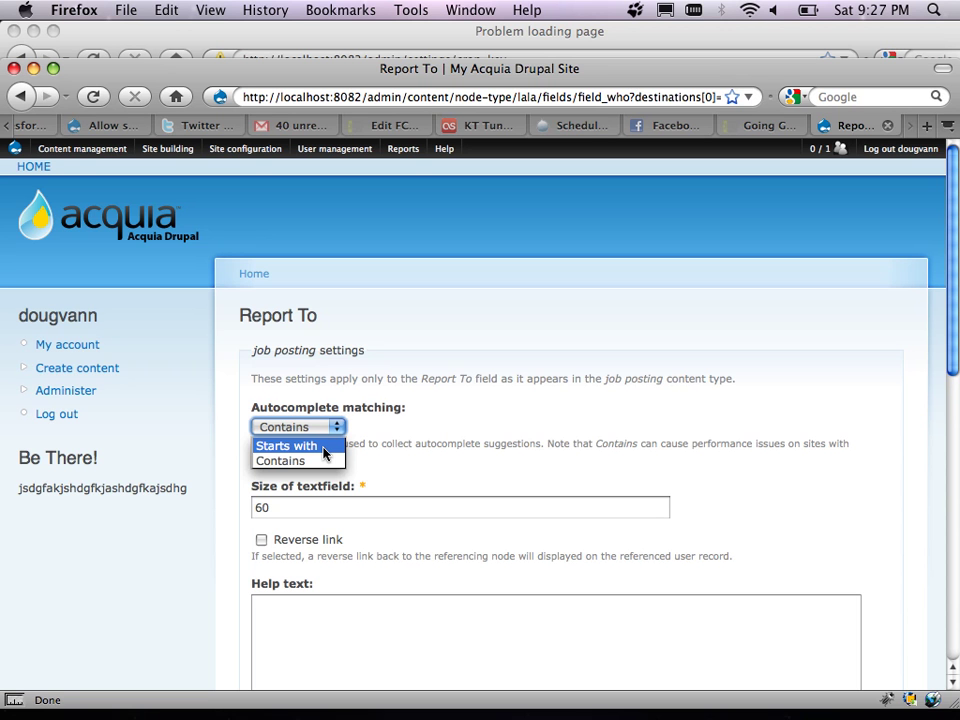
click(316, 447)
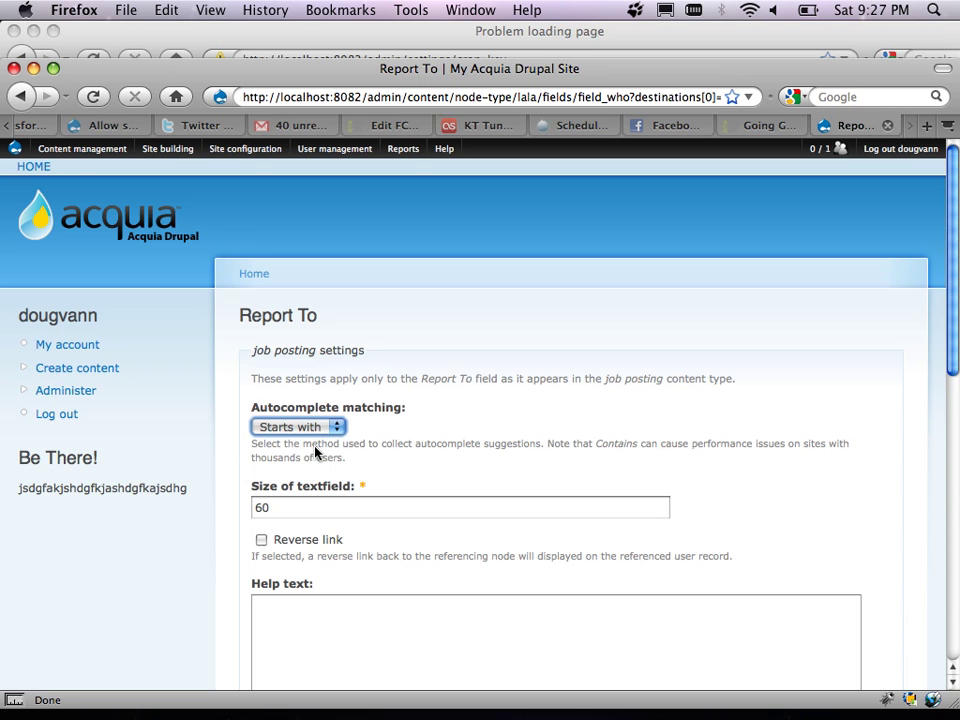
scroll(306, 552, down, 1)
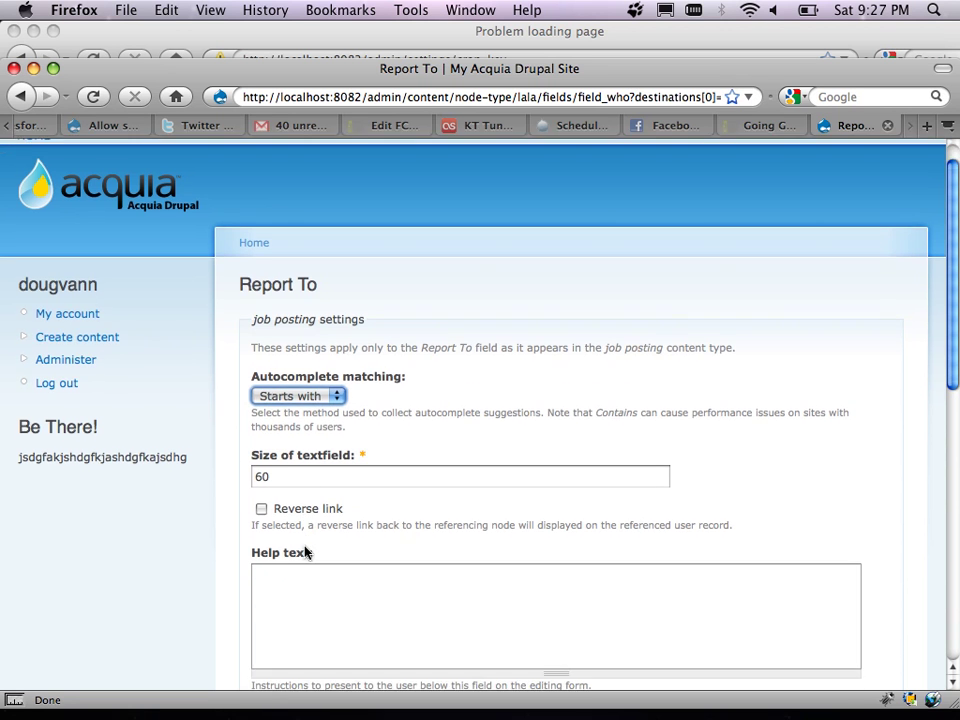
scroll(306, 552, down, 1)
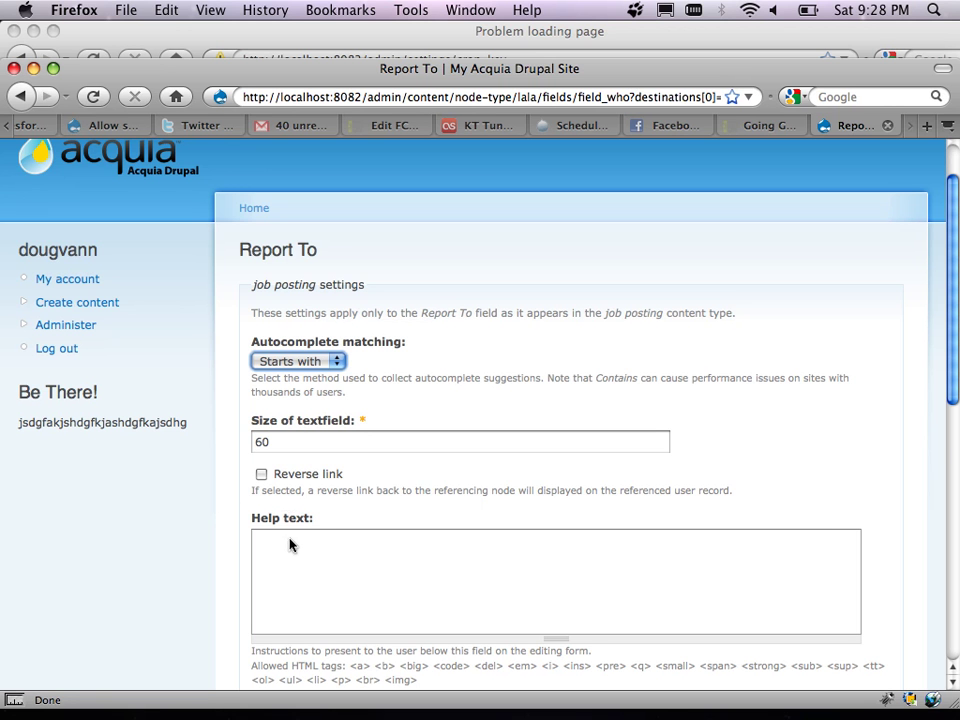
Make the Report To field required and set its number of values to Unlimited in the global settings.
click(291, 545)
scroll(203, 537, down, 1)
scroll(200, 537, down, 5)
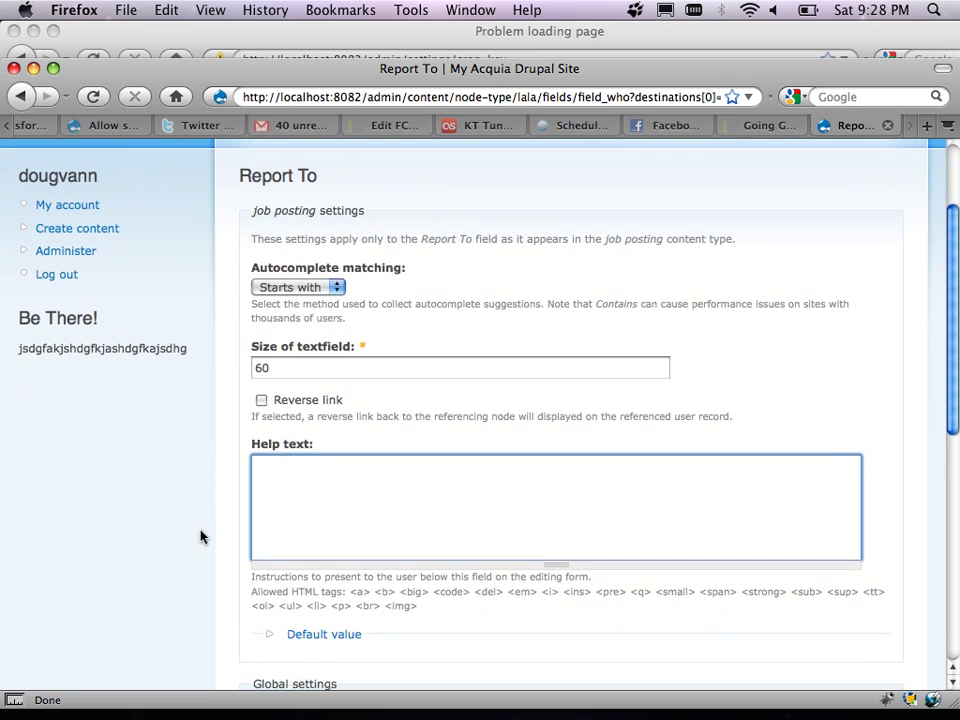
scroll(203, 537, down, 3)
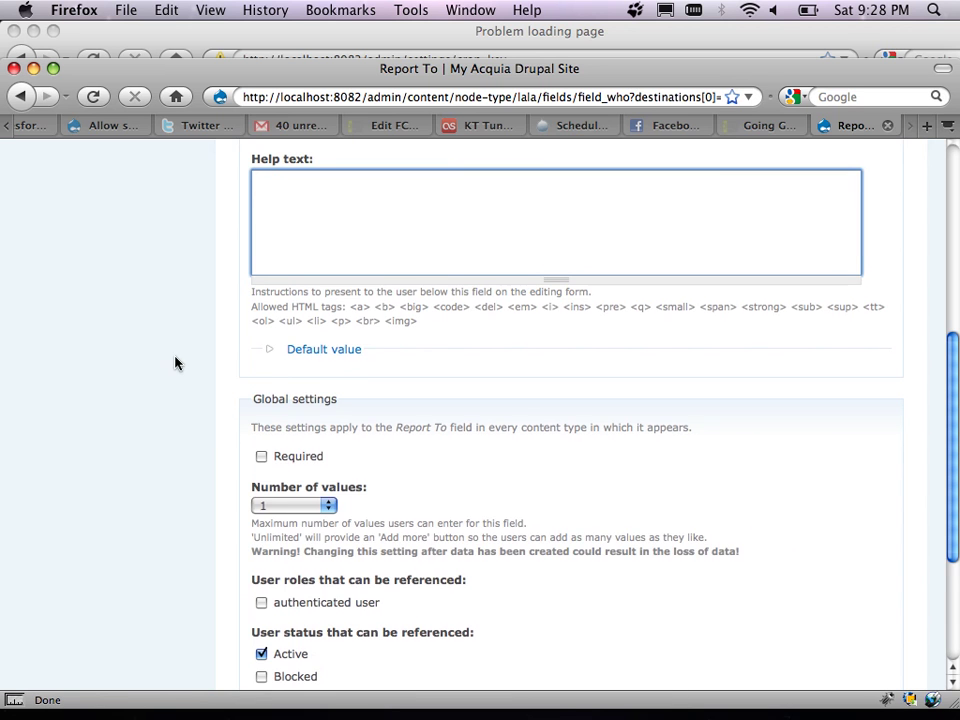
scroll(176, 363, down, 3)
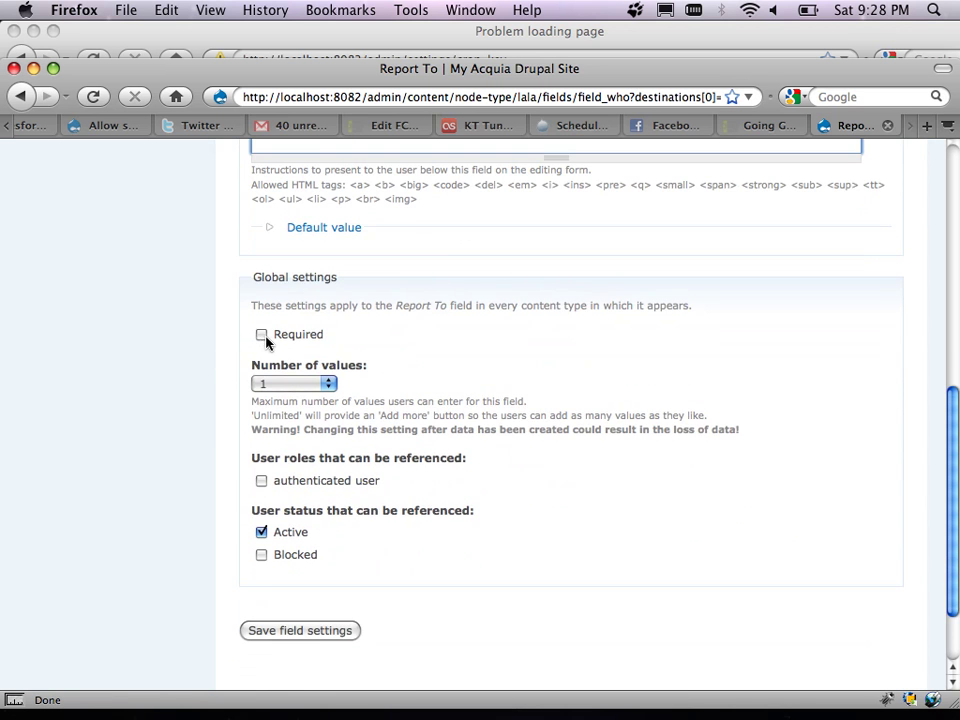
click(262, 336)
scroll(213, 347, down, 1)
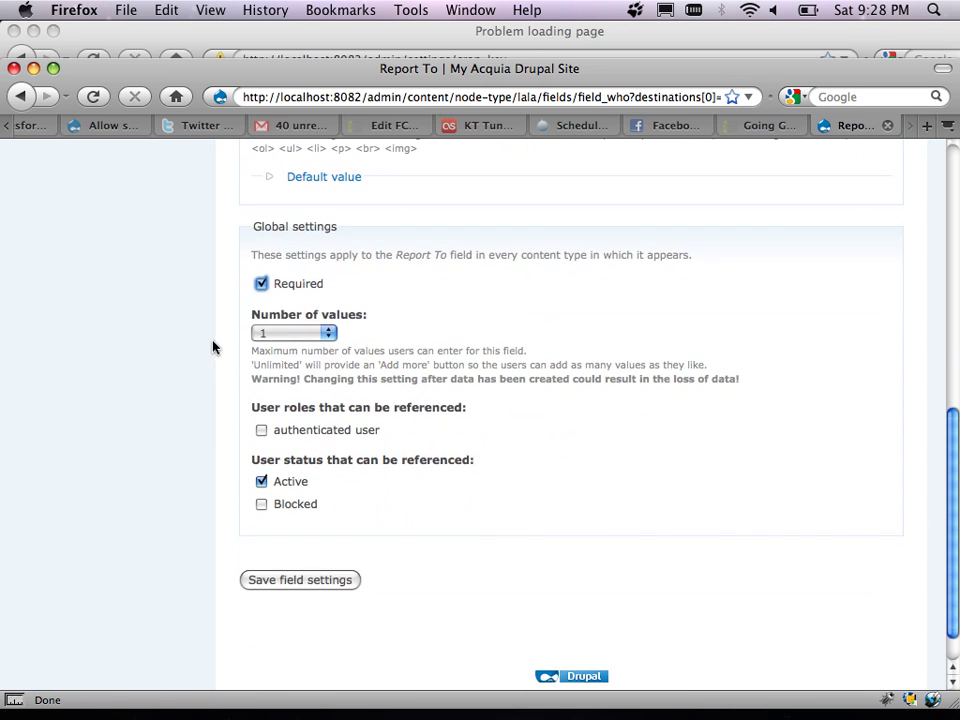
click(329, 333)
click(300, 352)
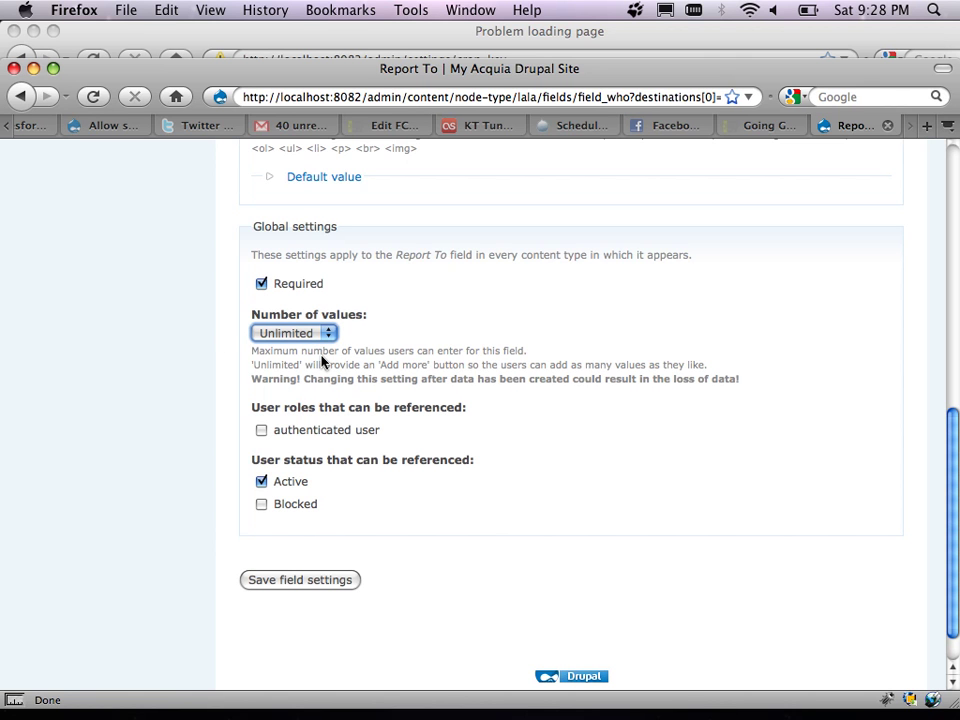
Allow the authenticated user role to be referenced and save the Report To field settings.
scroll(191, 376, down, 1)
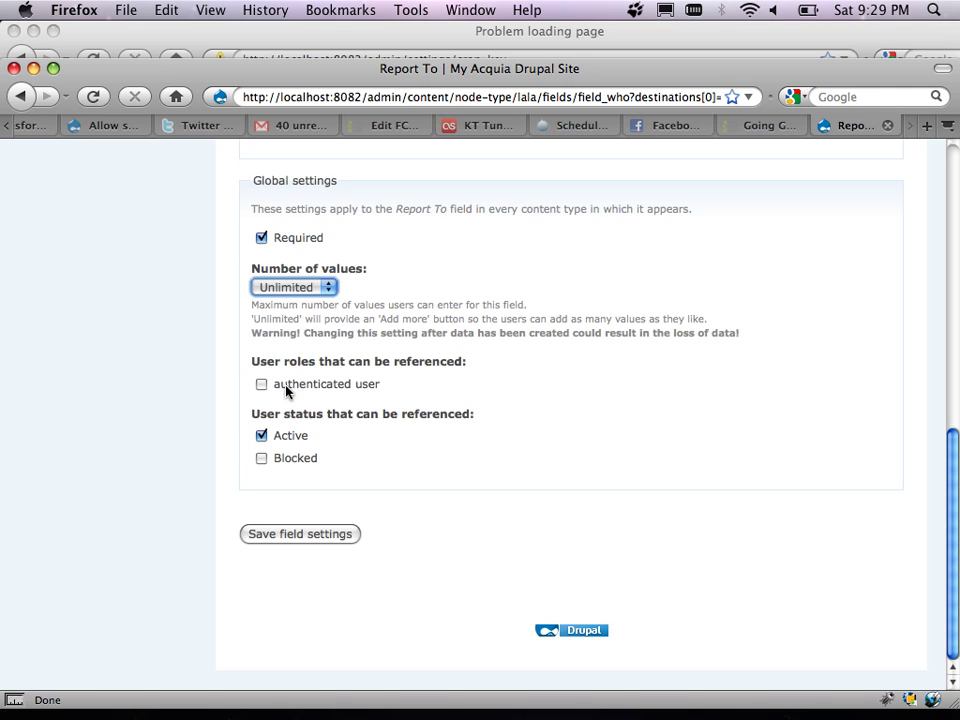
click(265, 383)
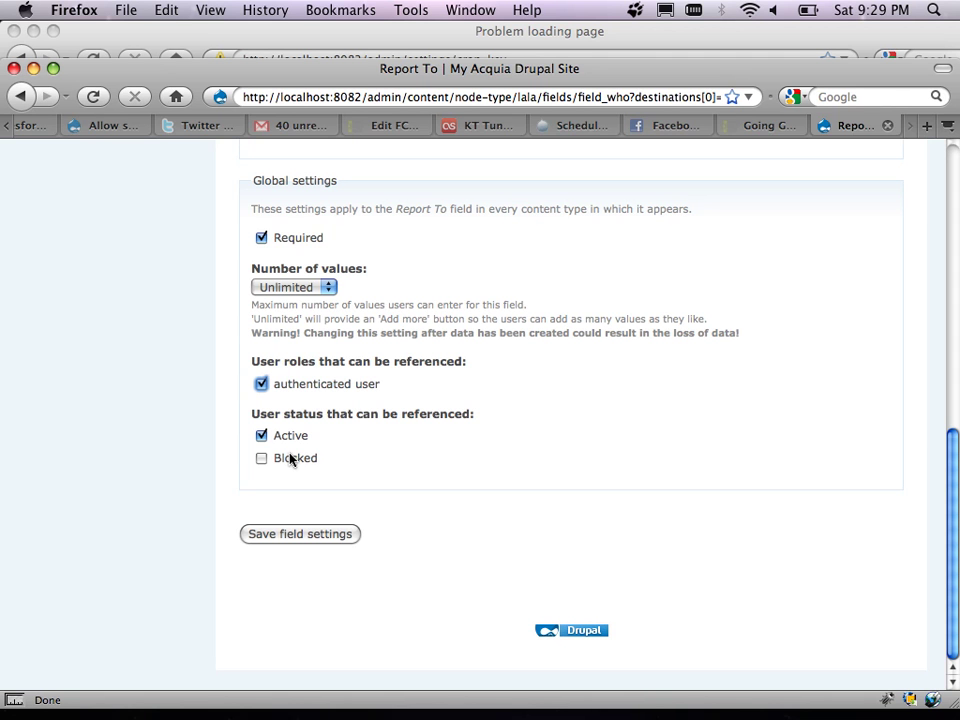
click(279, 541)
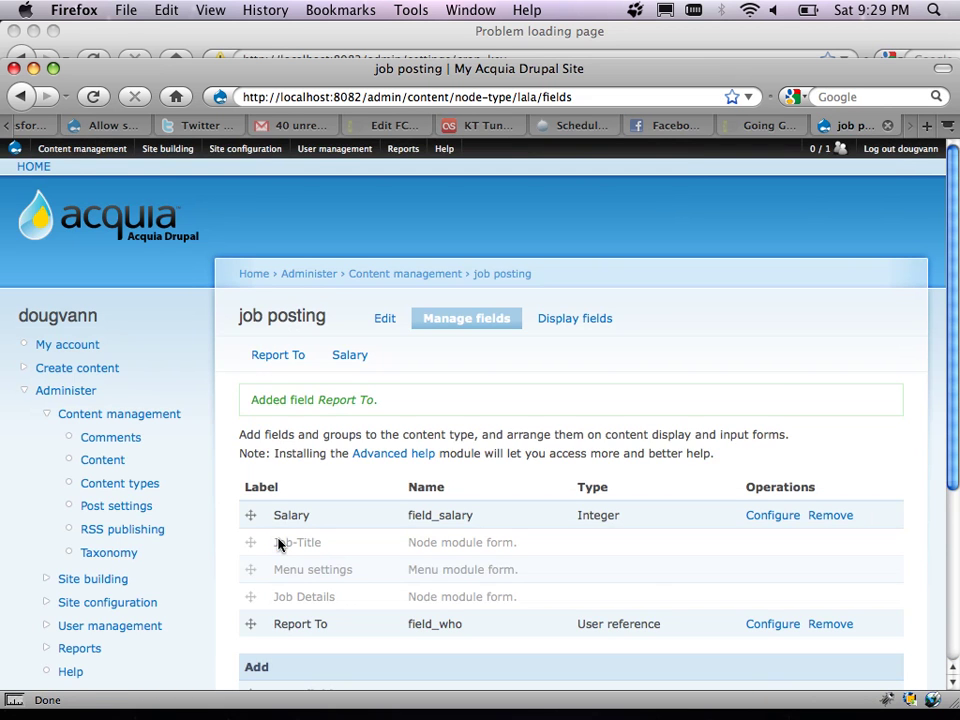
Enter the label qualifications and the field name qual for another new job posting field.
scroll(279, 543, down, 3)
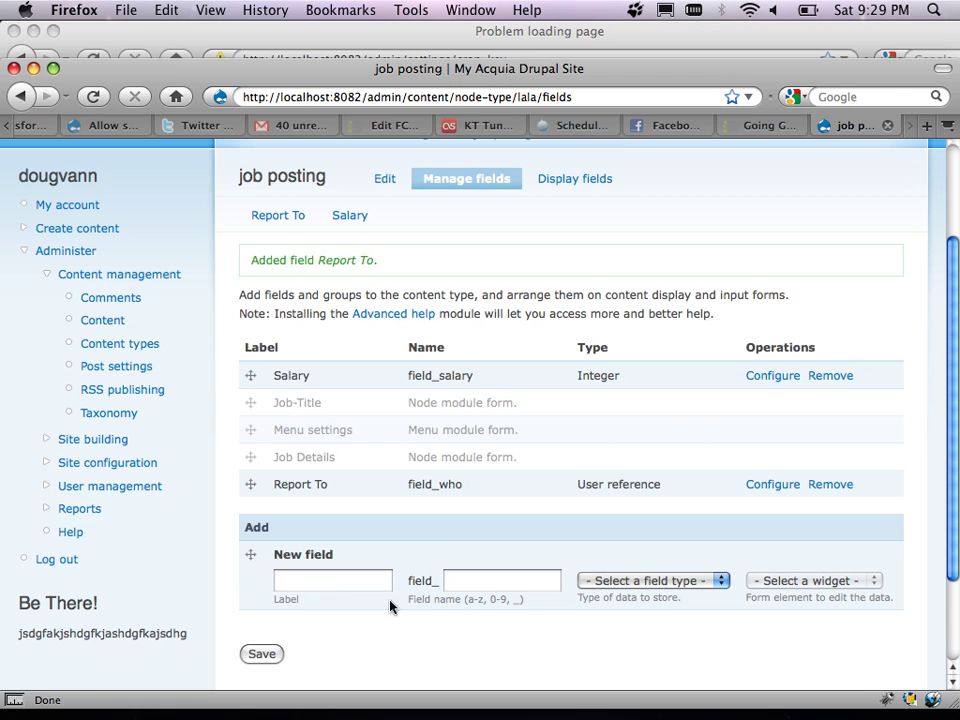
click(327, 587)
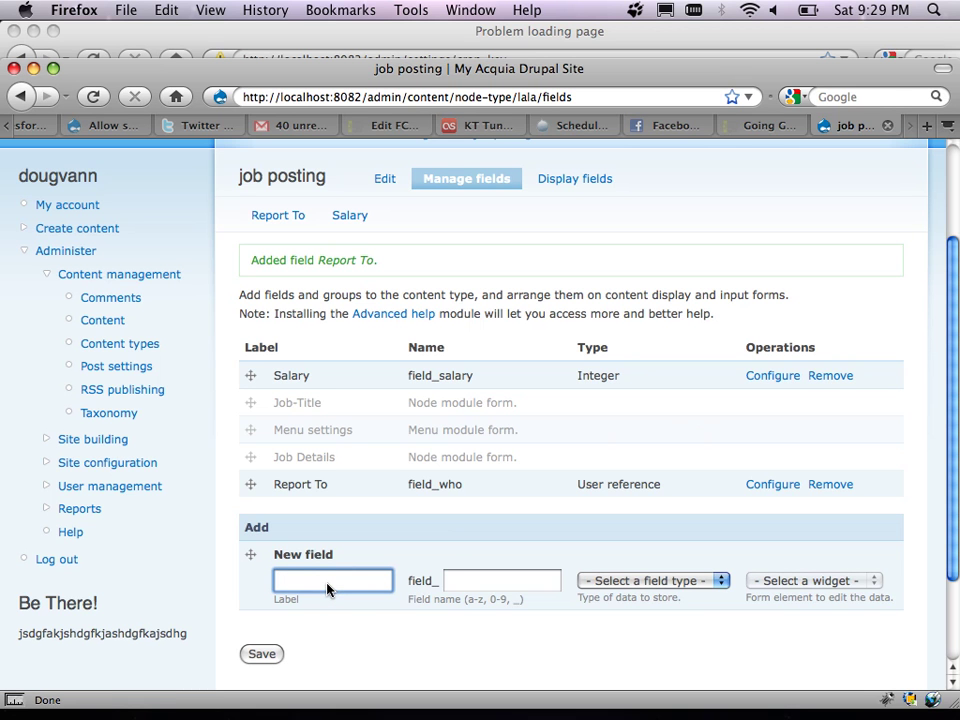
text(qualifications)
key(Tab)
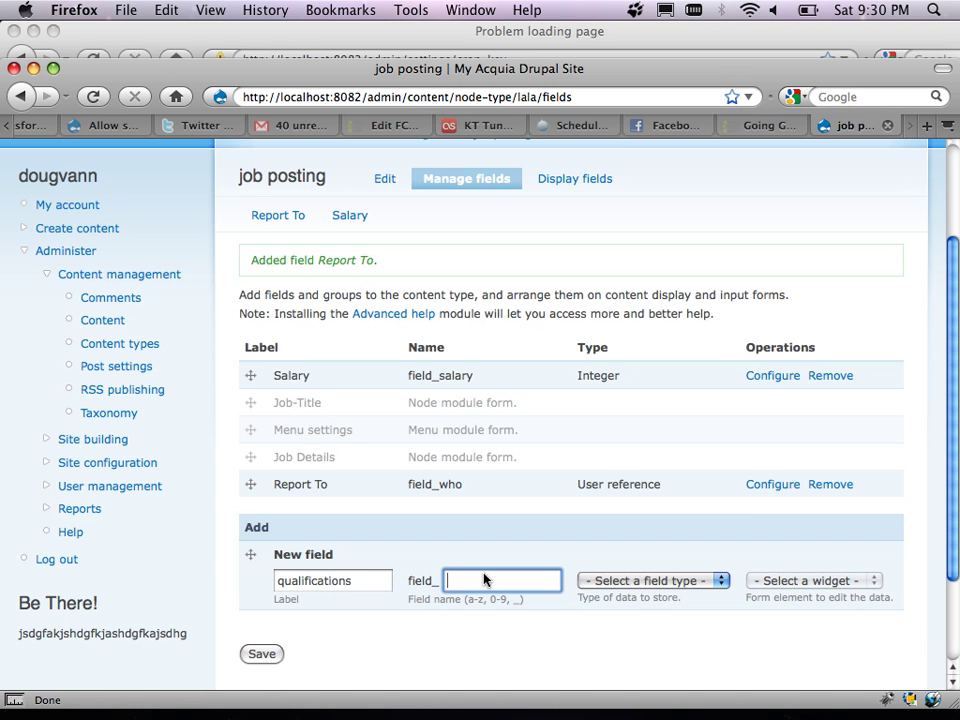
scroll(484, 580, down, 2)
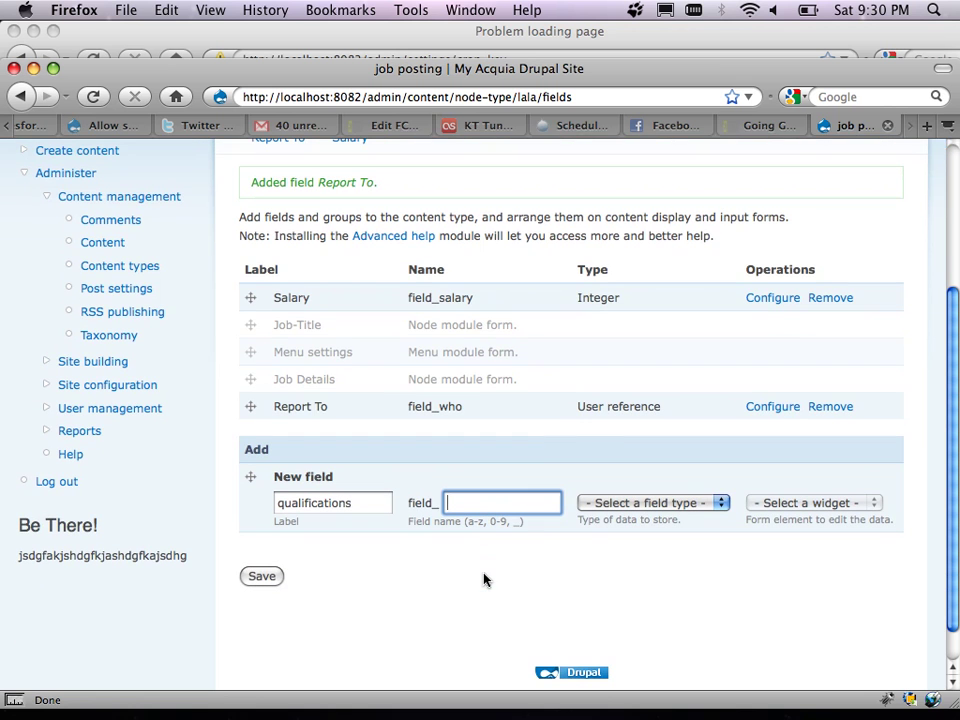
click(500, 505)
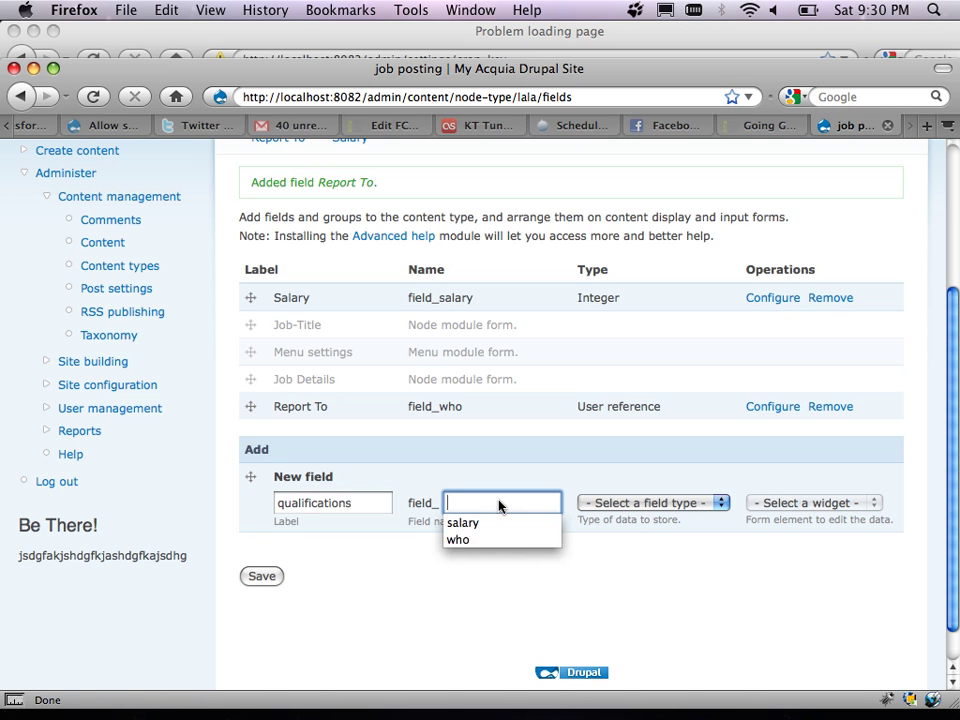
text(qual)
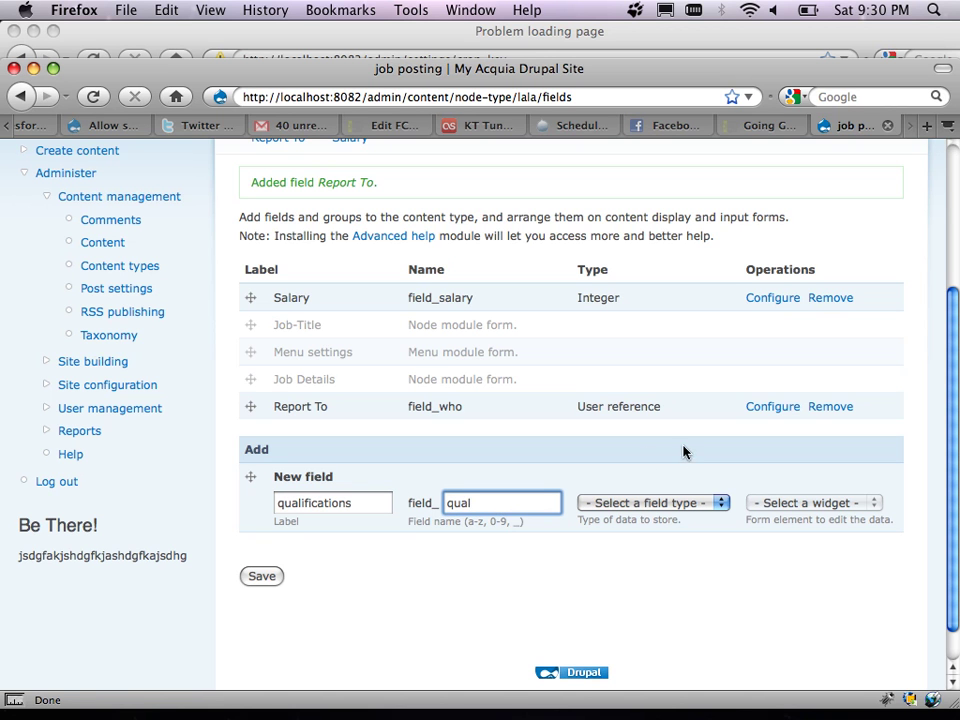
Set the qualifications field's data type to Text and its form element to Text area (multiple rows).
click(721, 503)
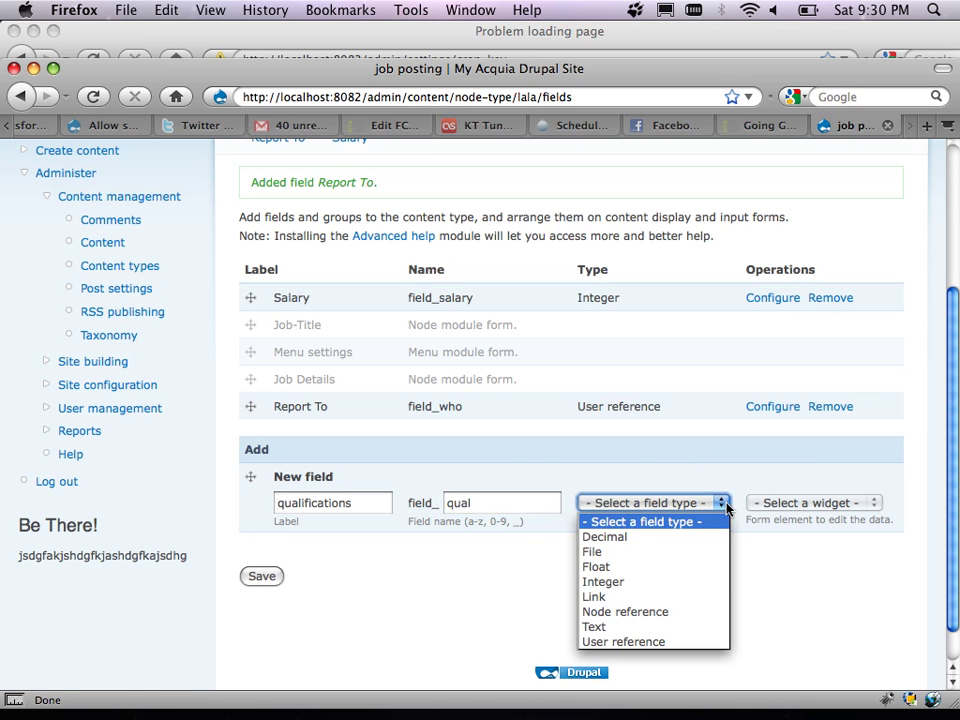
click(659, 627)
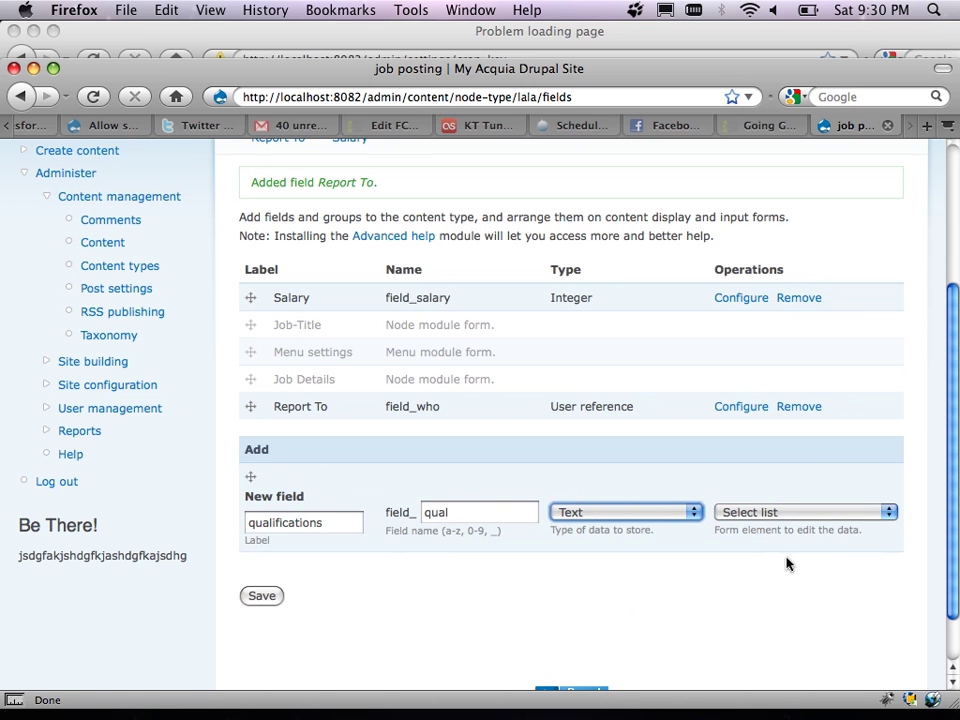
click(888, 512)
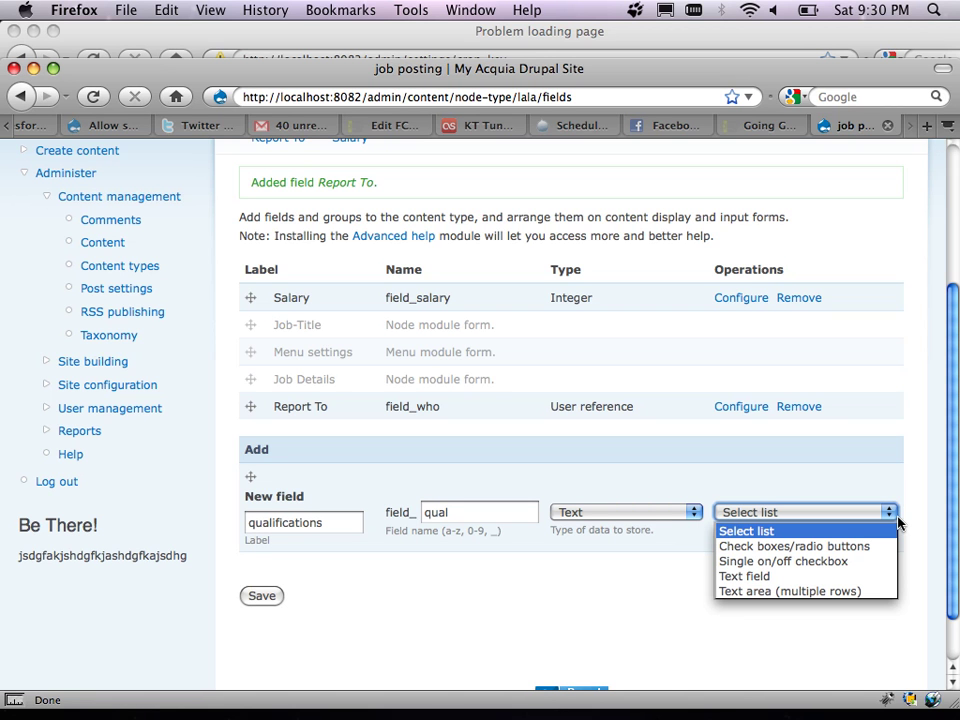
click(789, 592)
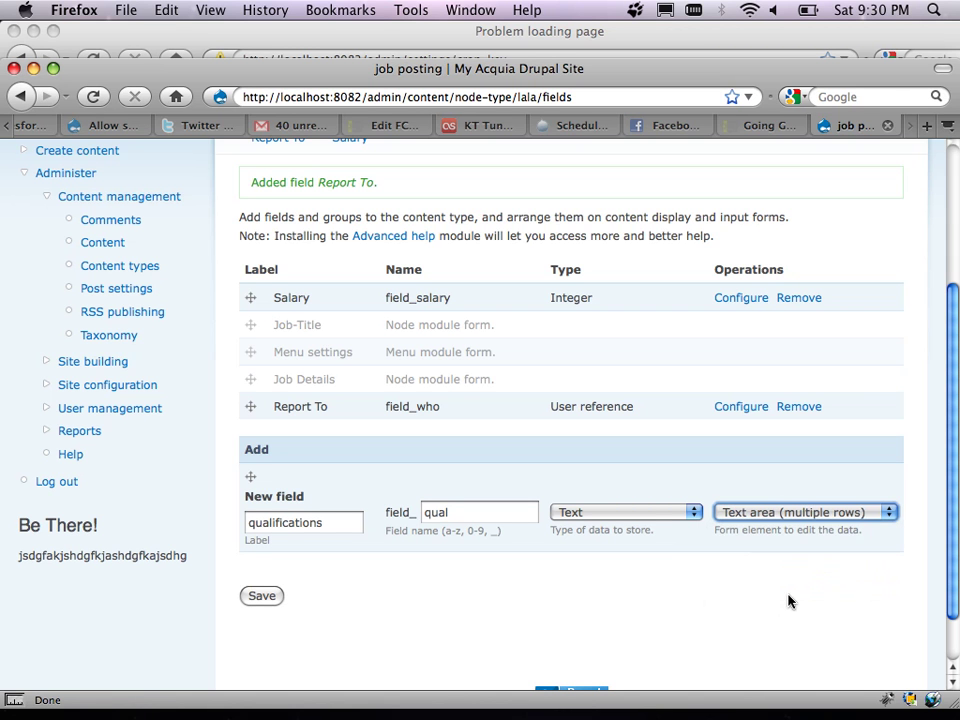
Save the new qualifications field and review its rows, help text and default value settings.
click(265, 600)
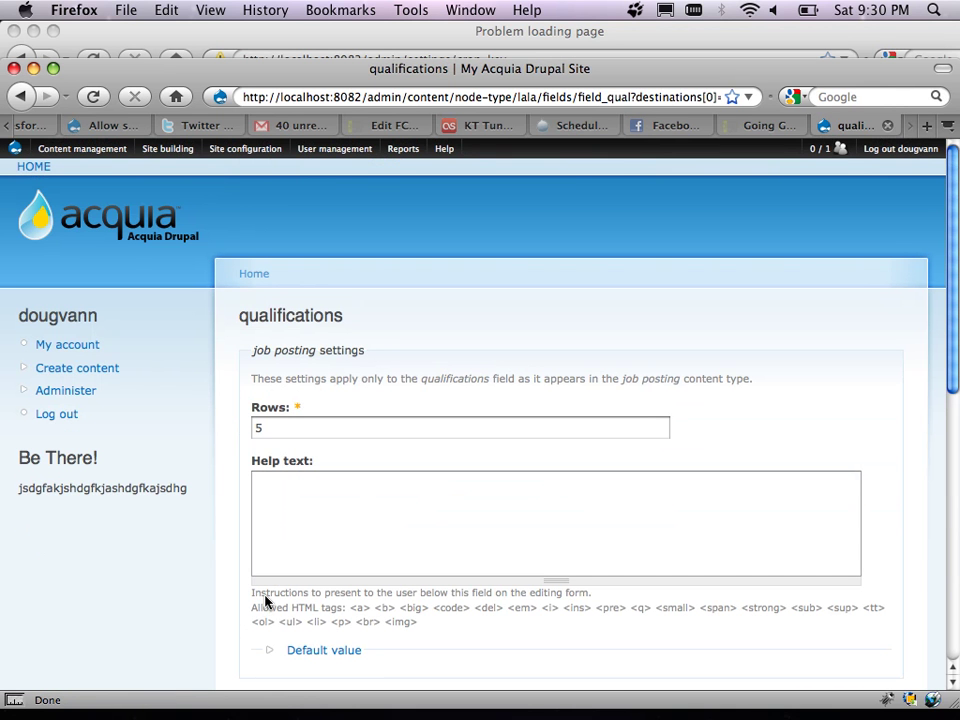
click(282, 428)
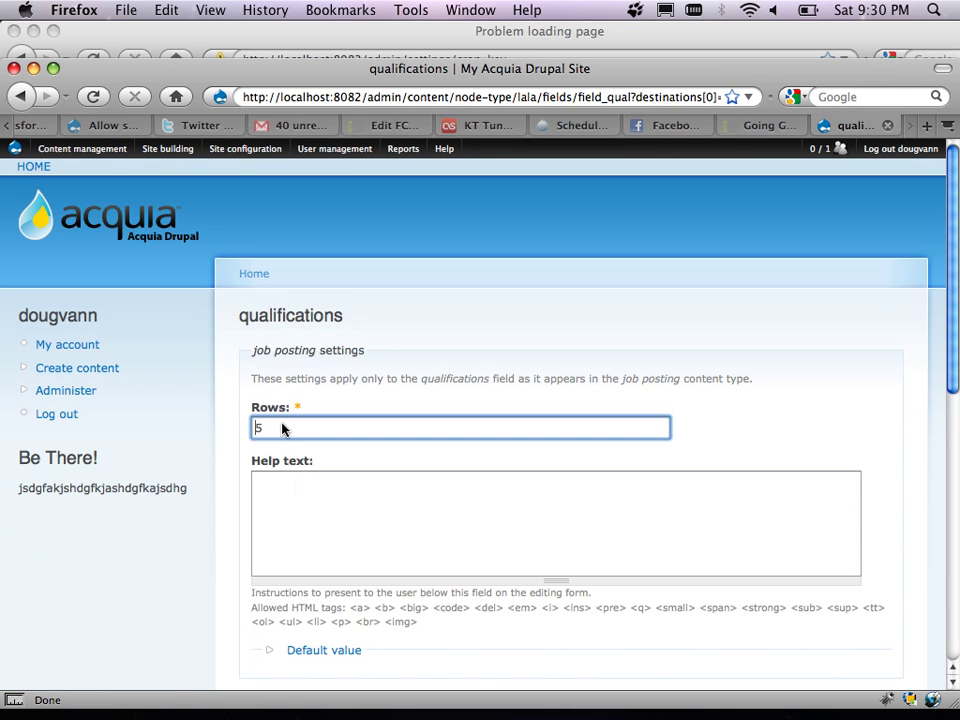
click(302, 505)
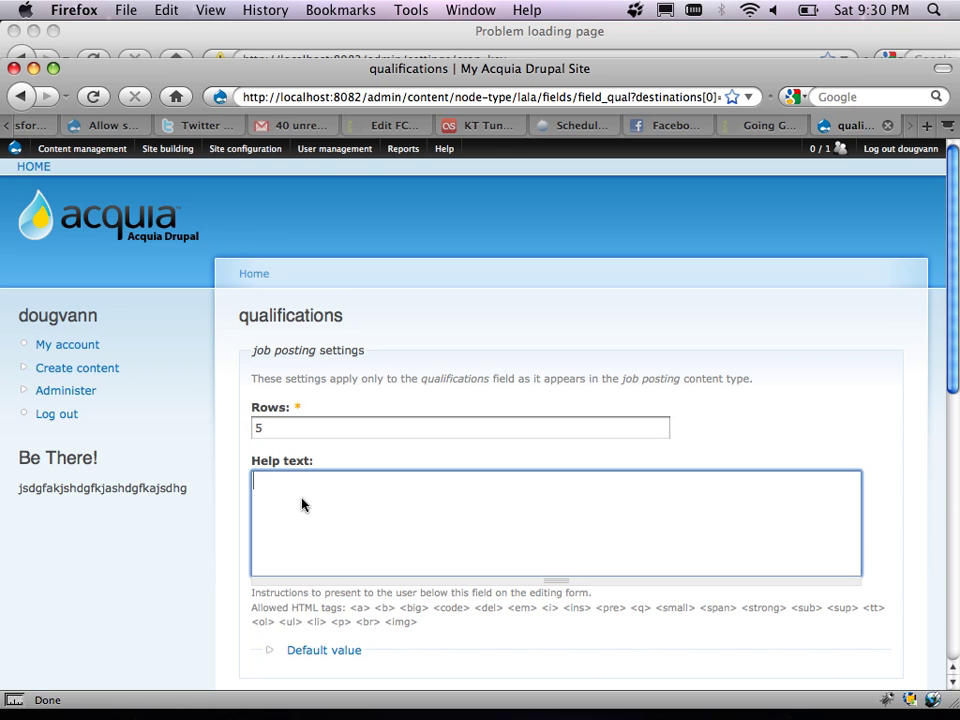
scroll(302, 505, down, 1)
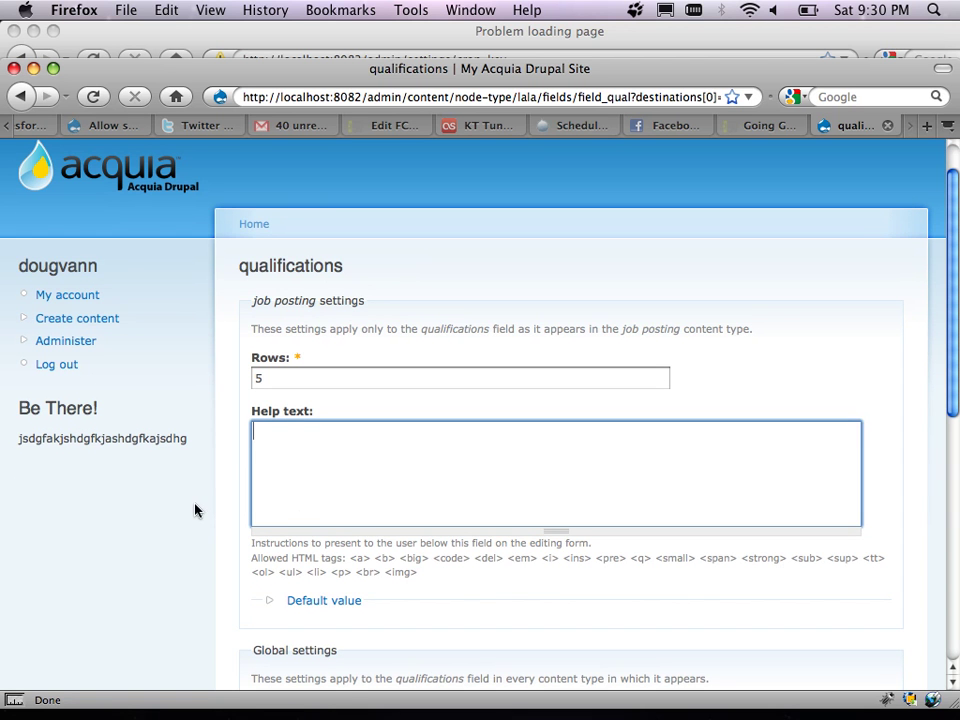
scroll(195, 510, down, 5)
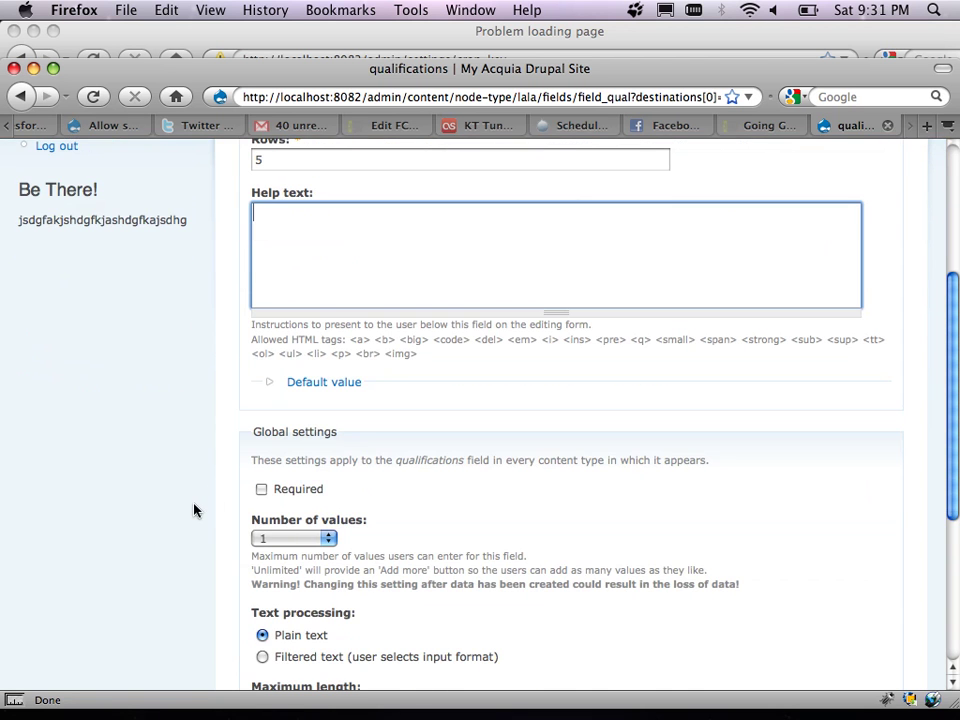
click(338, 390)
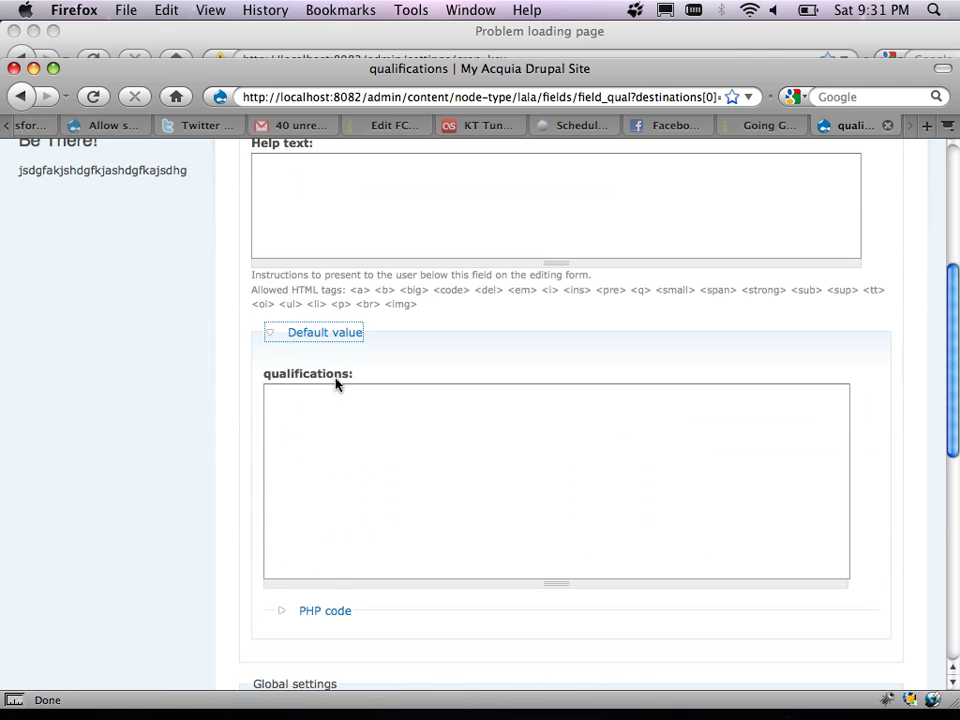
click(330, 341)
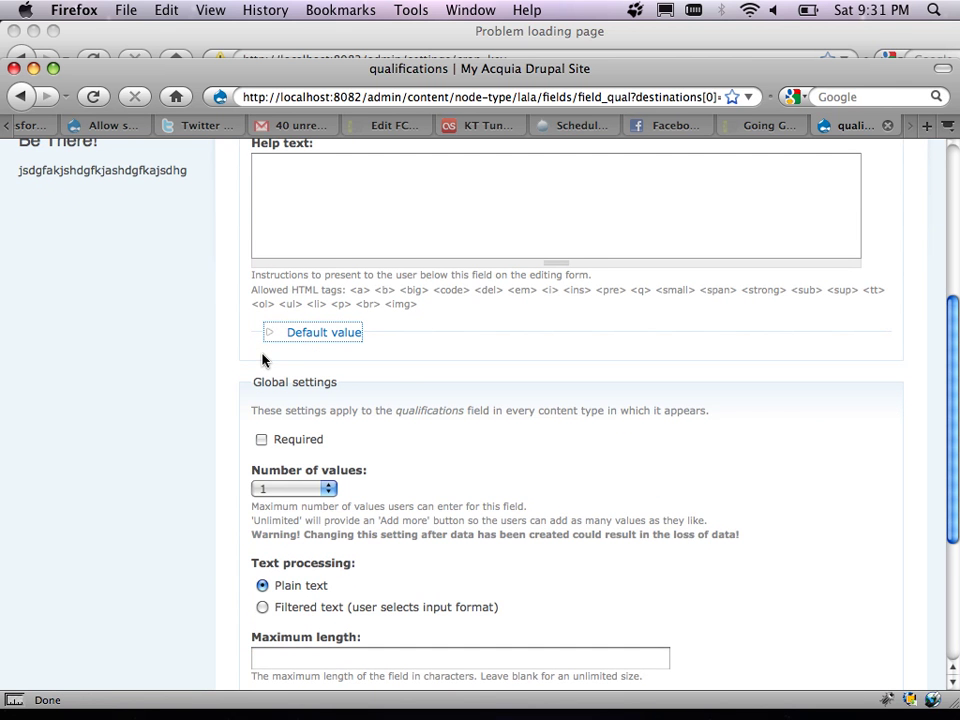
Make the qualifications field required in its global settings.
scroll(238, 363, down, 2)
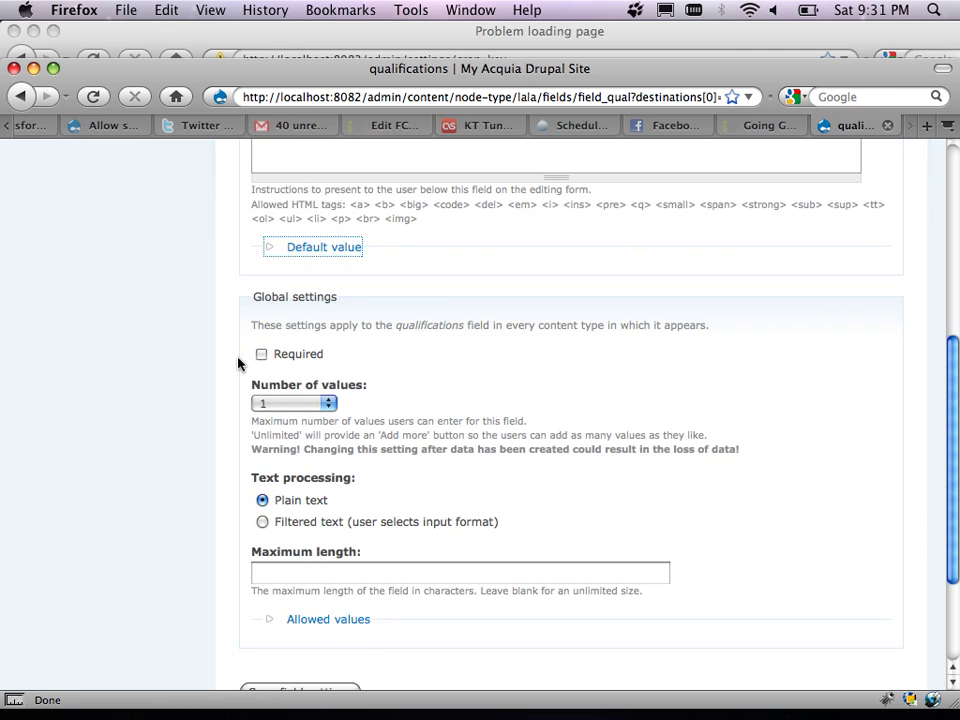
scroll(238, 363, up, 1)
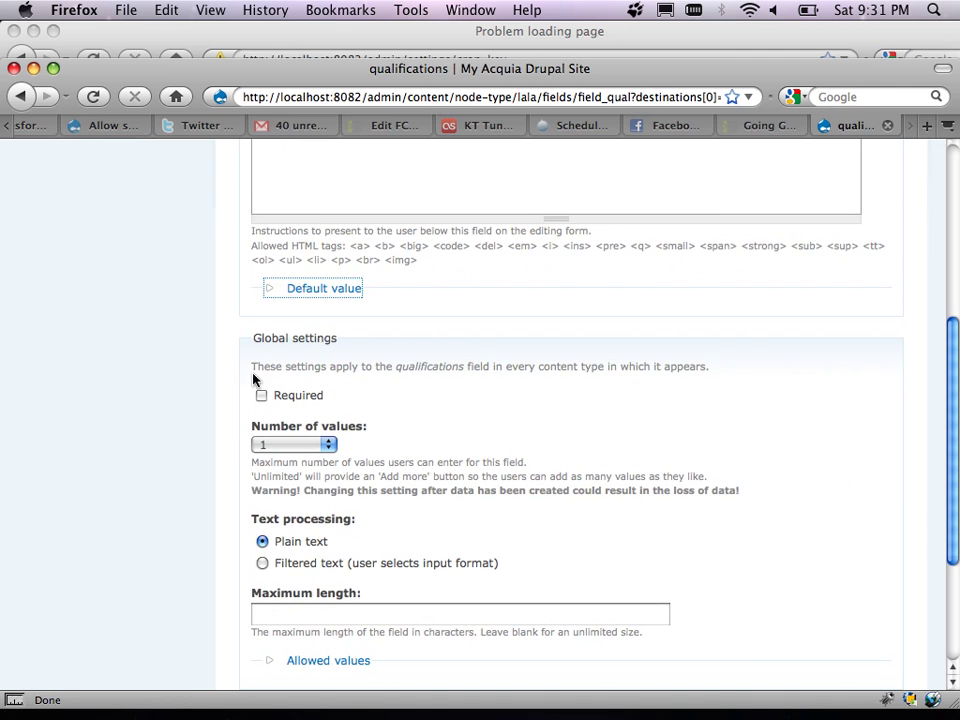
click(261, 395)
scroll(200, 404, down, 1)
scroll(205, 395, down, 4)
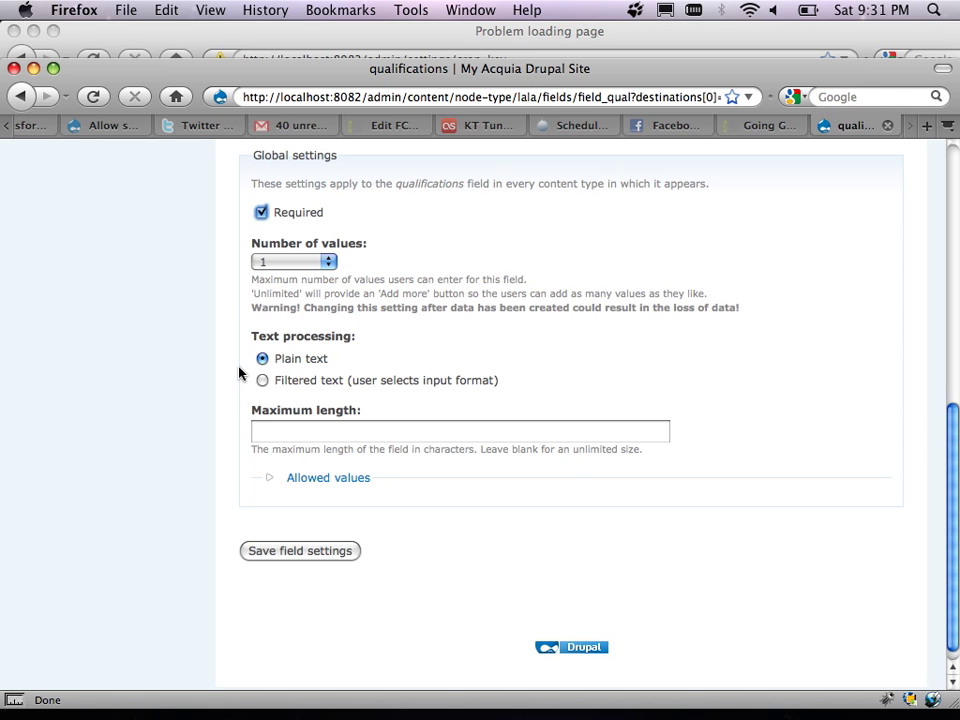
scroll(238, 373, down, 1)
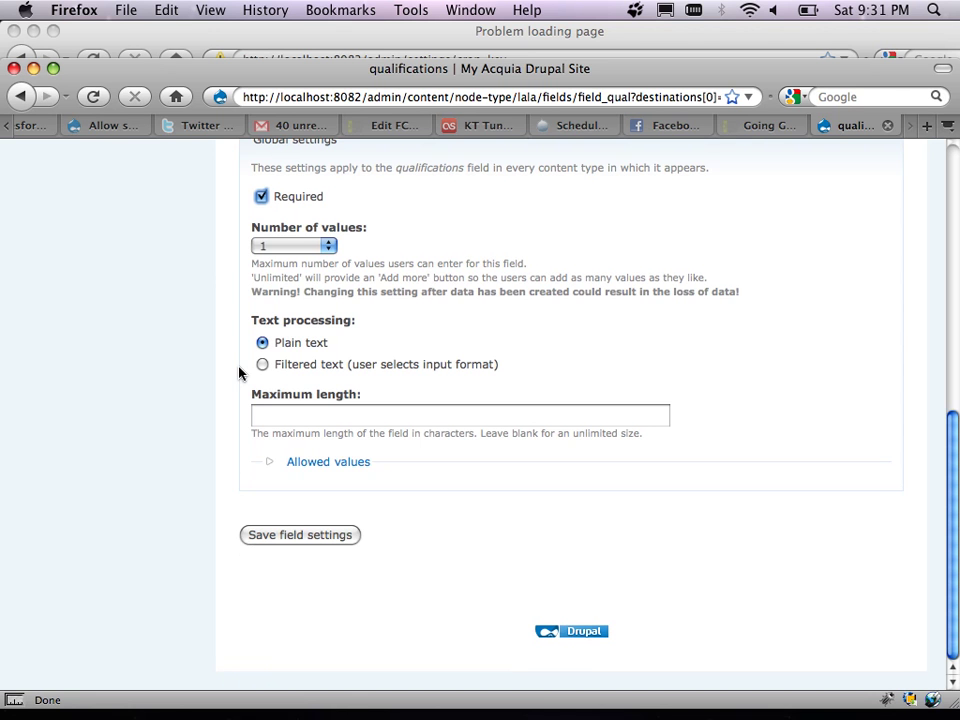
Check the qualifications field's maximum length and allowed values options, then save the field settings.
click(284, 417)
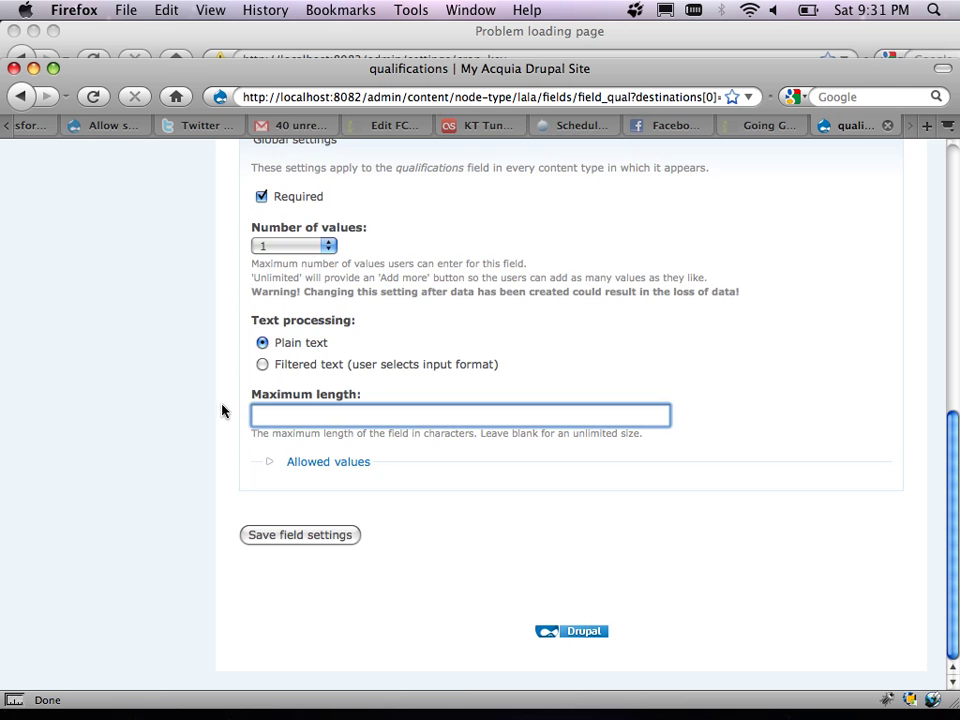
click(305, 462)
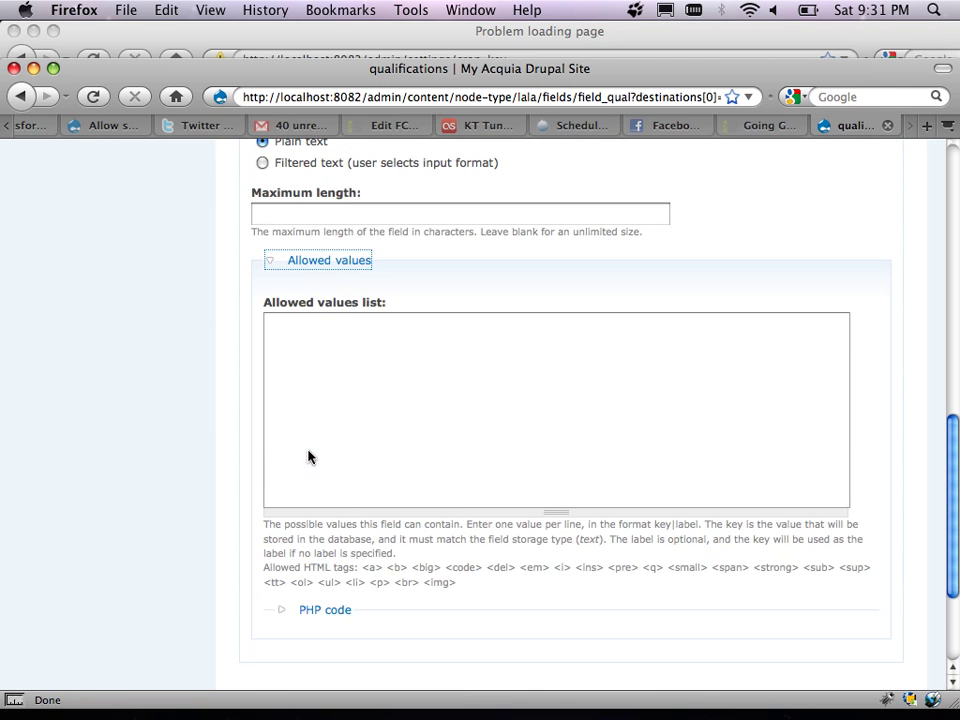
click(329, 263)
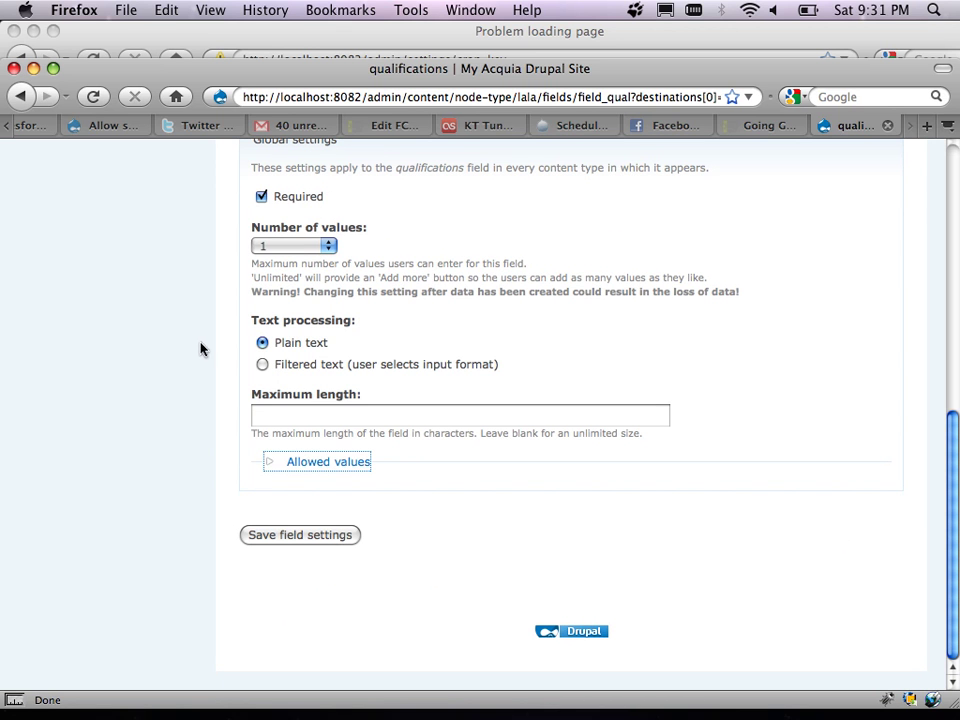
click(276, 537)
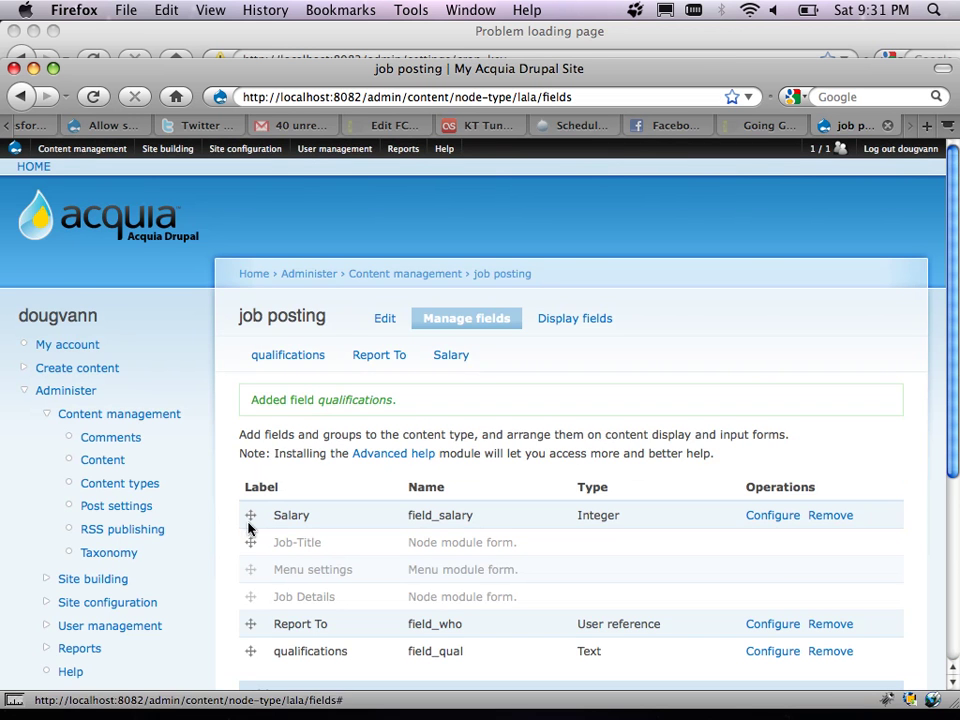
Move the qualifications field directly below Salary in the job posting field list and save the new order.
scroll(231, 510, down, 3)
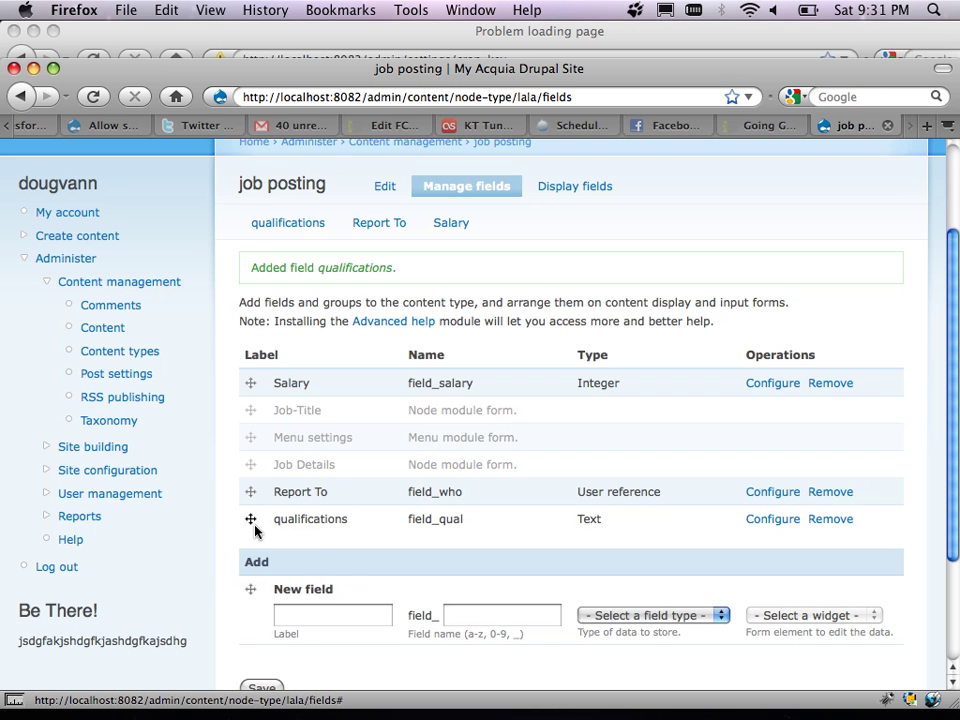
drag(254, 525, 257, 427)
drag(262, 413, 268, 414)
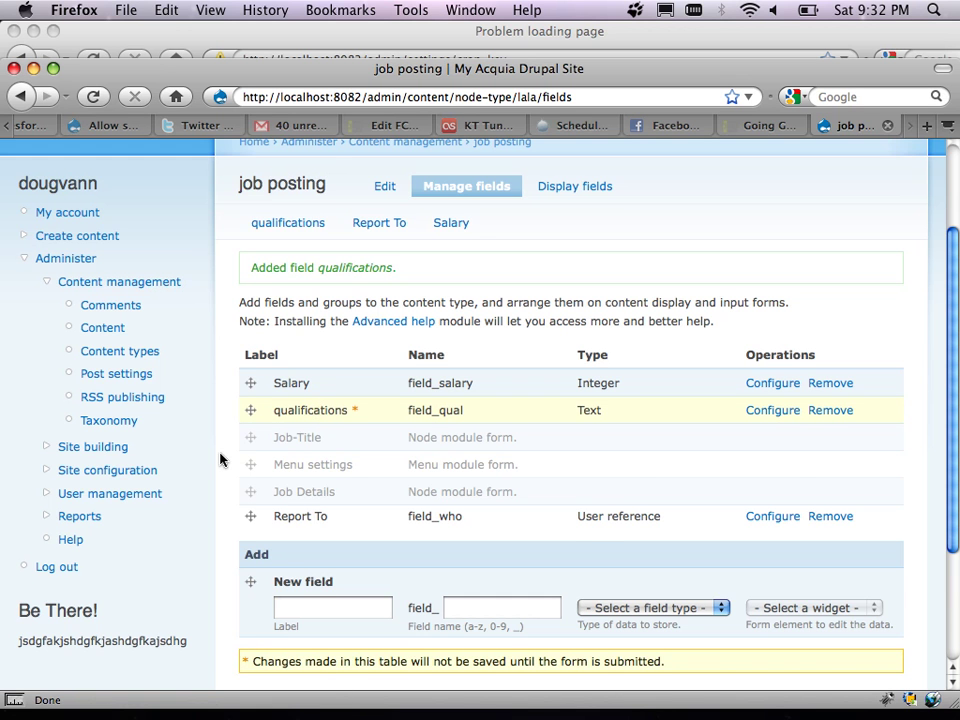
scroll(220, 459, down, 3)
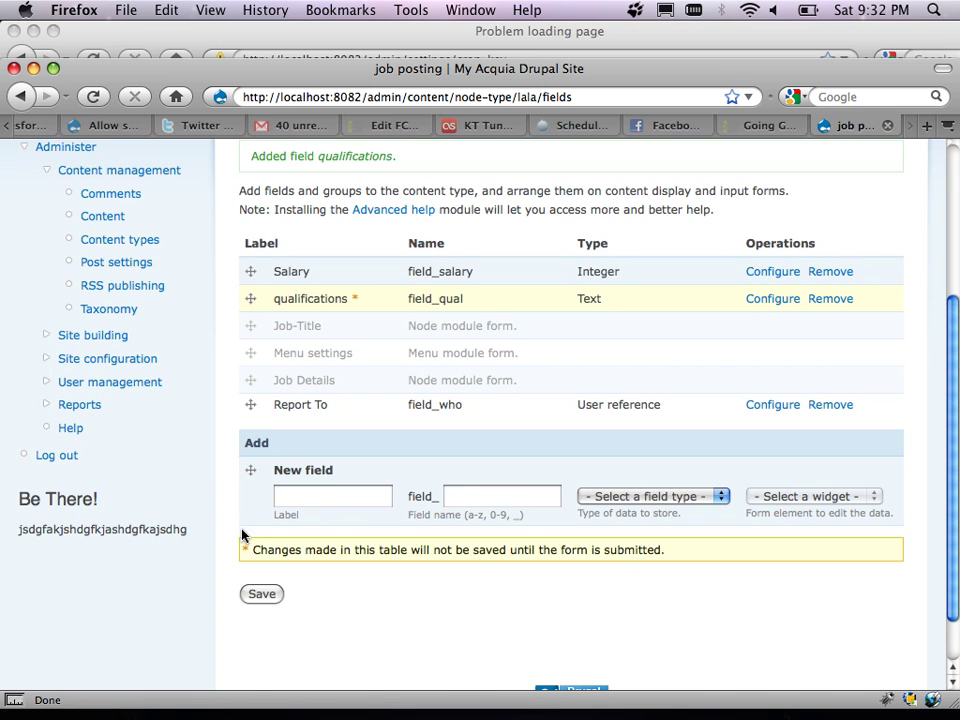
click(264, 596)
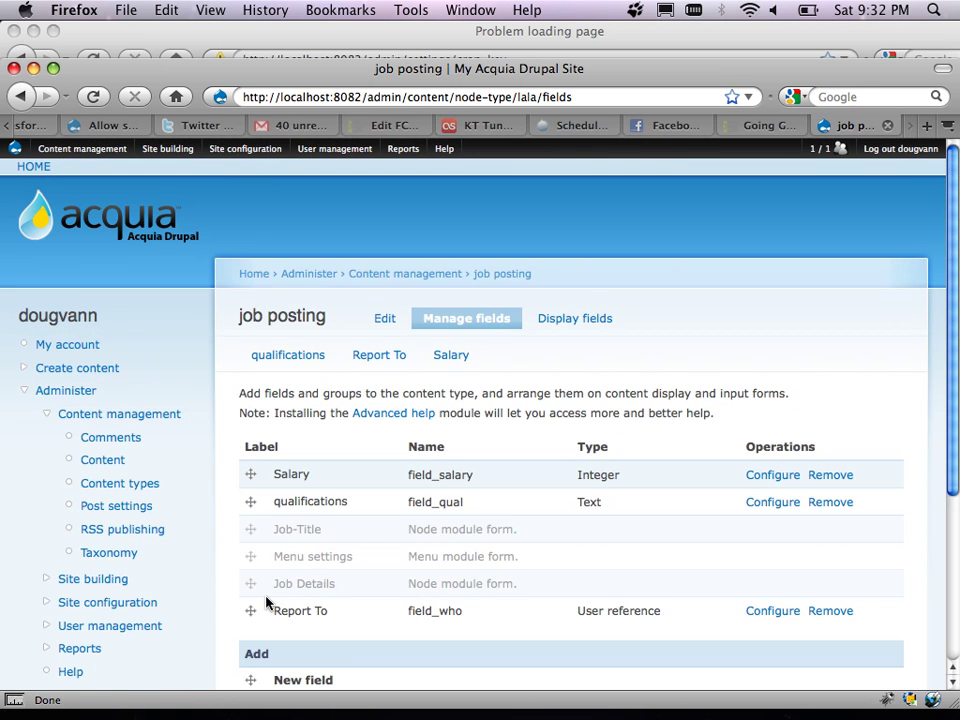
Examine the data types available for a new field and review the job posting's field list.
scroll(266, 602, down, 5)
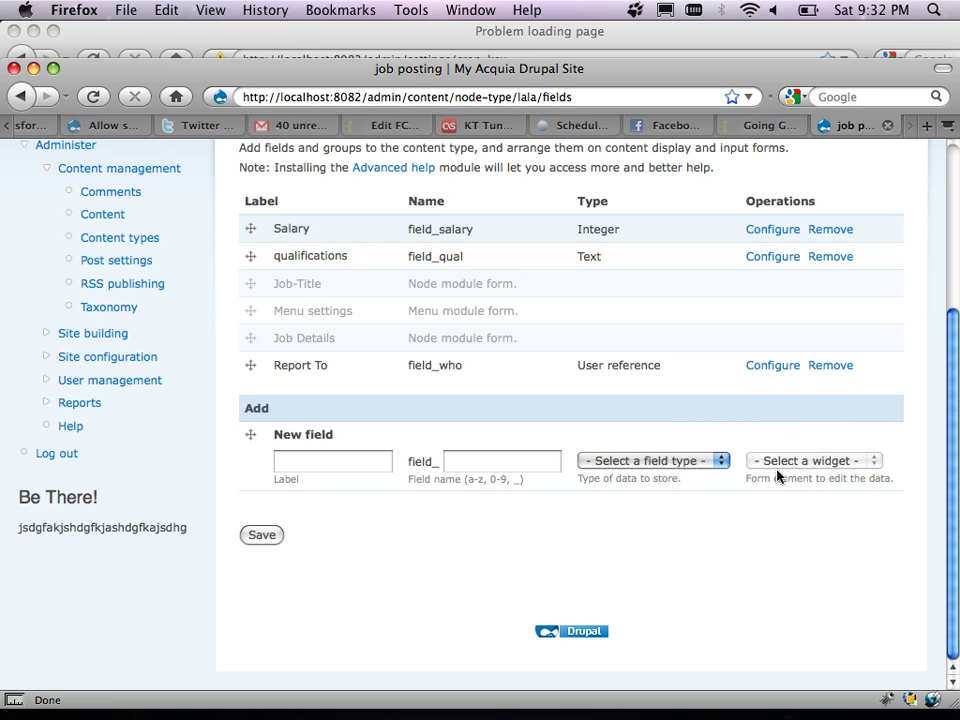
click(721, 461)
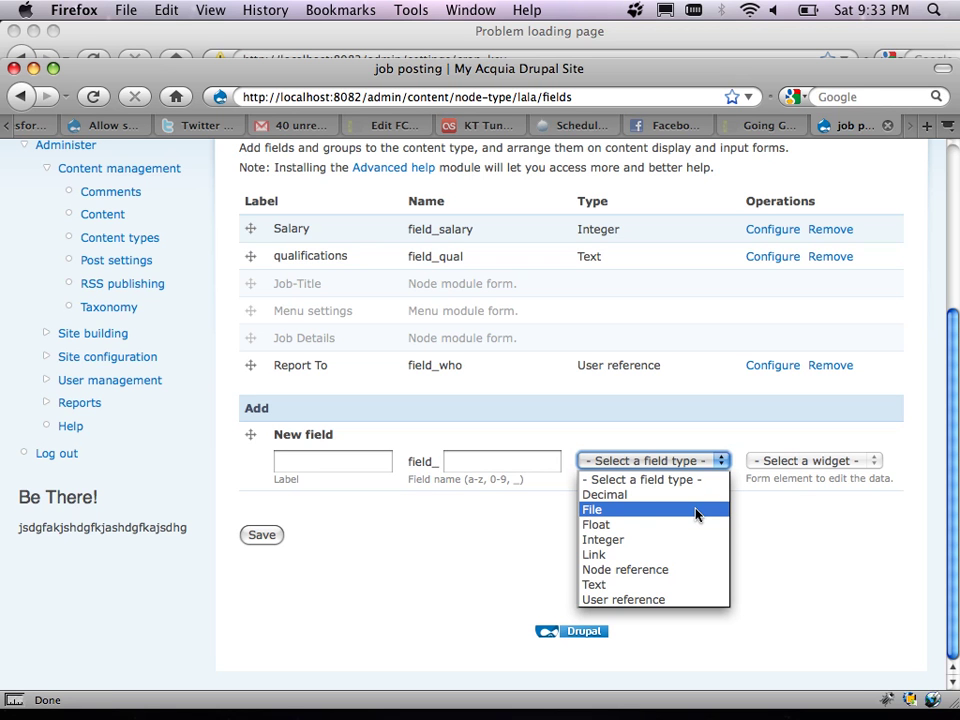
click(880, 476)
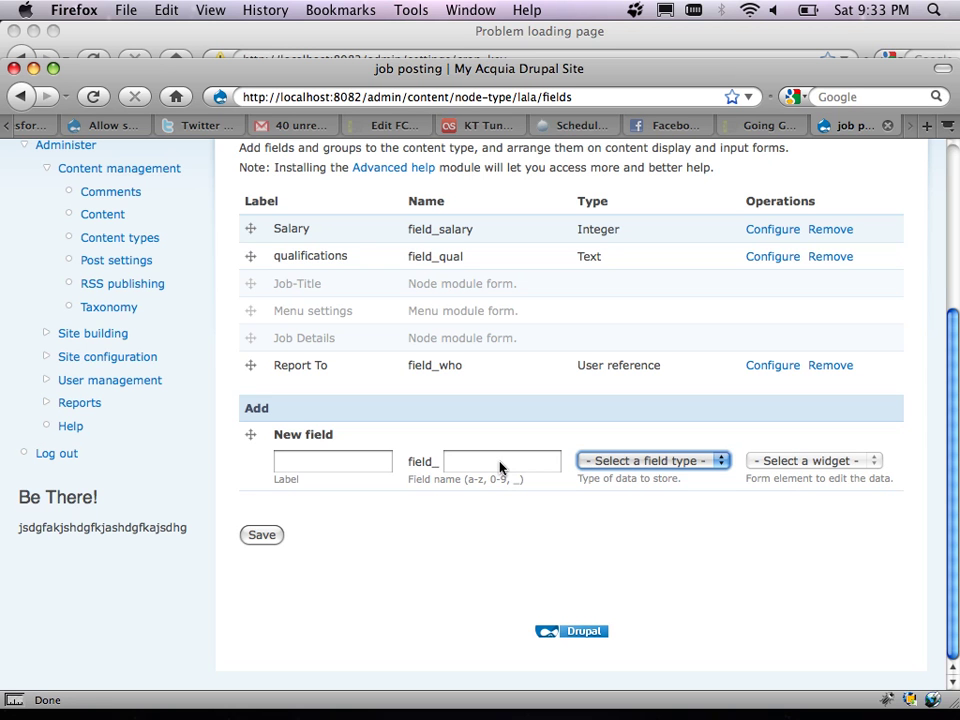
scroll(500, 467, up, 4)
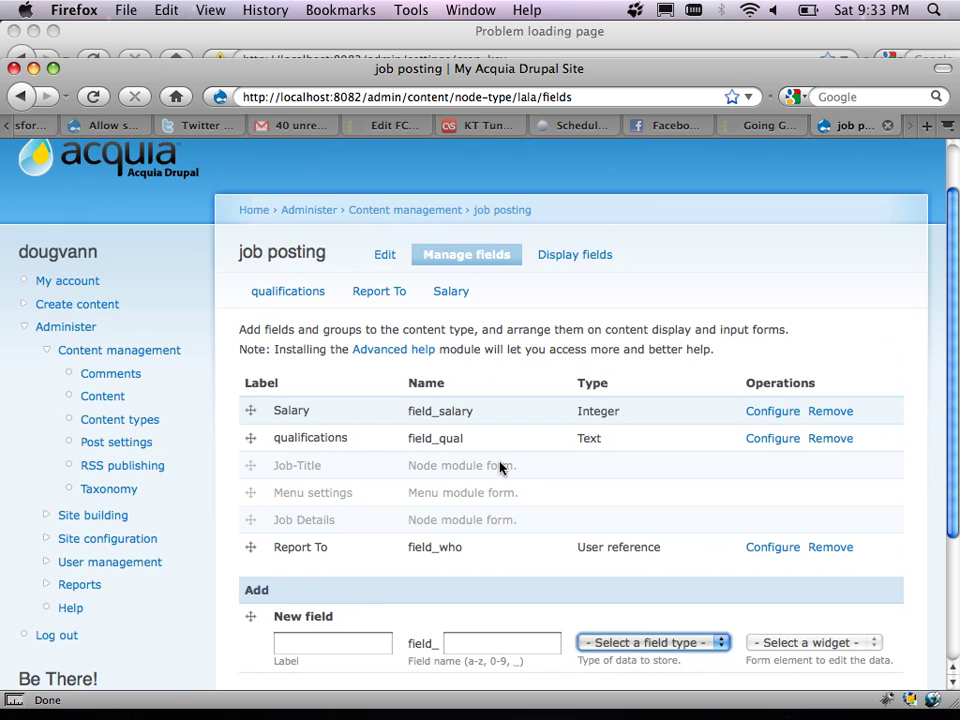
scroll(500, 467, down, 1)
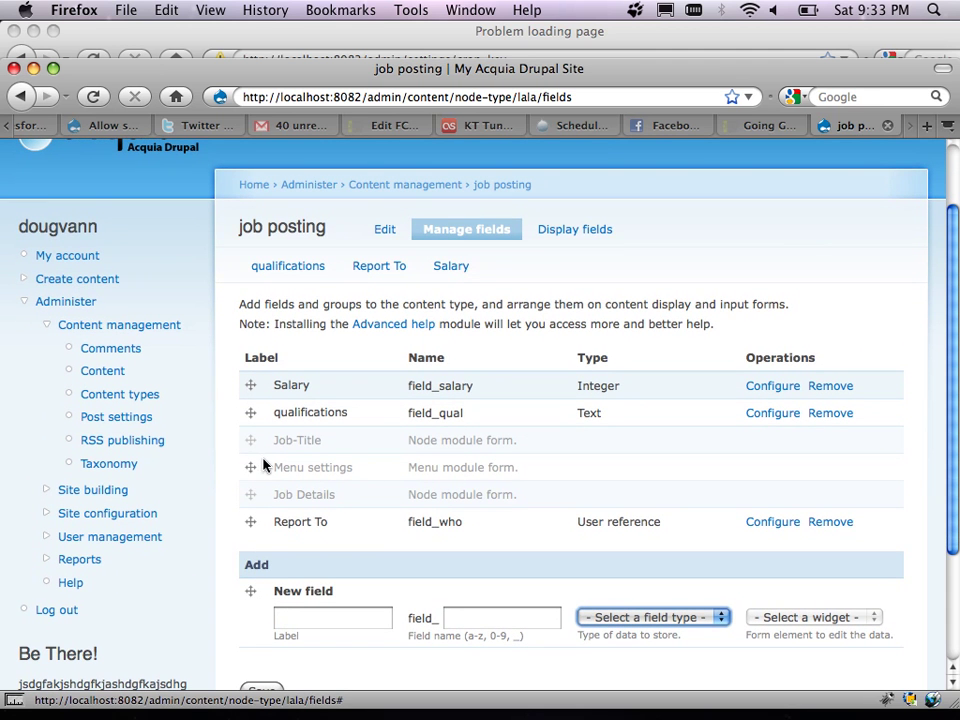
scroll(218, 454, down, 1)
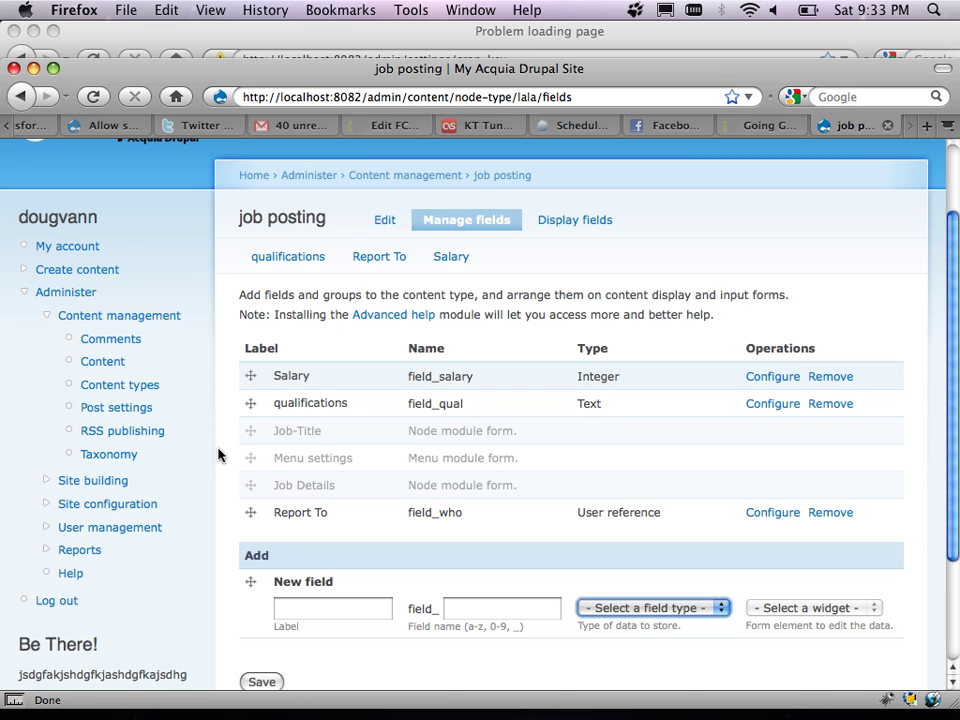
scroll(218, 455, down, 1)
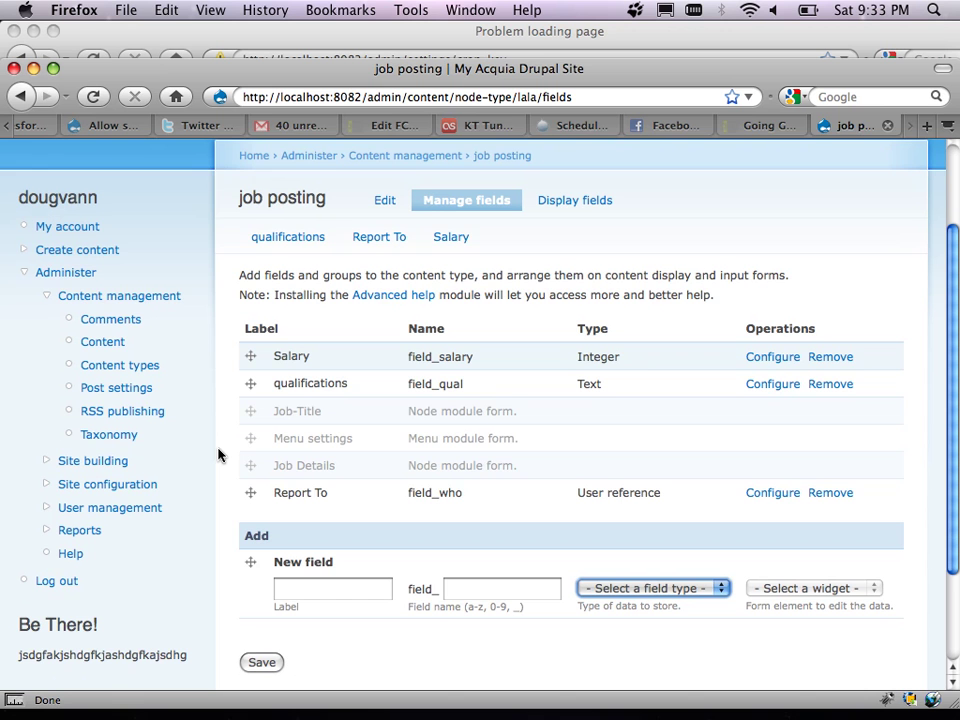
scroll(218, 455, up, 1)
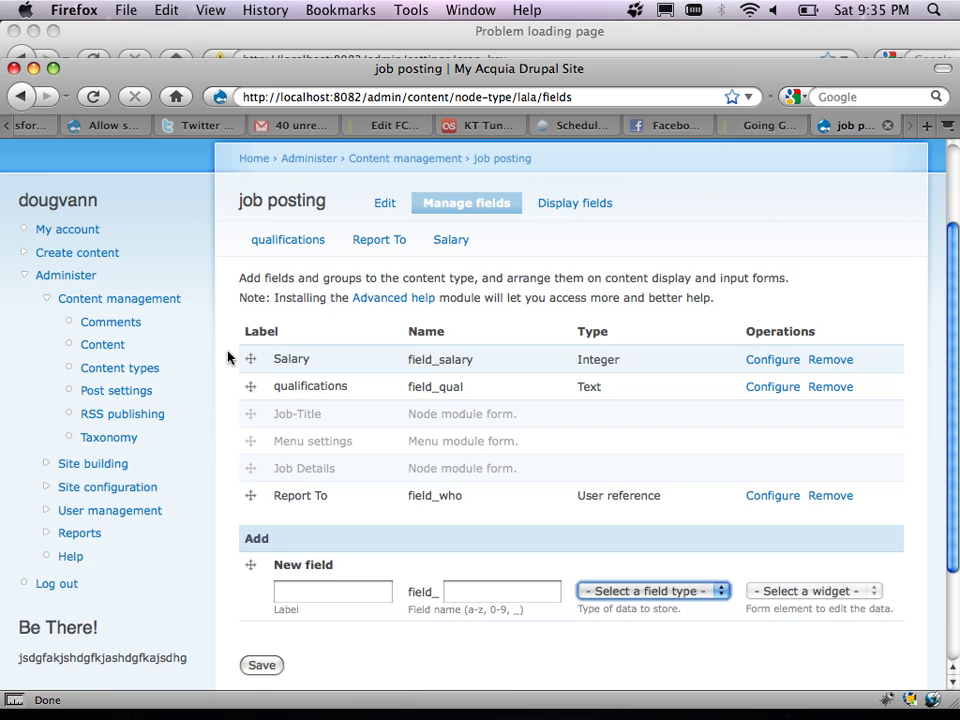
scroll(228, 357, down, 2)
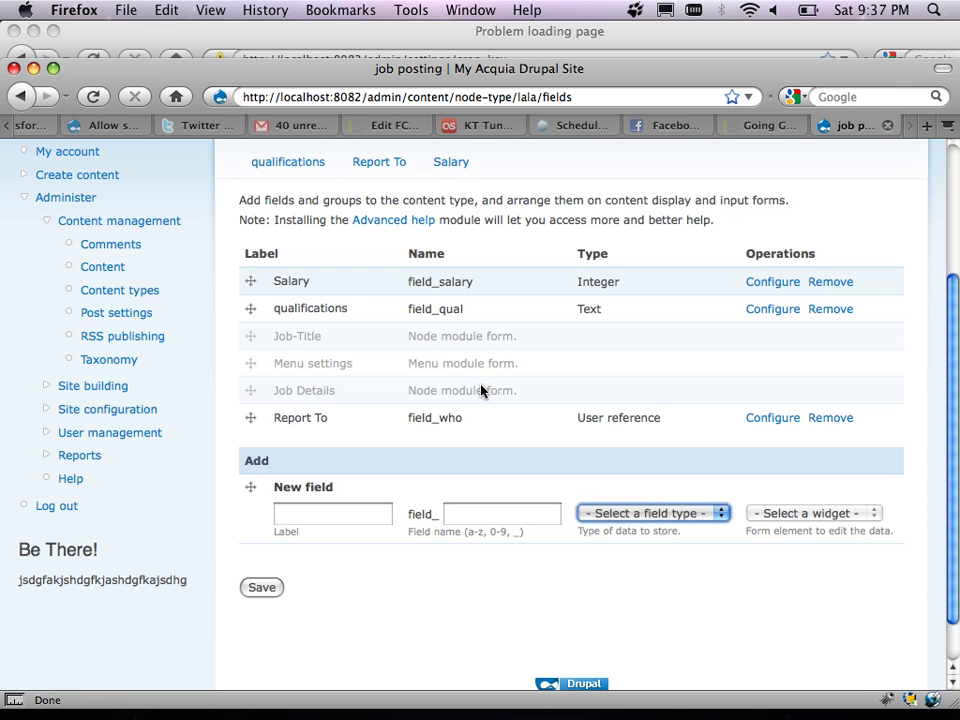
Open the job posting's display field settings and review the label, teaser and full node options.
scroll(489, 332, up, 5)
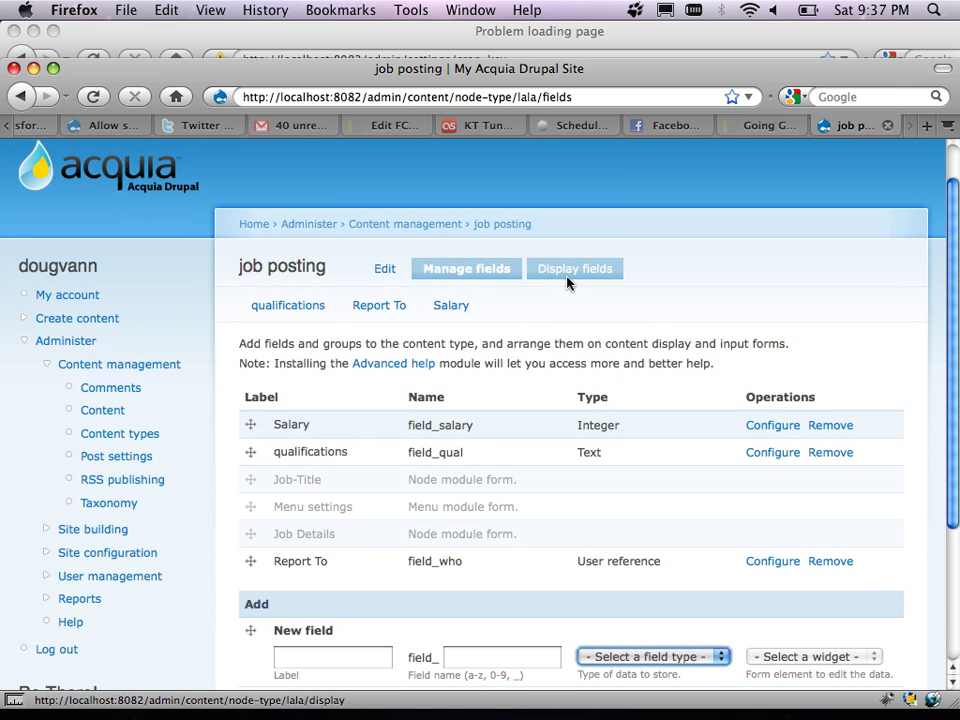
click(567, 270)
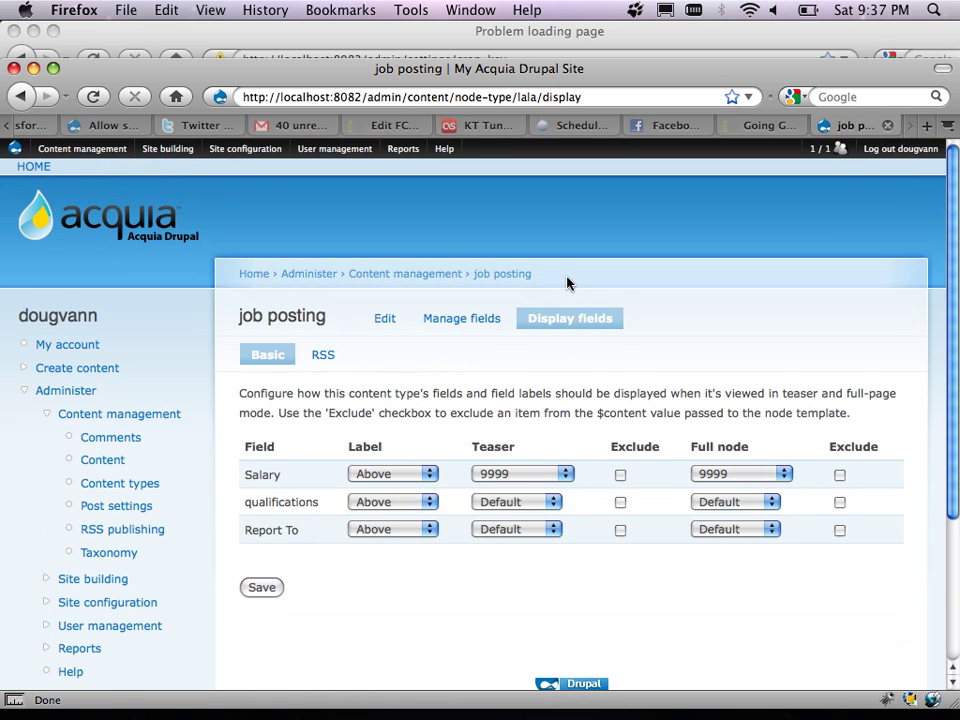
scroll(514, 364, down, 3)
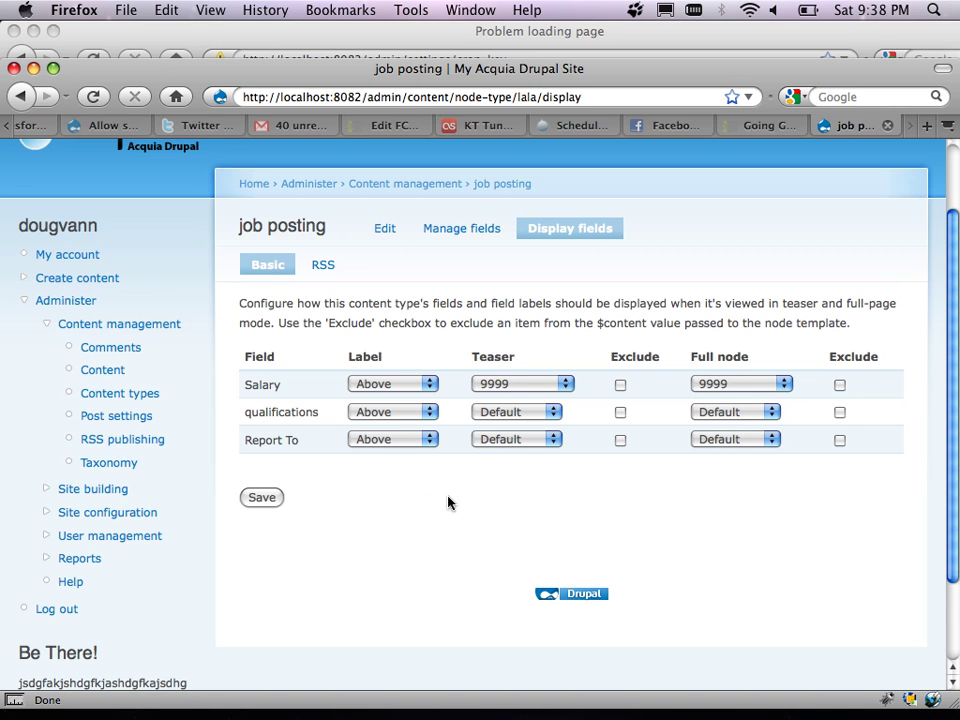
scroll(456, 507, down, 1)
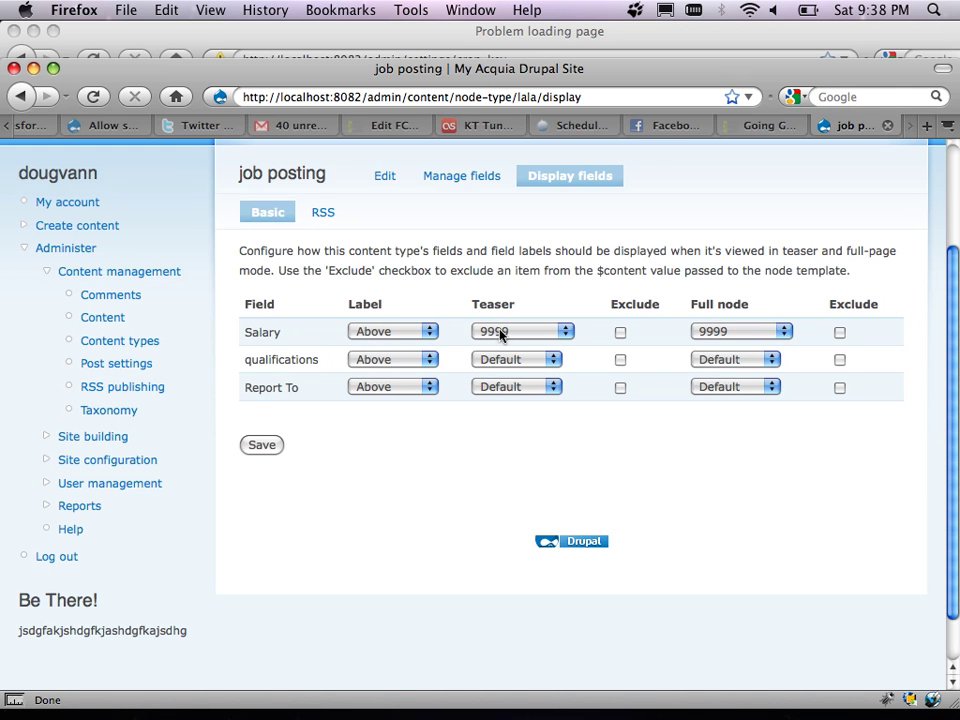
Set the Salary label to <Hidden>, keep the qualifications label Above, and set the Report To label to Inline.
click(429, 332)
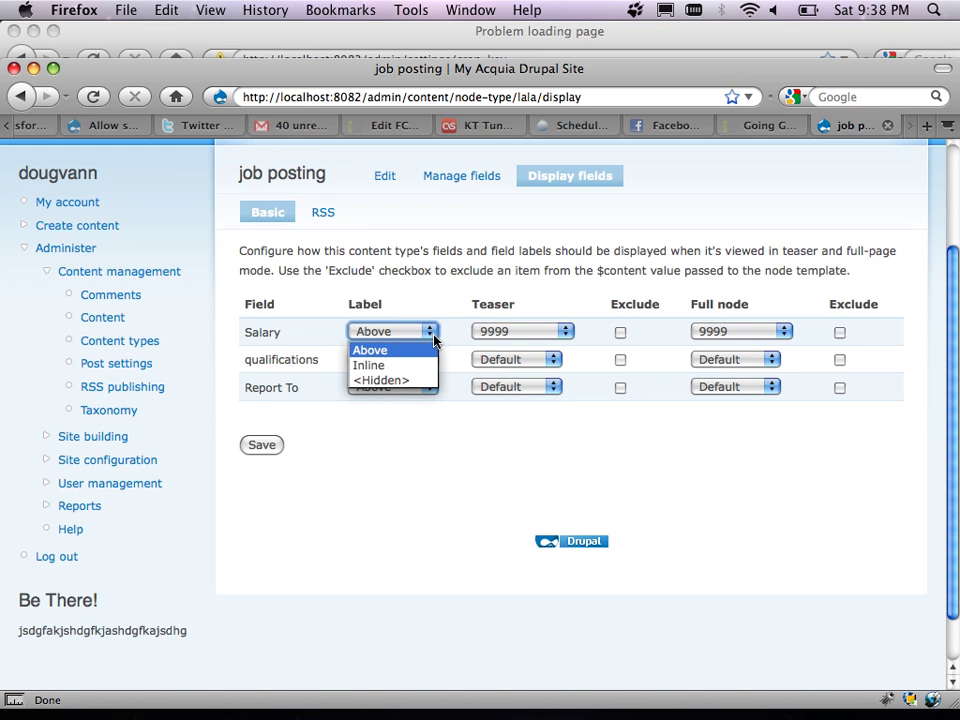
click(411, 381)
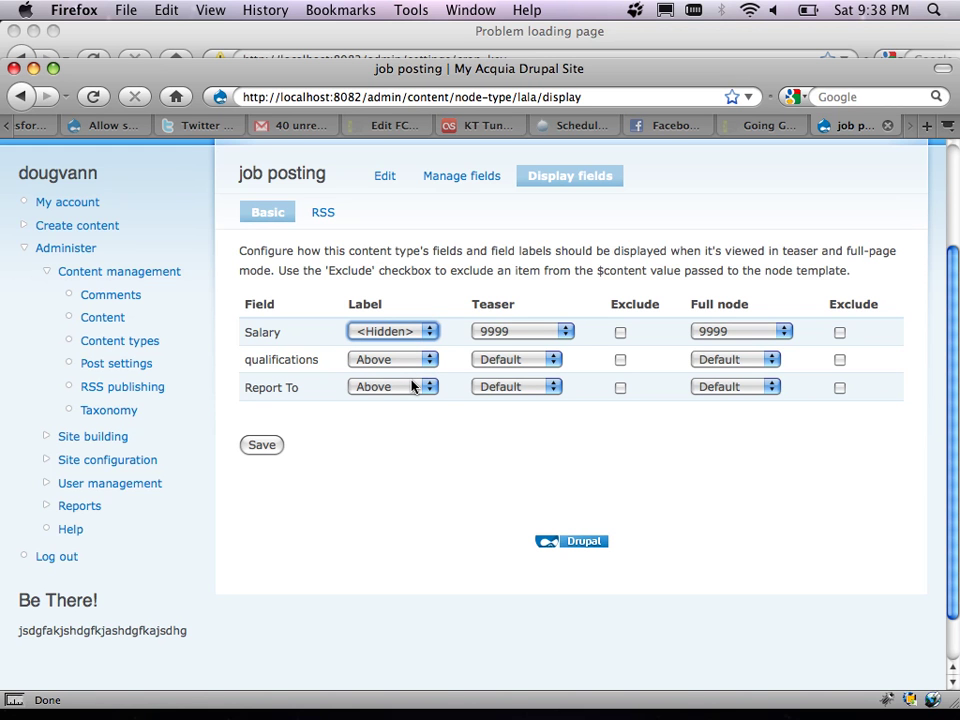
click(434, 362)
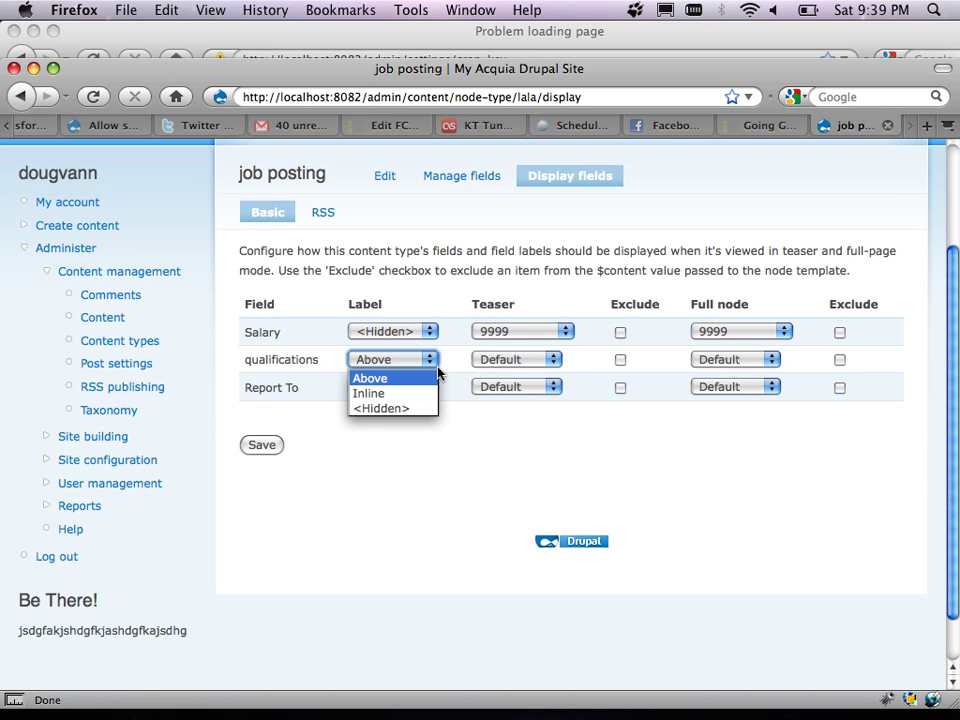
click(435, 378)
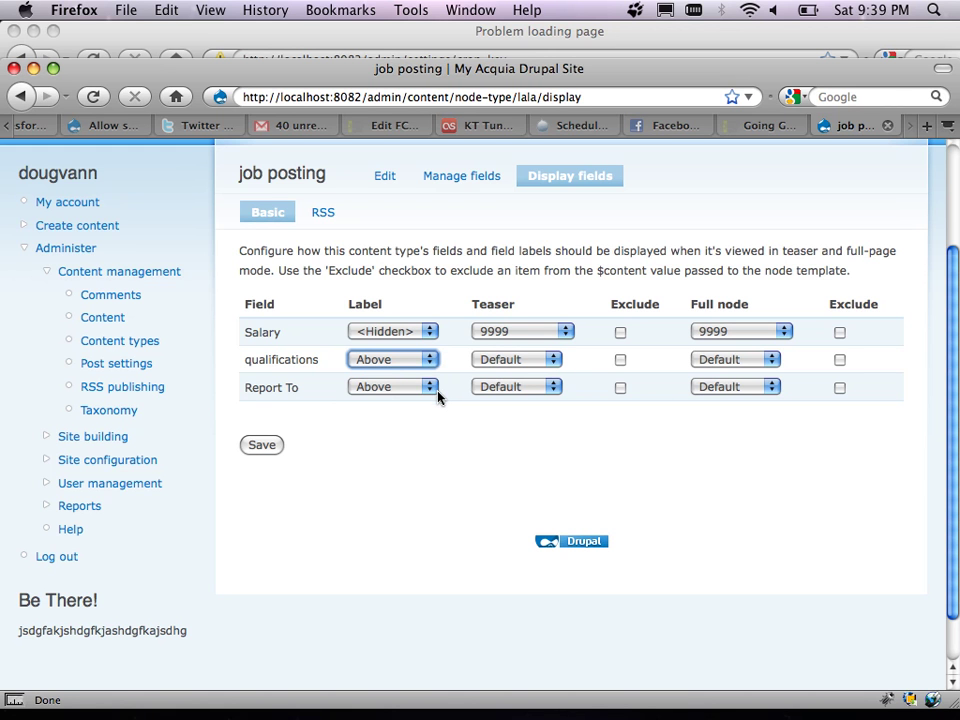
click(434, 388)
click(391, 421)
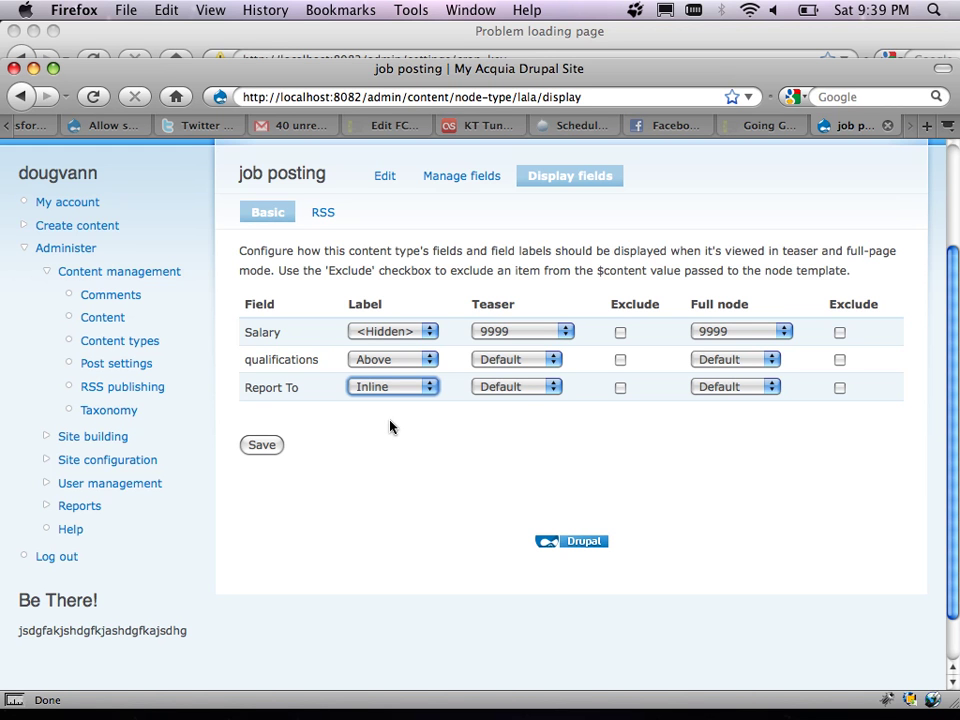
Exclude qualifications from the teaser, and format Salary as 9 999 in the teaser and 9,999 in the full node.
click(621, 360)
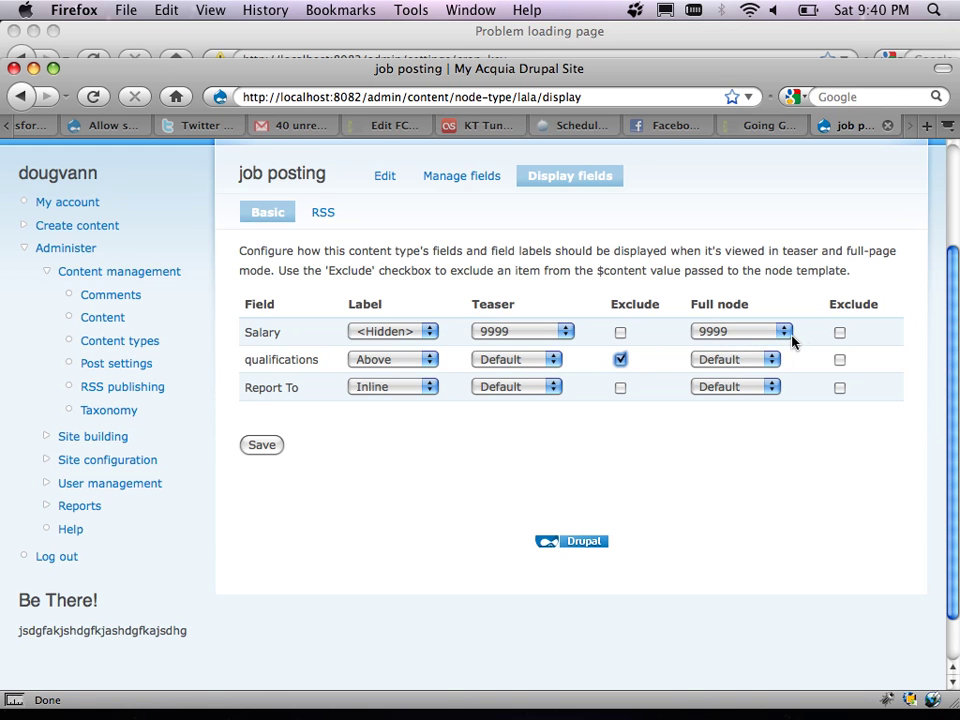
click(567, 332)
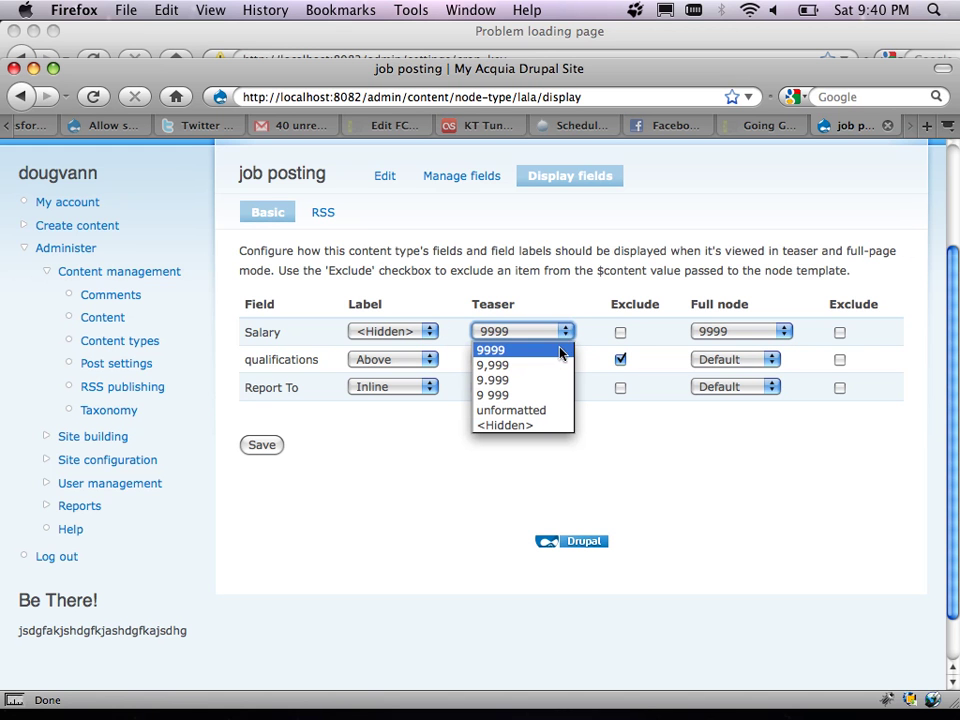
click(527, 398)
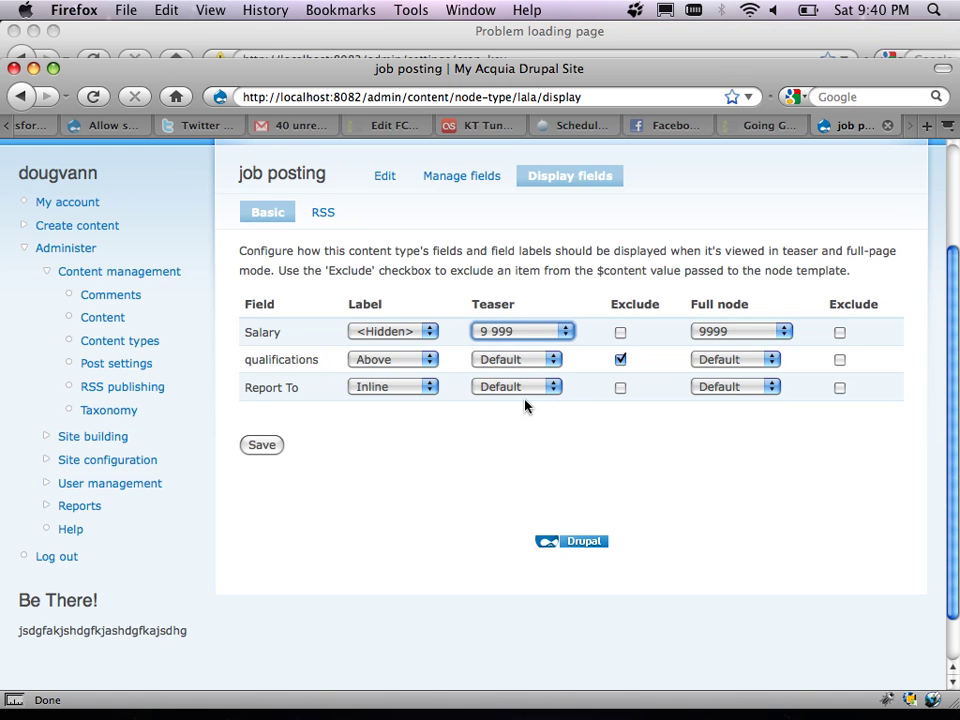
click(786, 334)
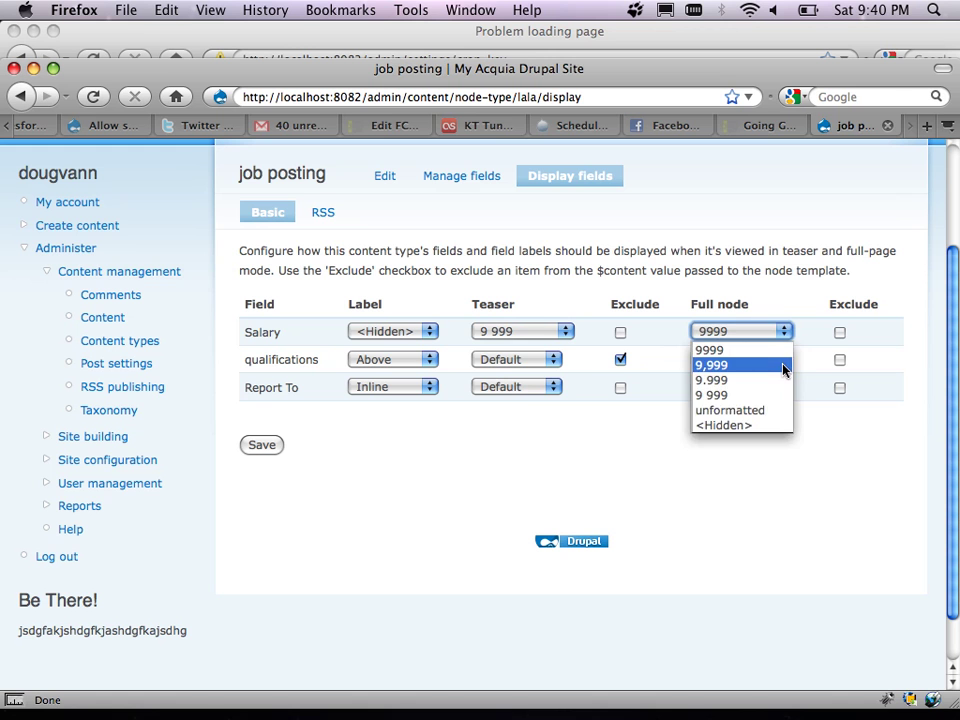
click(728, 366)
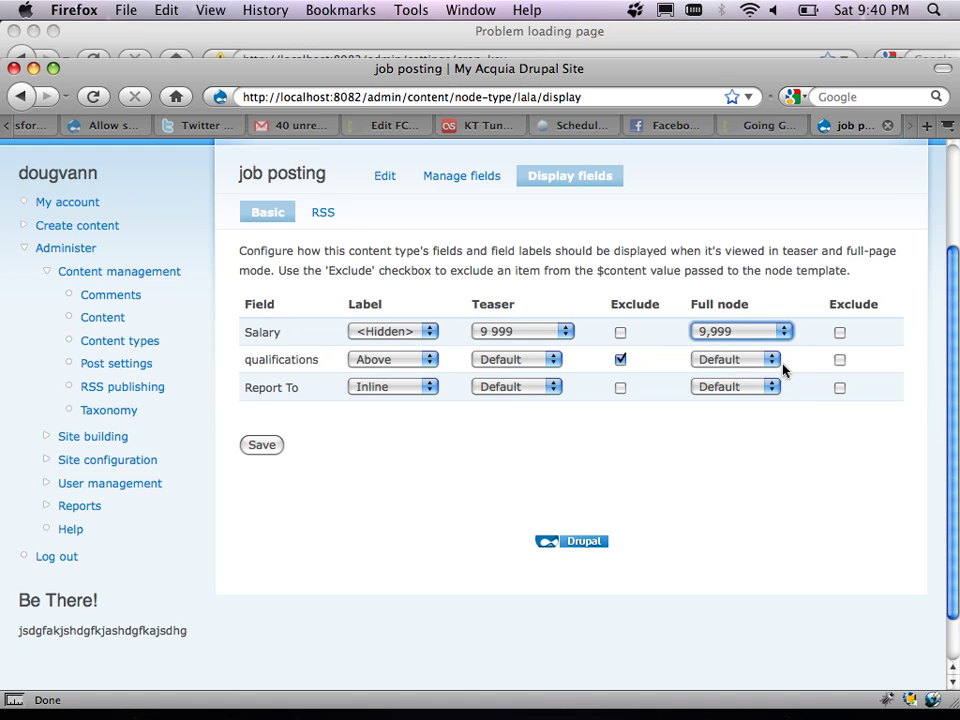
Set the qualifications teaser format to Plain text, keep Report To's teaser at Default, and save the display settings.
click(559, 366)
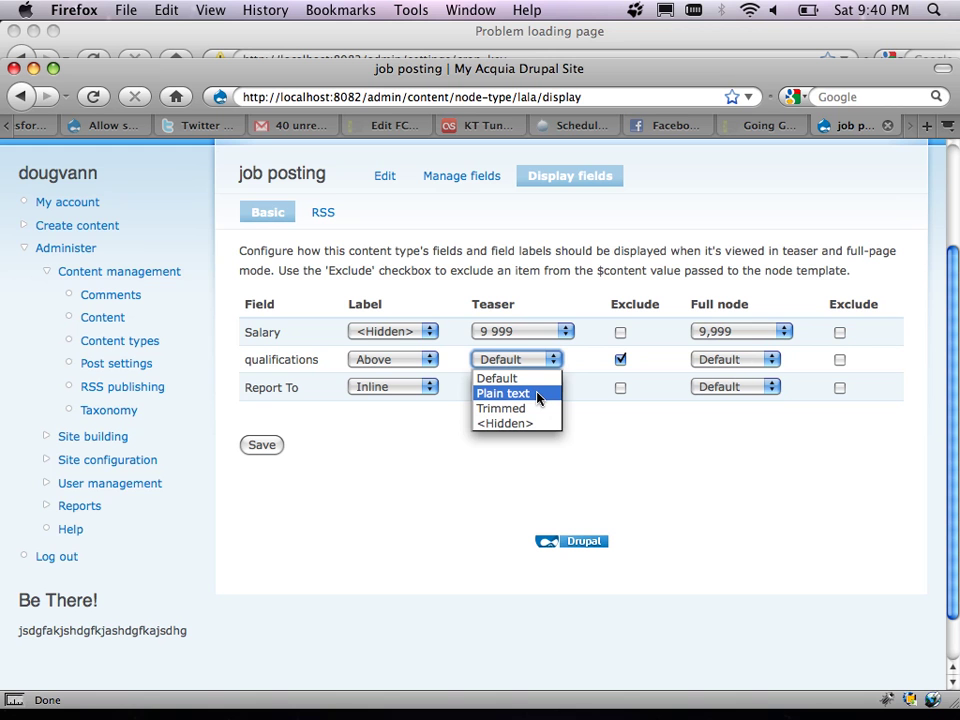
click(538, 396)
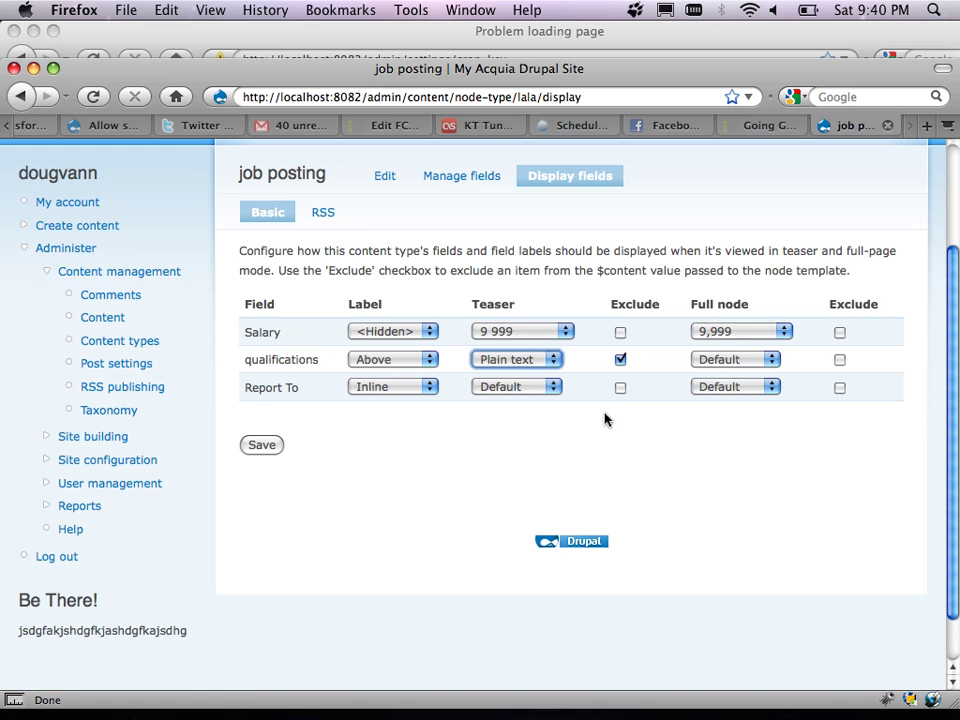
click(553, 387)
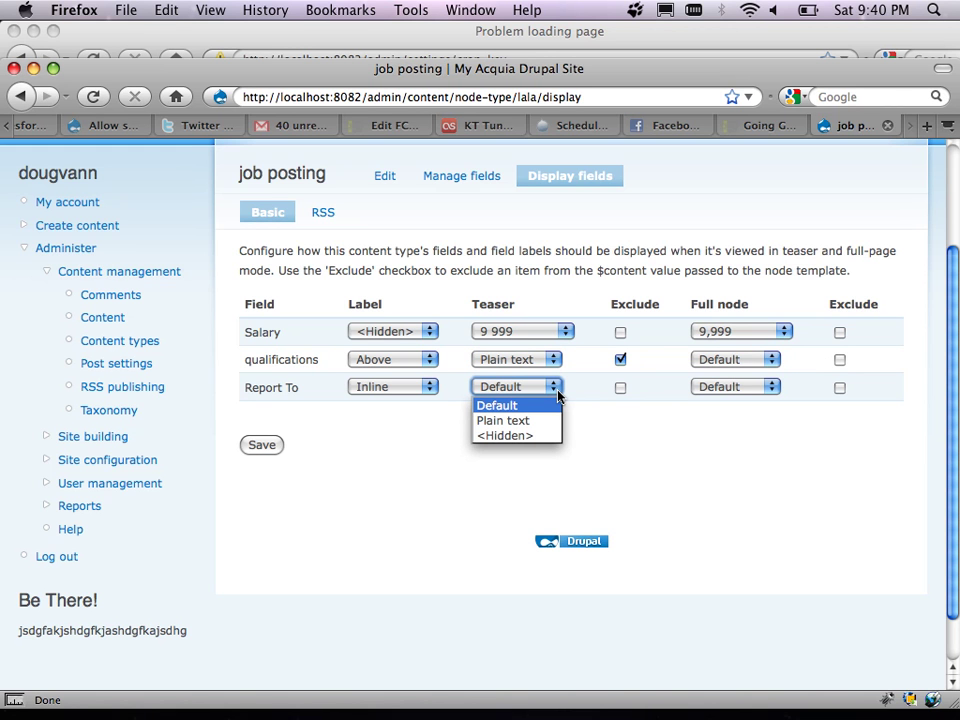
click(556, 391)
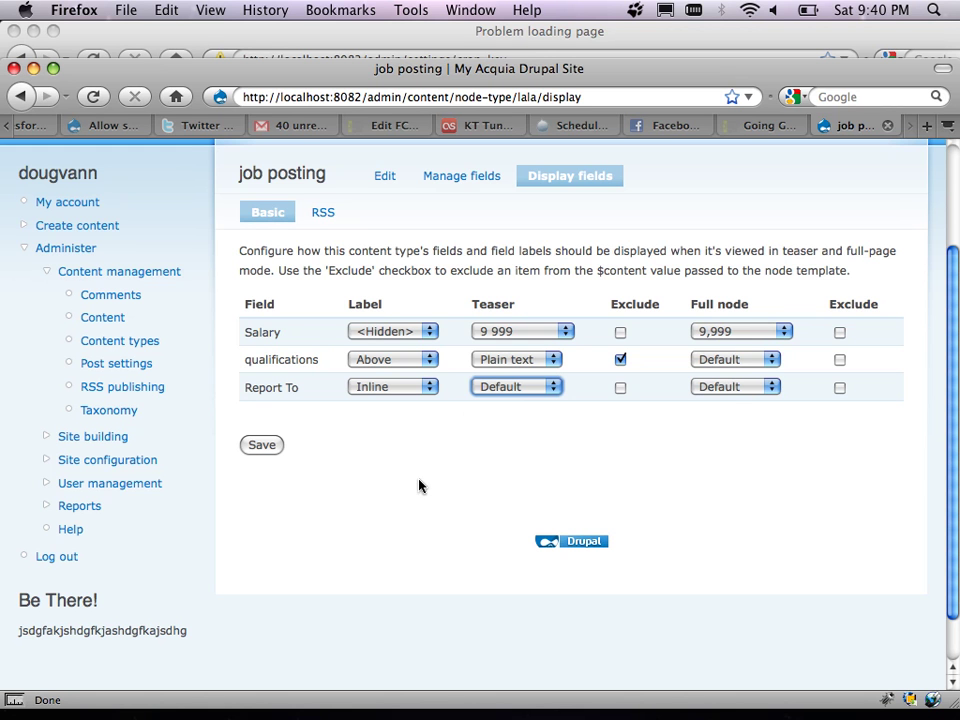
click(262, 447)
click(264, 447)
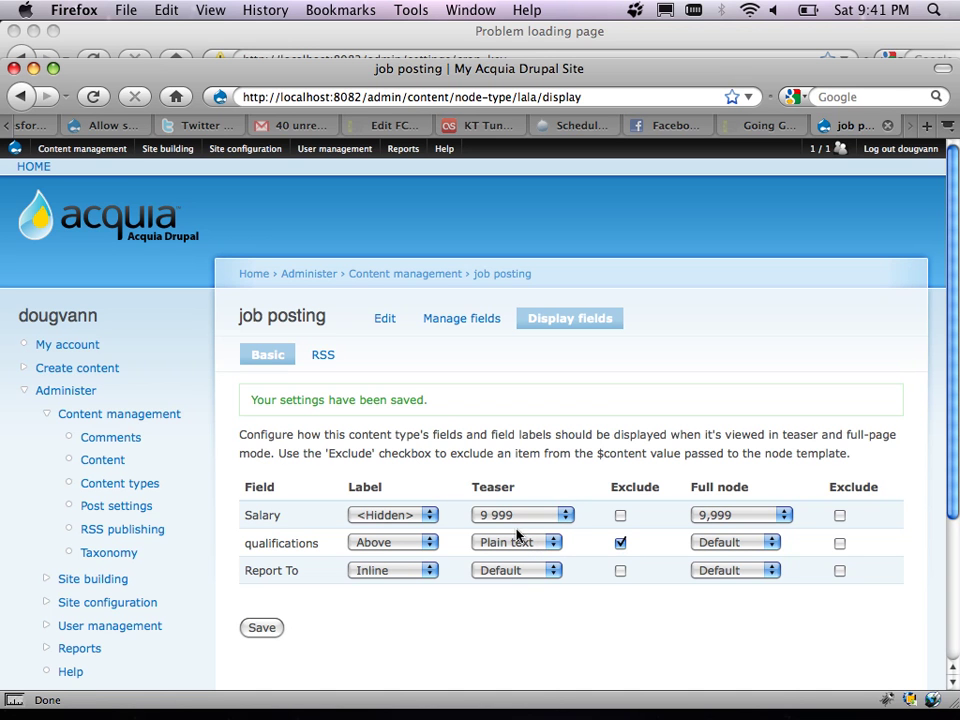
click(265, 632)
click(261, 629)
Return to the content types list and open the field management page of the Page content type.
click(128, 488)
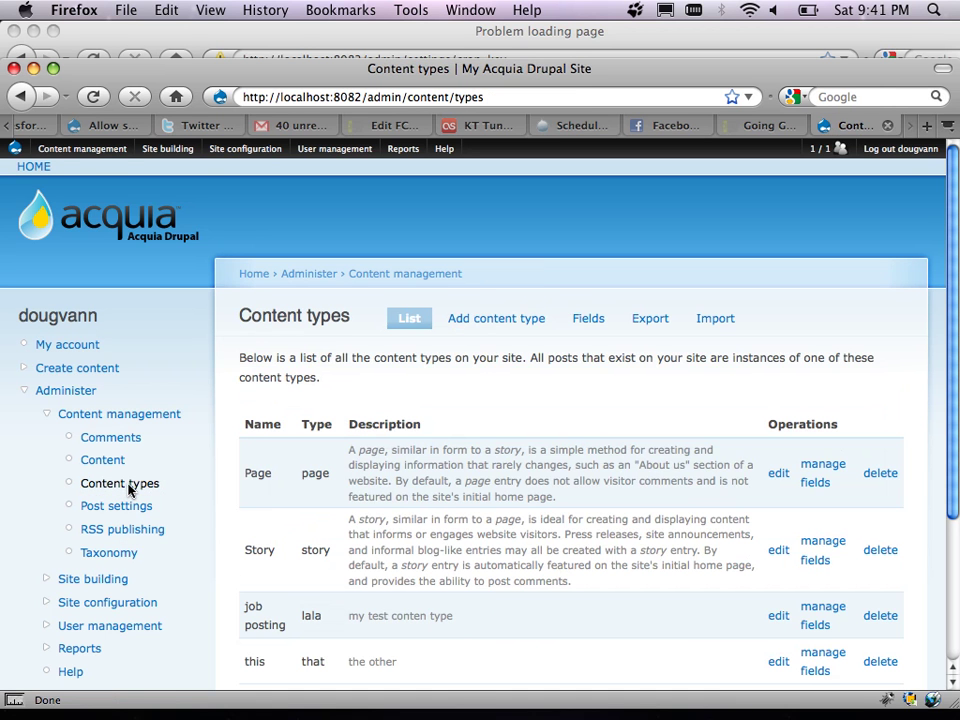
mouse_move(97, 158)
scroll(225, 416, down, 3)
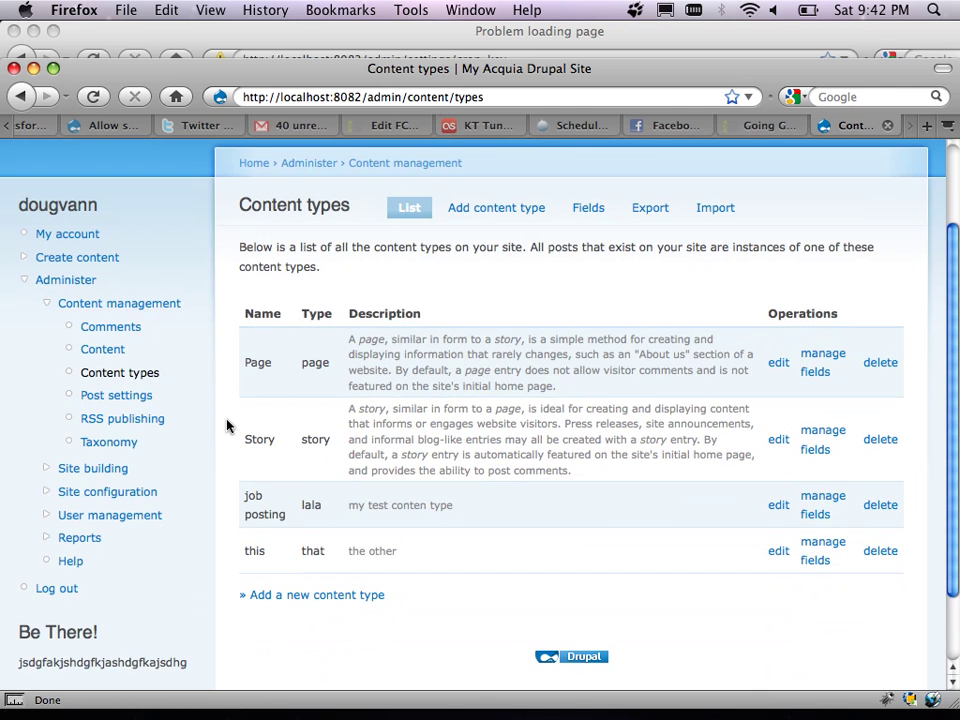
scroll(227, 425, down, 1)
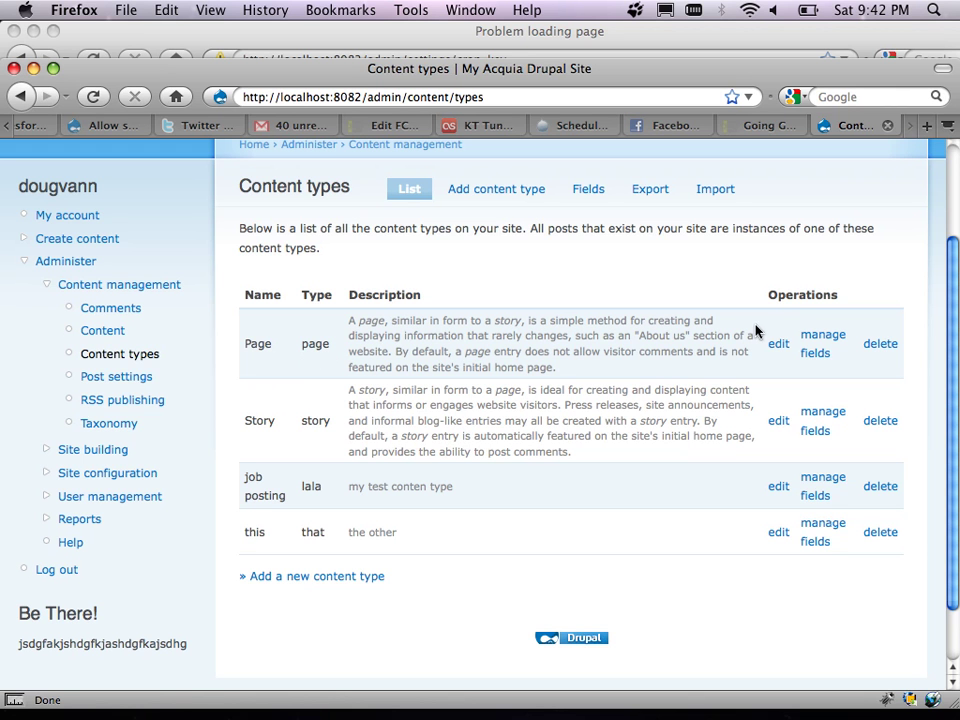
click(822, 340)
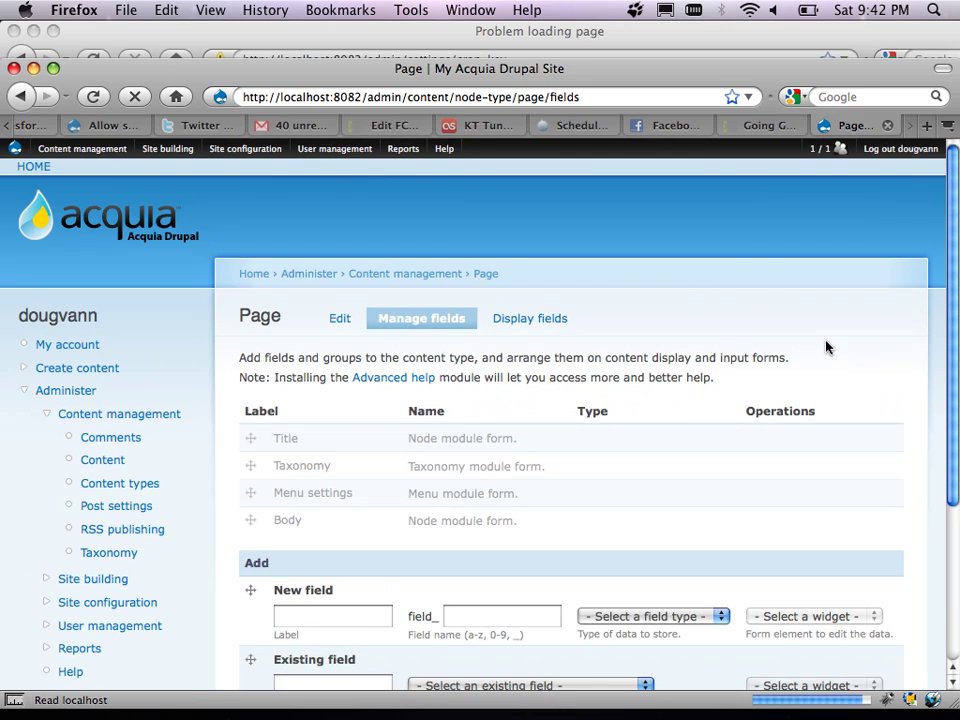
scroll(270, 437, down, 5)
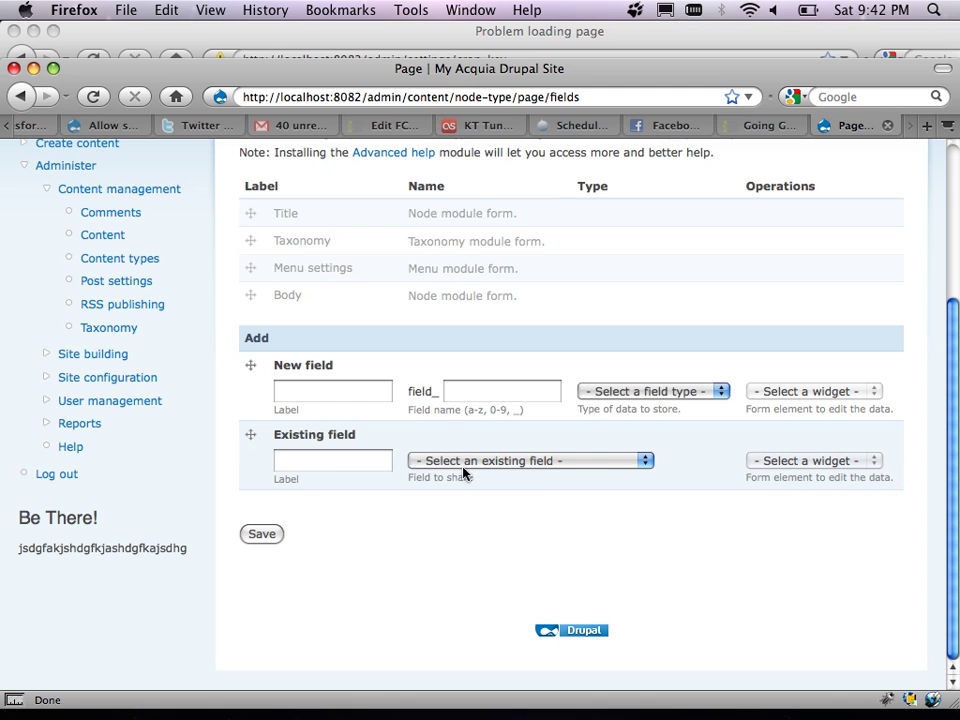
Add the existing Salary field to the Page content type with the Select list widget and save it.
click(648, 462)
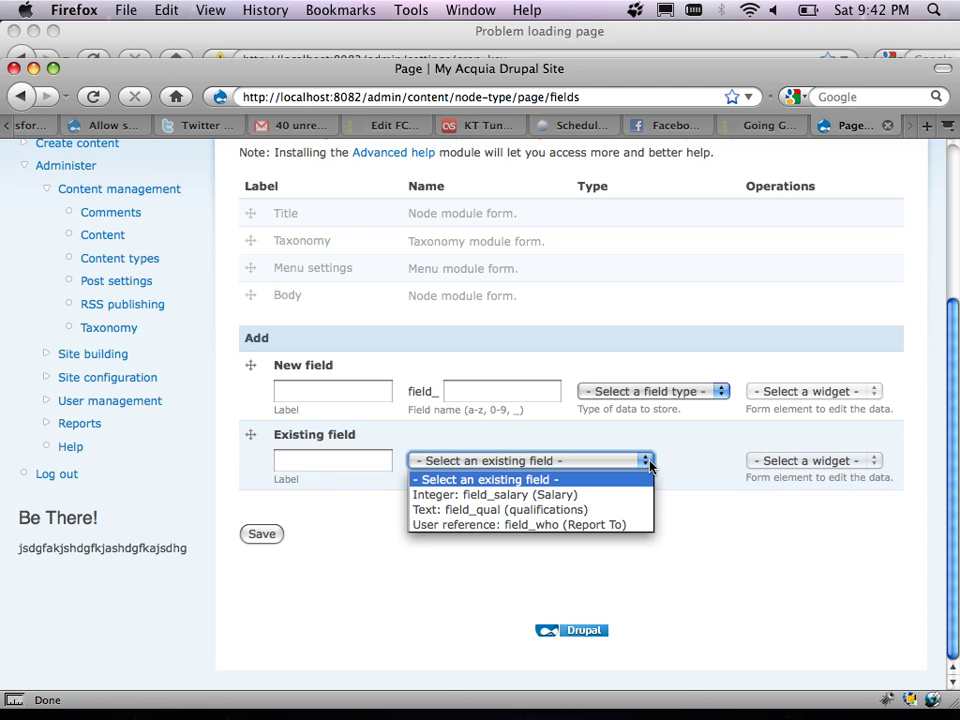
click(551, 495)
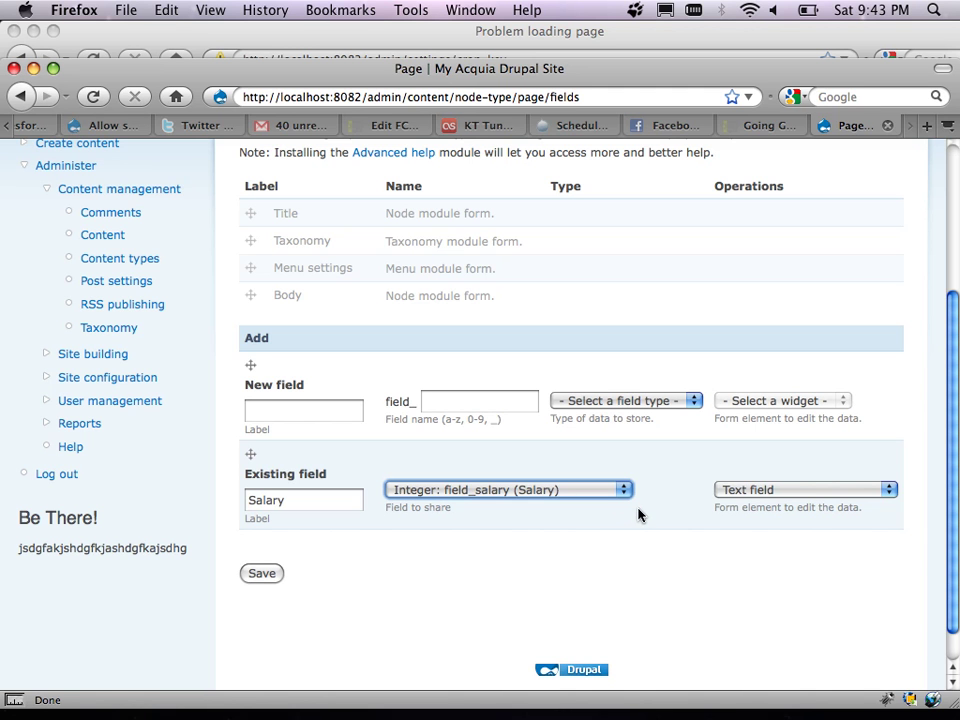
click(893, 500)
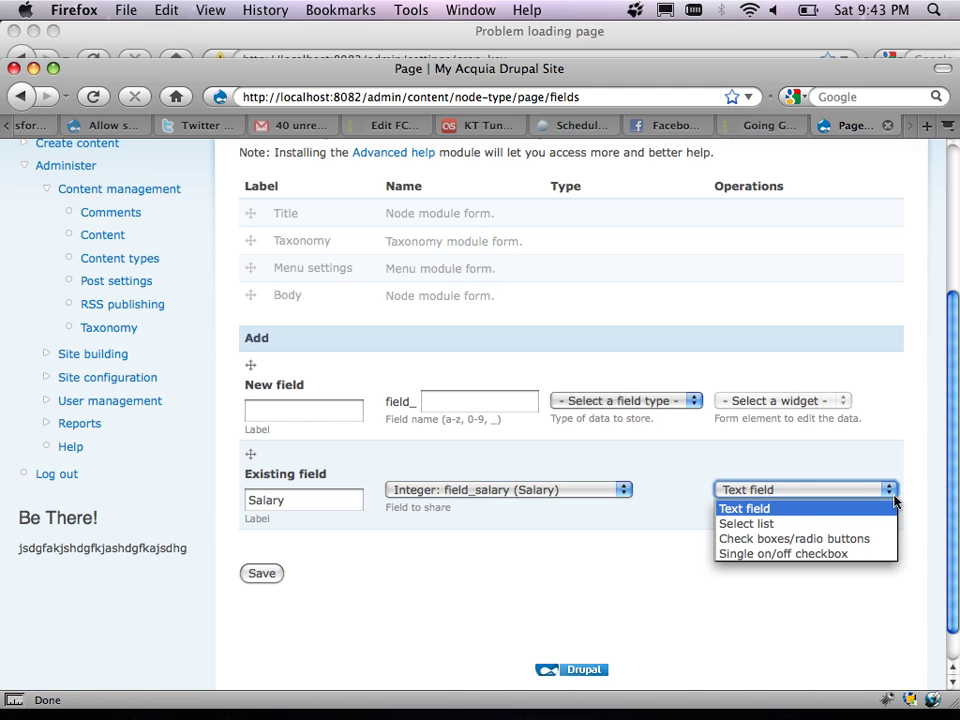
click(865, 525)
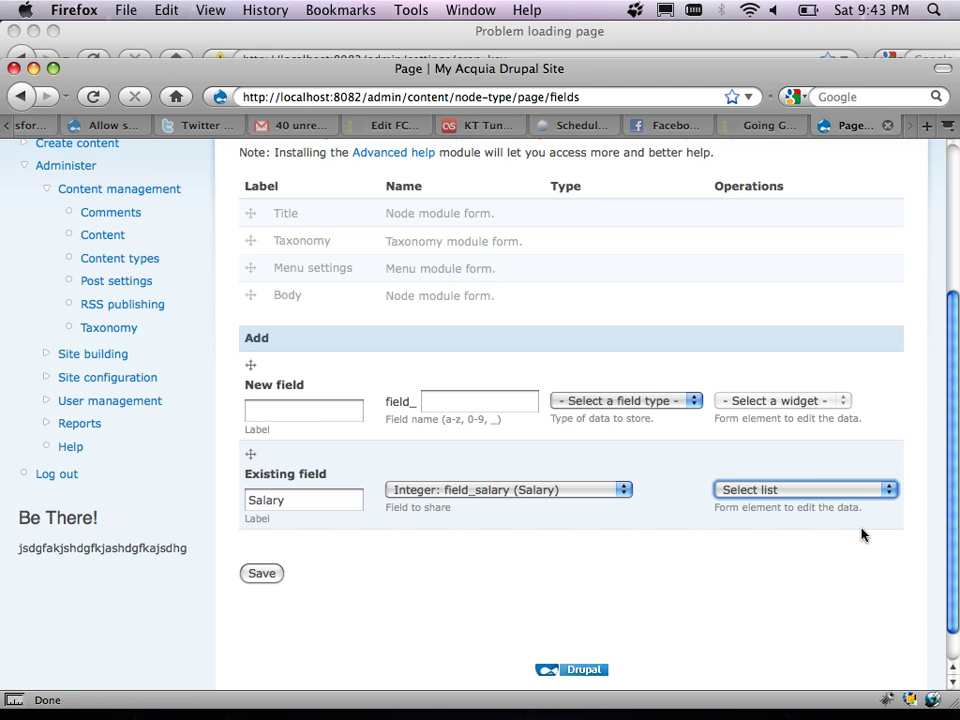
click(262, 573)
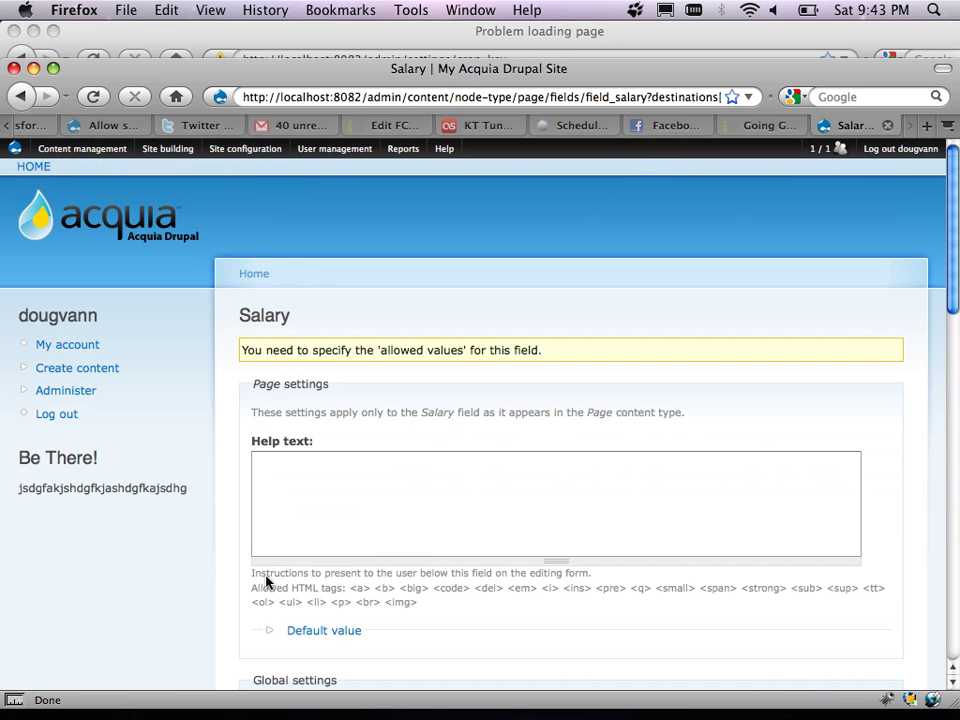
Make the Salary field optional, allow 2 values for it in the global settings, and save the field settings.
scroll(300, 531, down, 3)
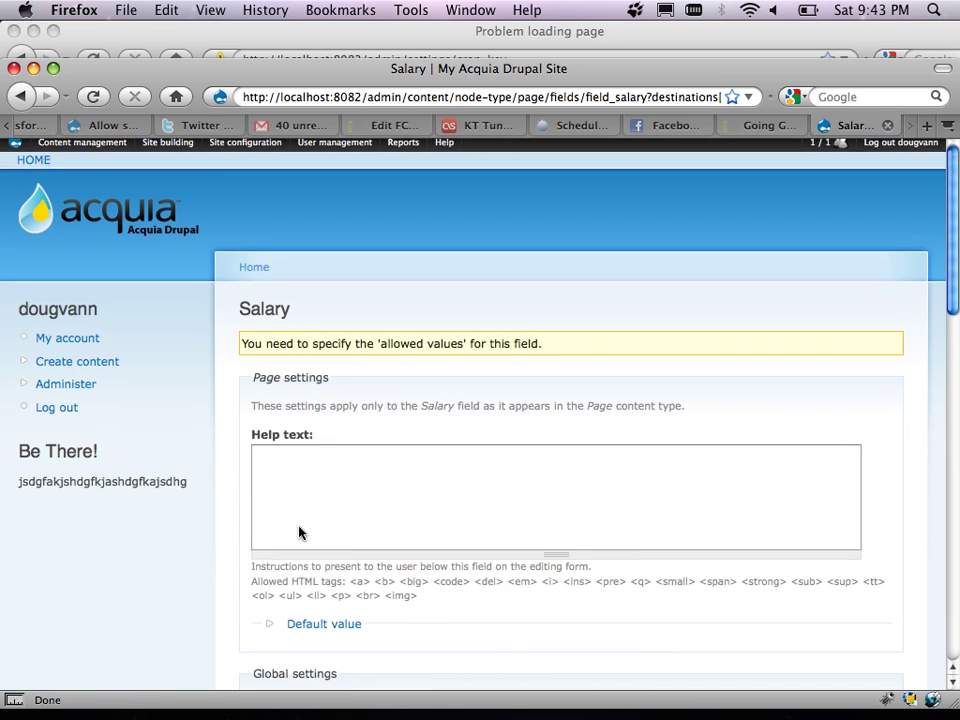
scroll(206, 551, down, 6)
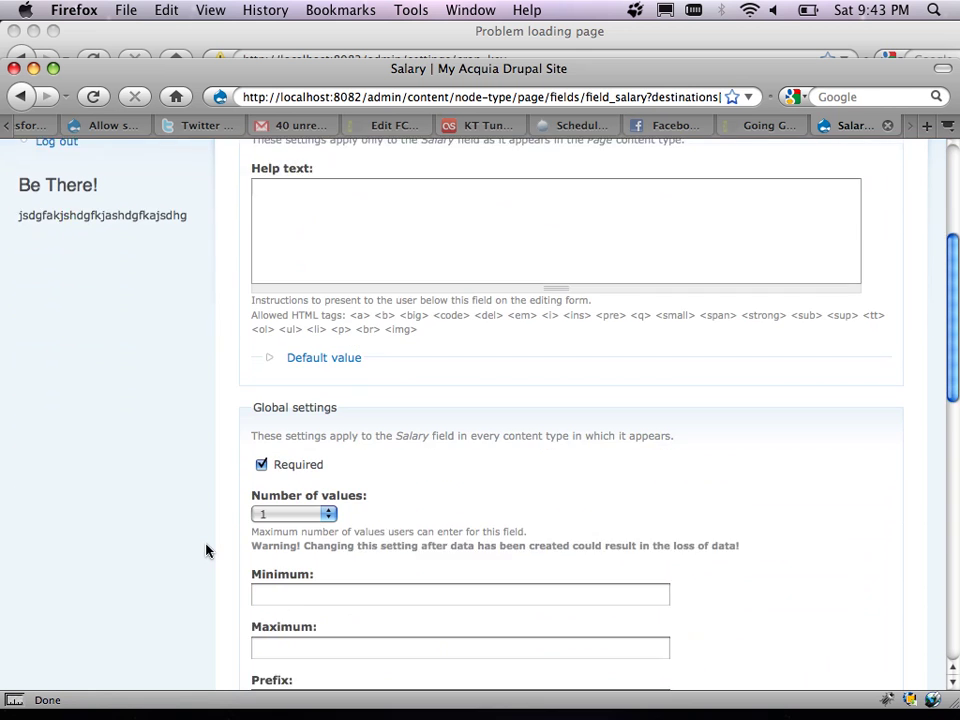
click(263, 434)
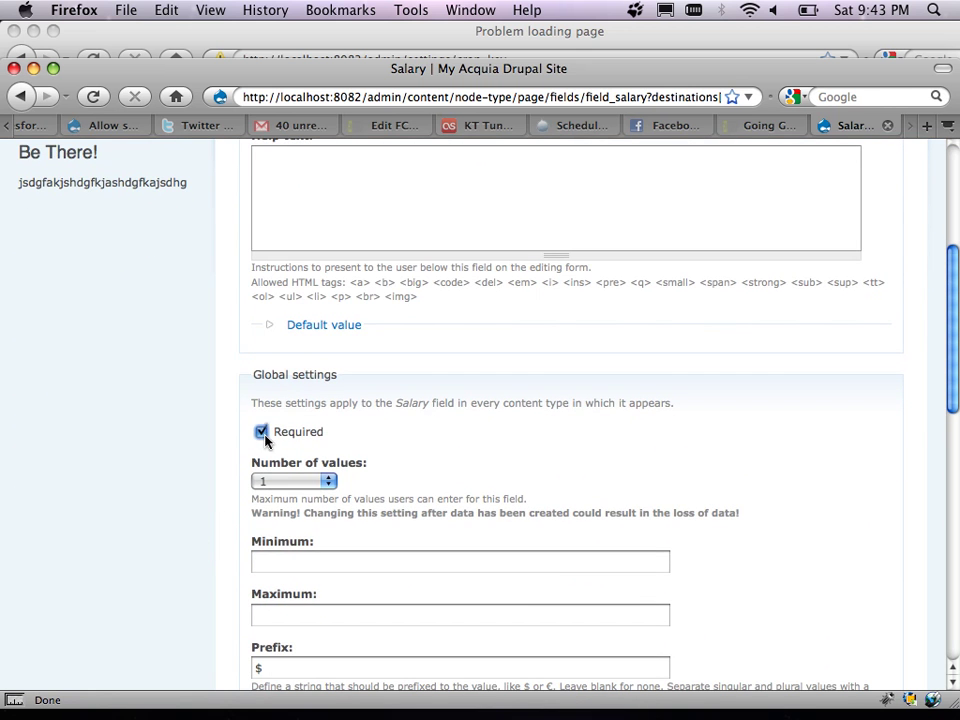
scroll(165, 428, down, 4)
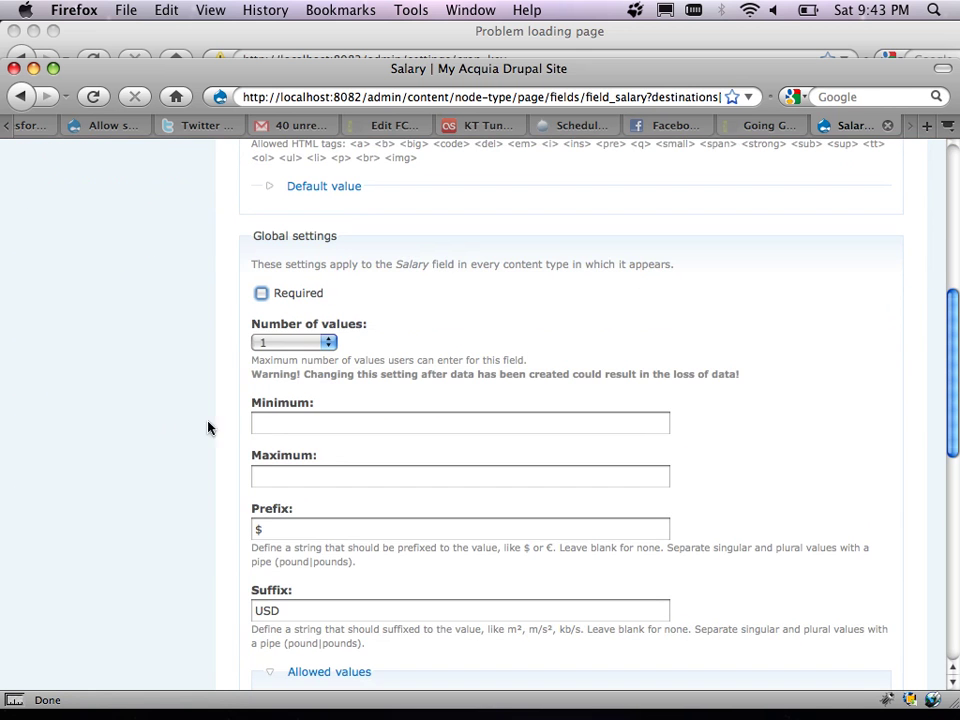
click(330, 343)
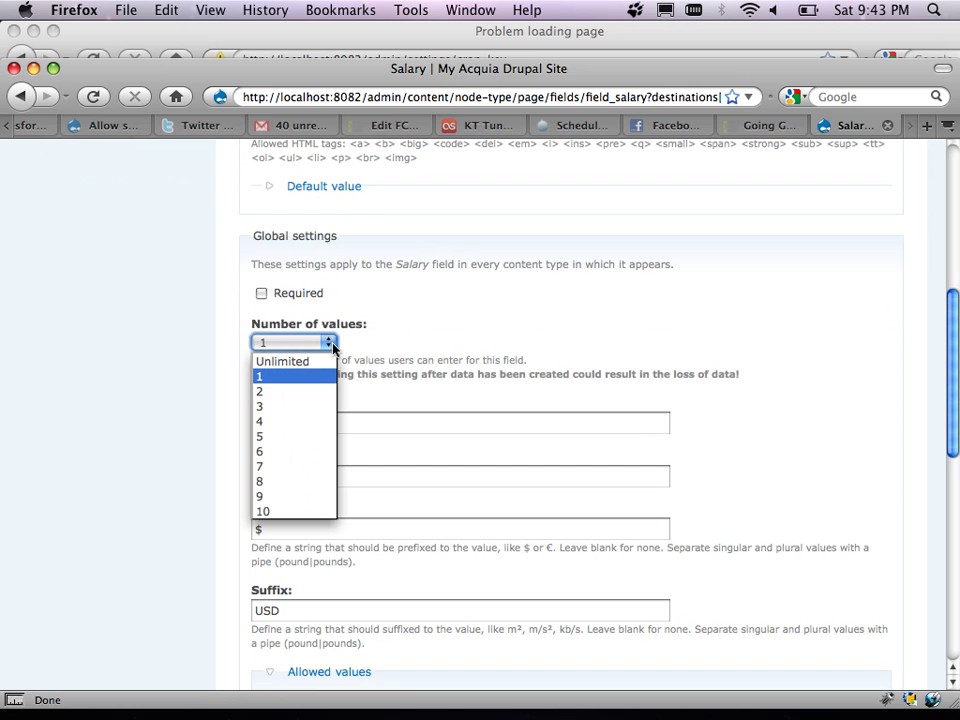
click(268, 392)
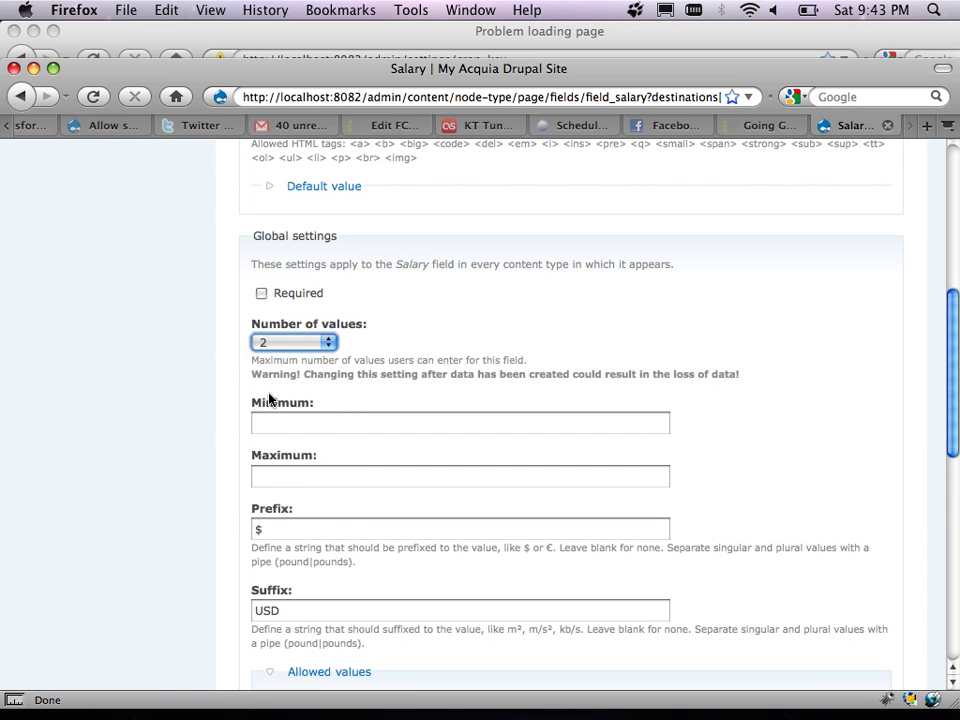
scroll(200, 390, down, 2)
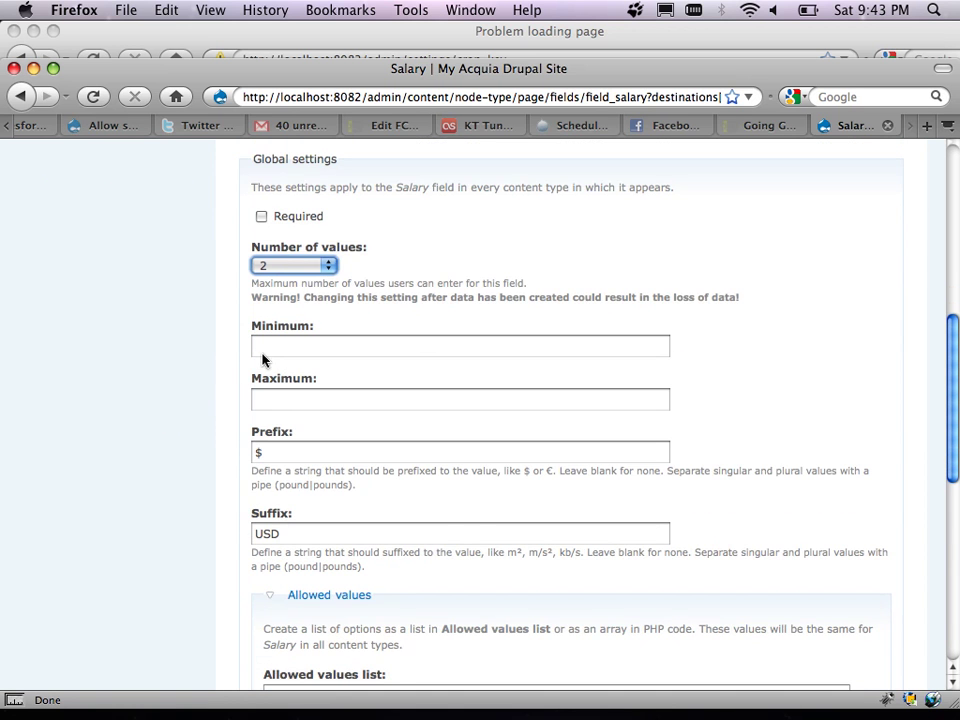
scroll(200, 397, down, 3)
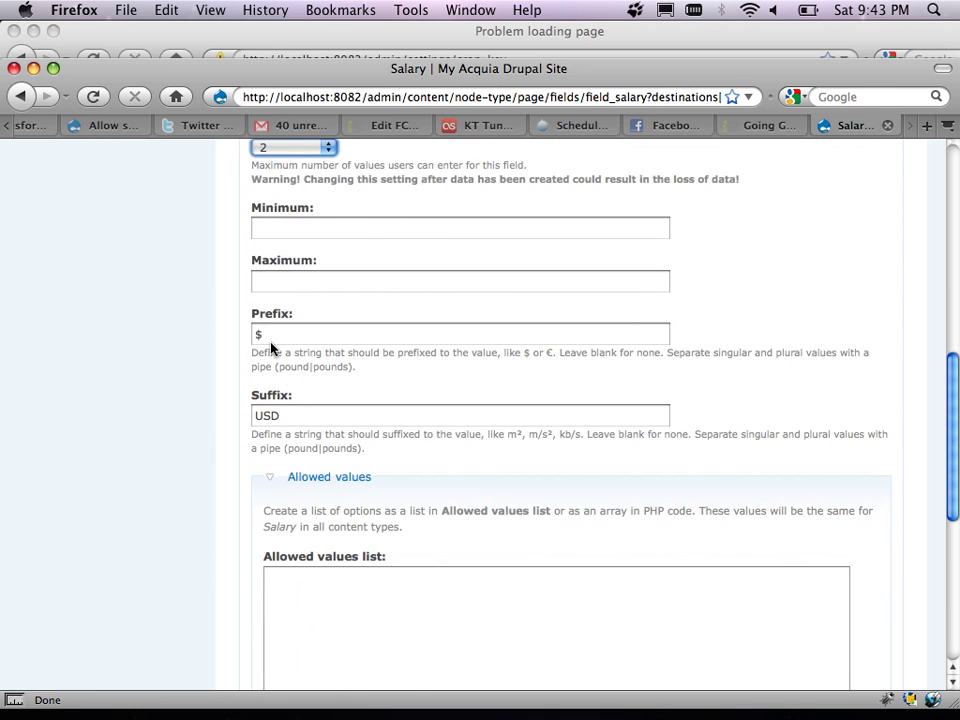
scroll(204, 429, down, 6)
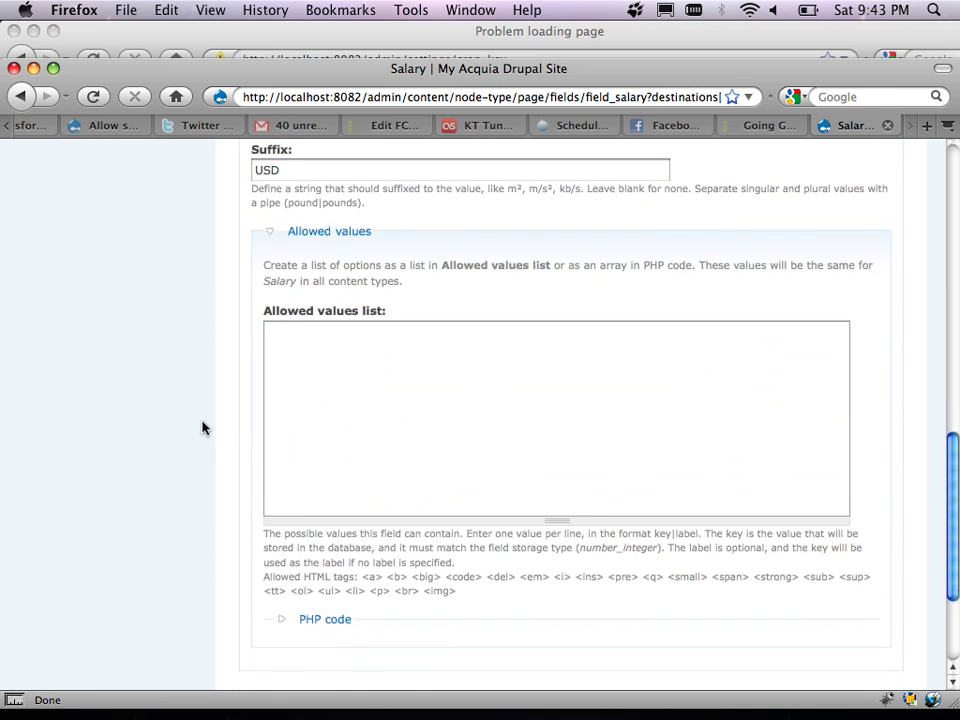
scroll(203, 428, down, 4)
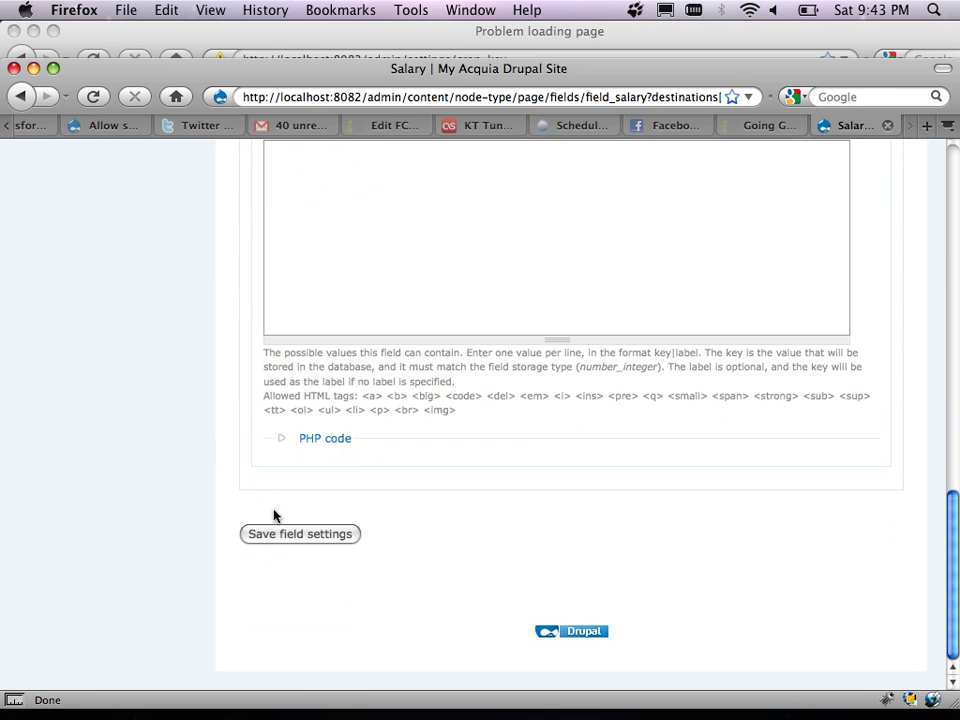
click(289, 538)
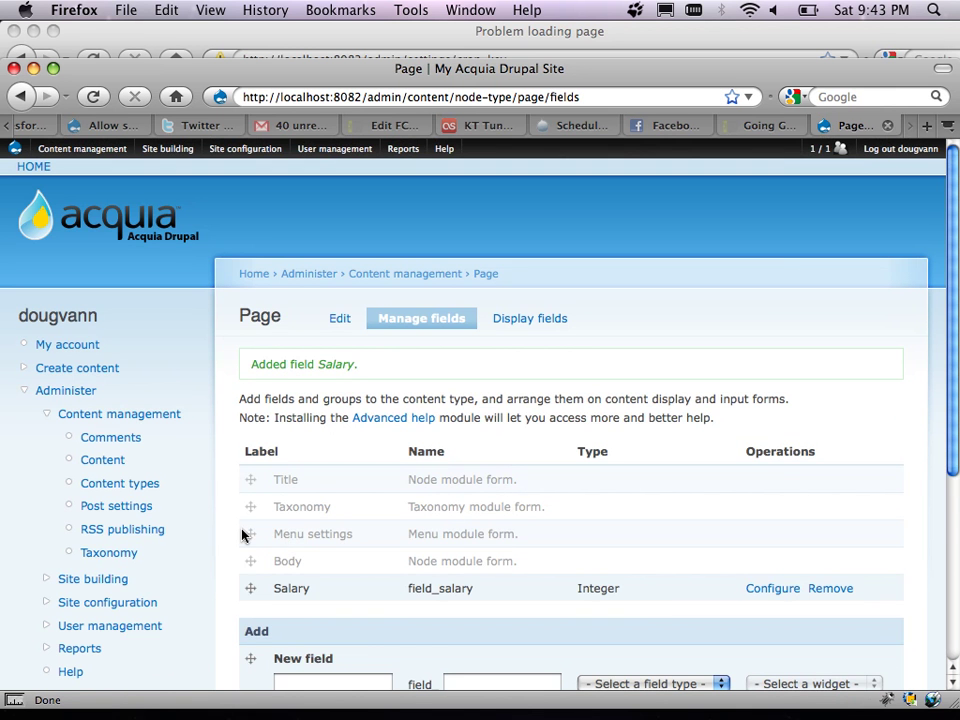
Review the Page content type's field list and the options for adding new and existing fields.
scroll(242, 536, down, 3)
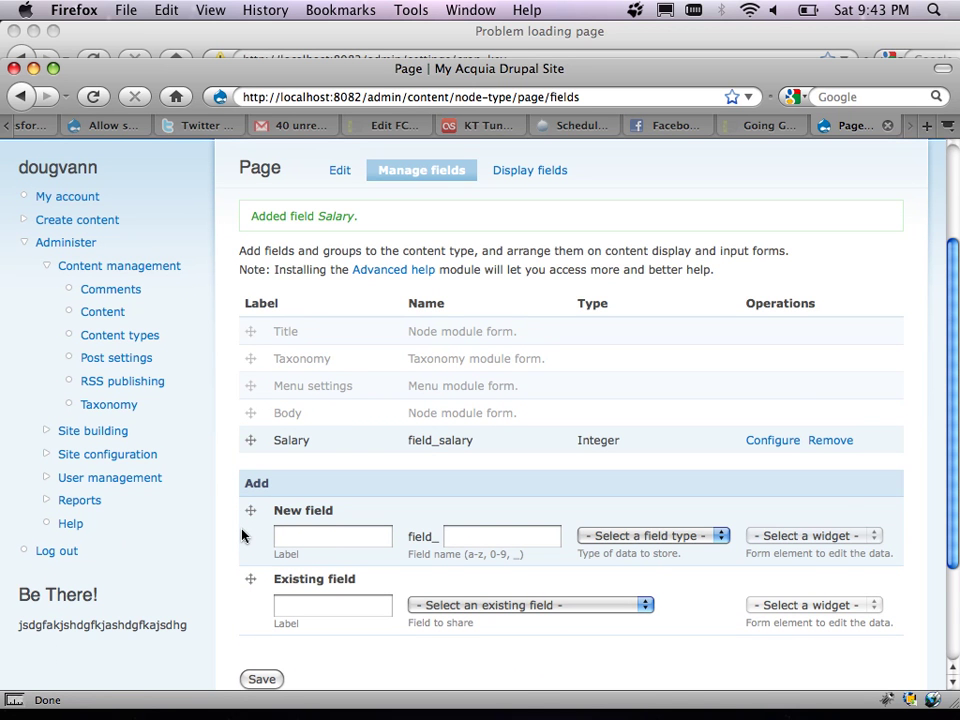
scroll(210, 470, down, 1)
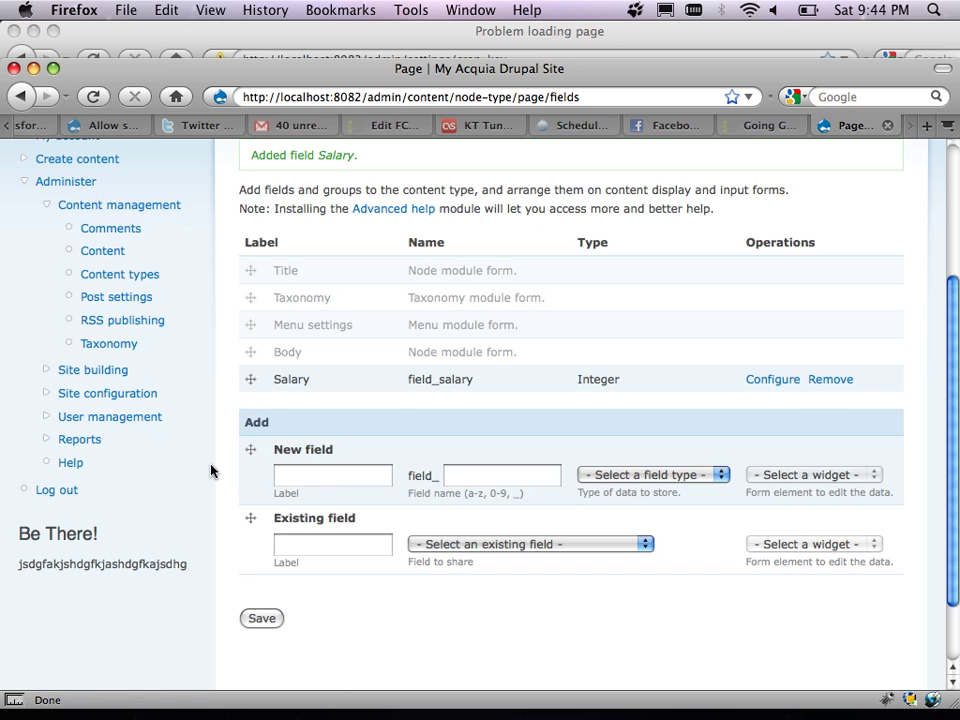
scroll(210, 470, up, 5)
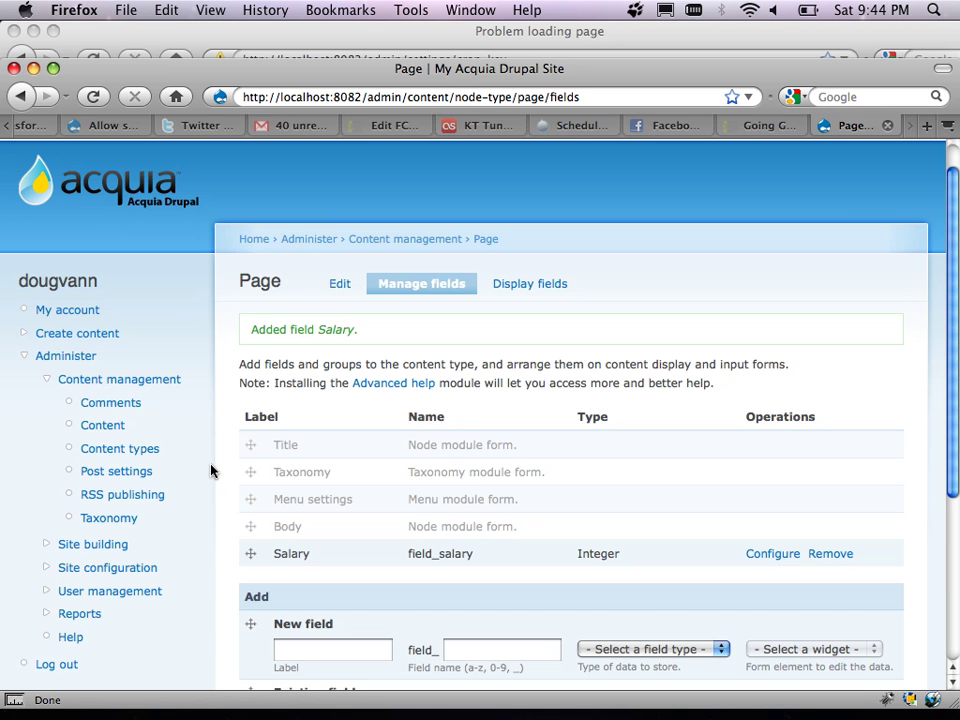
scroll(210, 470, down, 3)
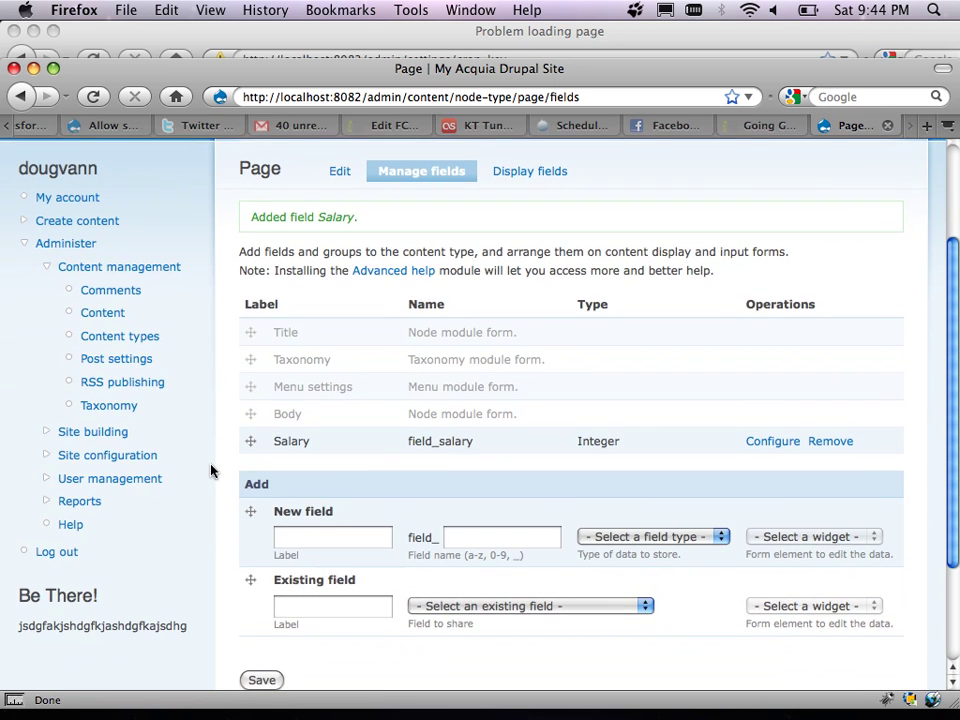
scroll(210, 470, down, 3)
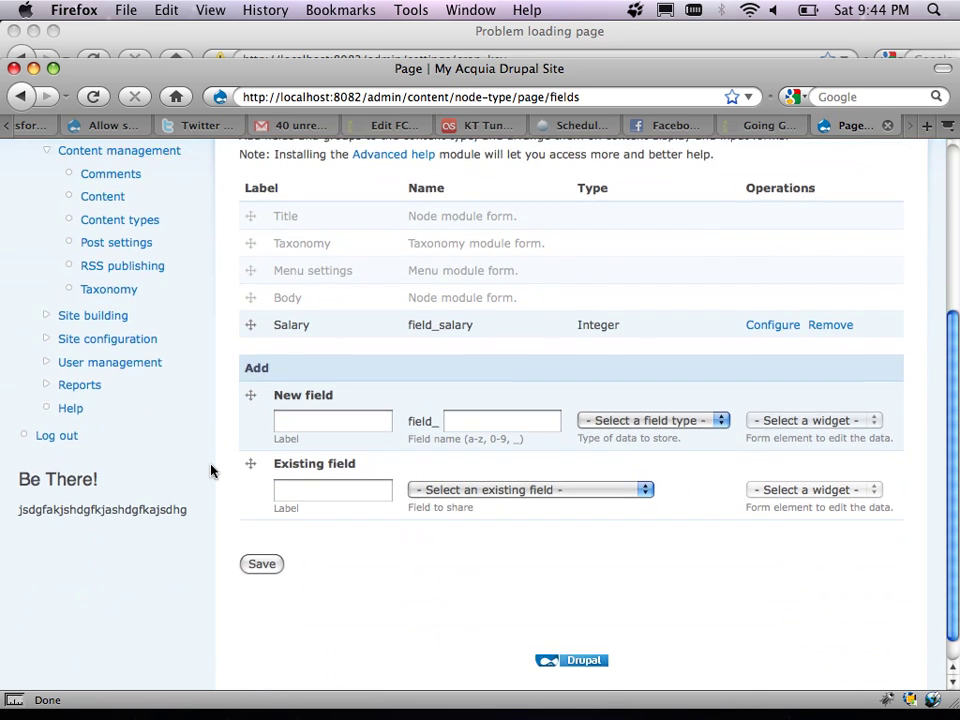
scroll(210, 470, up, 3)
scroll(210, 470, down, 2)
scroll(210, 470, down, 1)
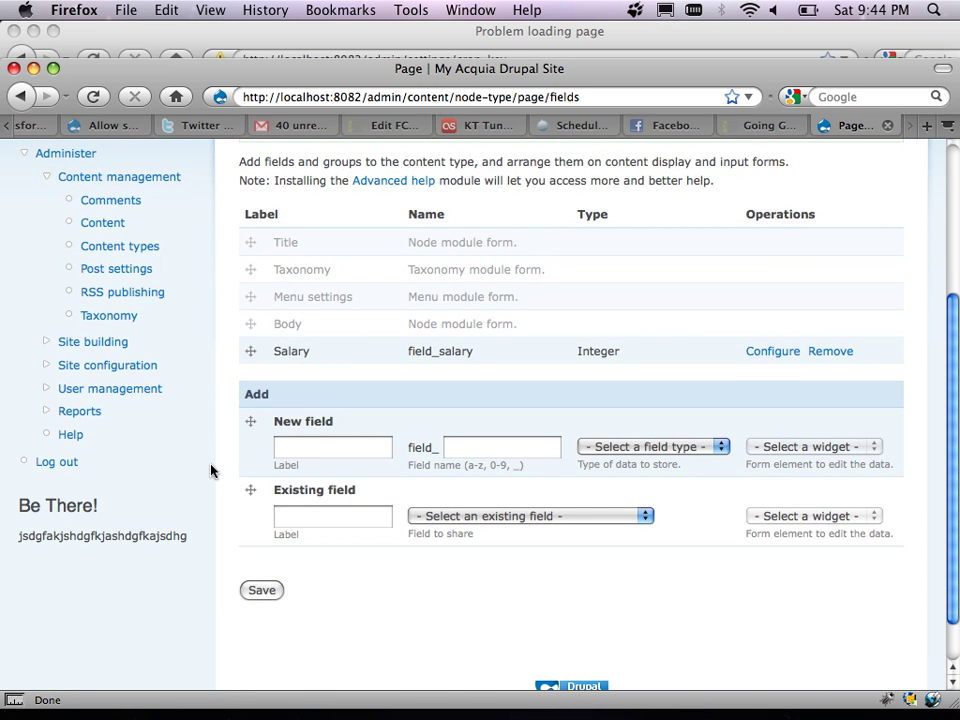
scroll(210, 470, down, 2)
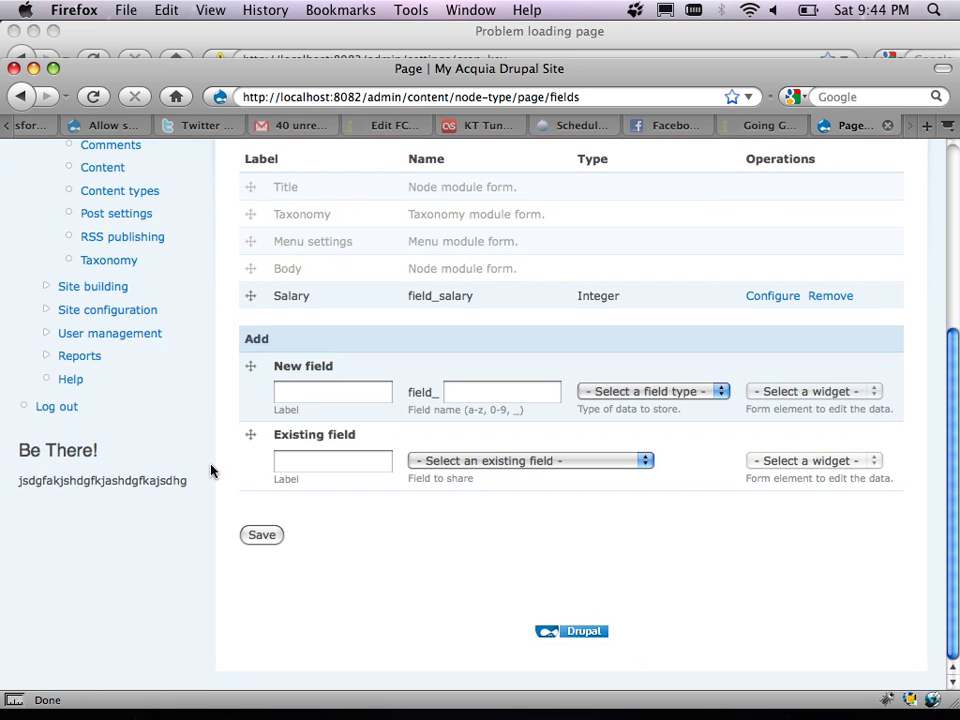
scroll(210, 470, up, 7)
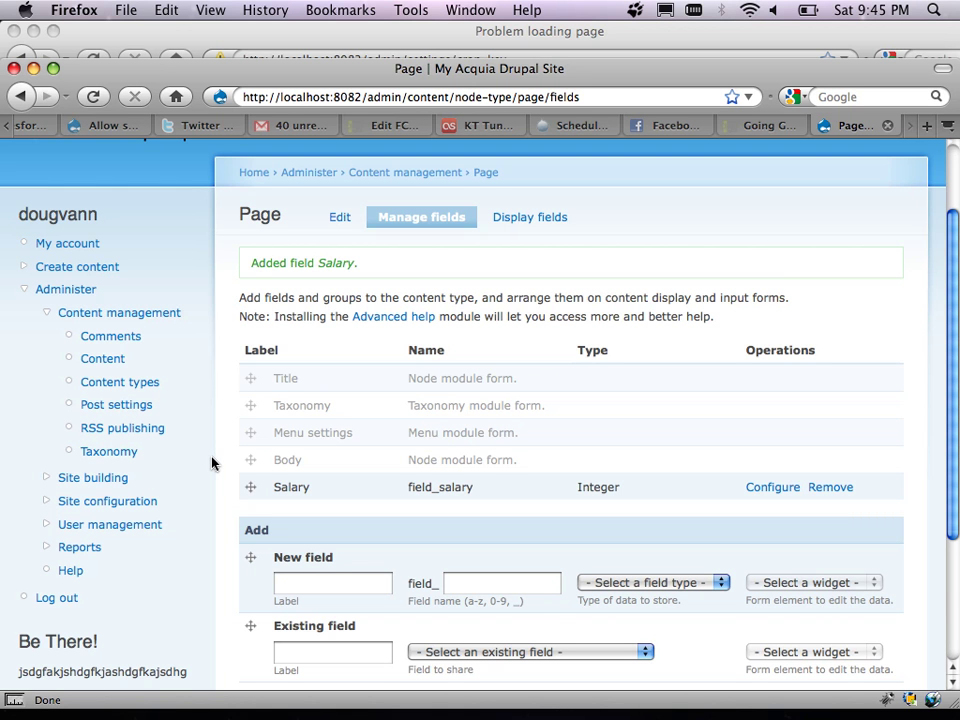
scroll(212, 463, down, 2)
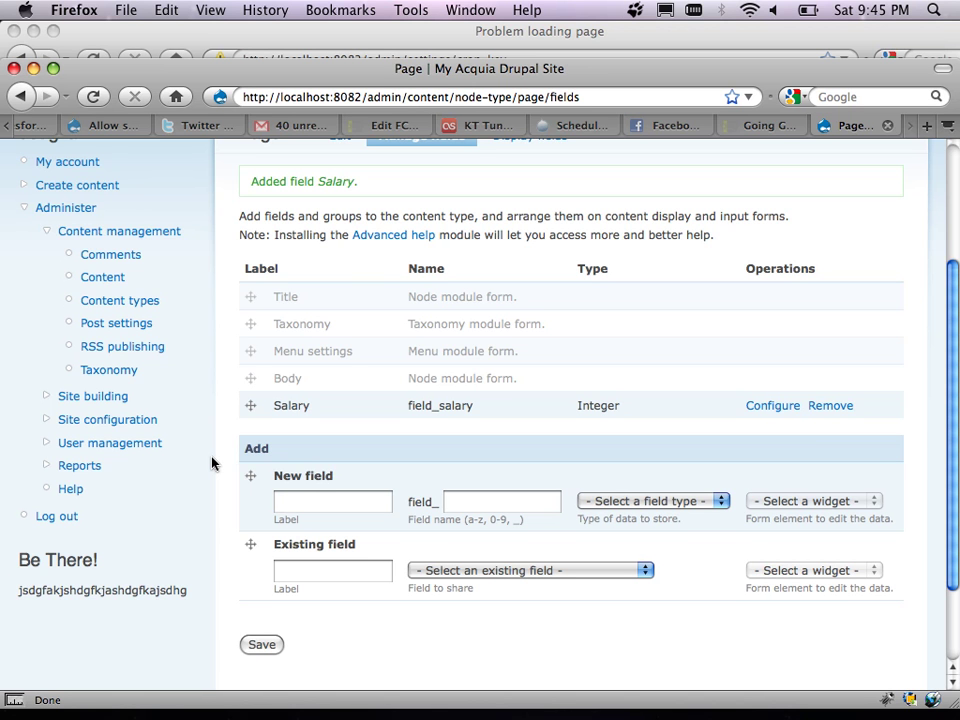
scroll(213, 463, down, 1)
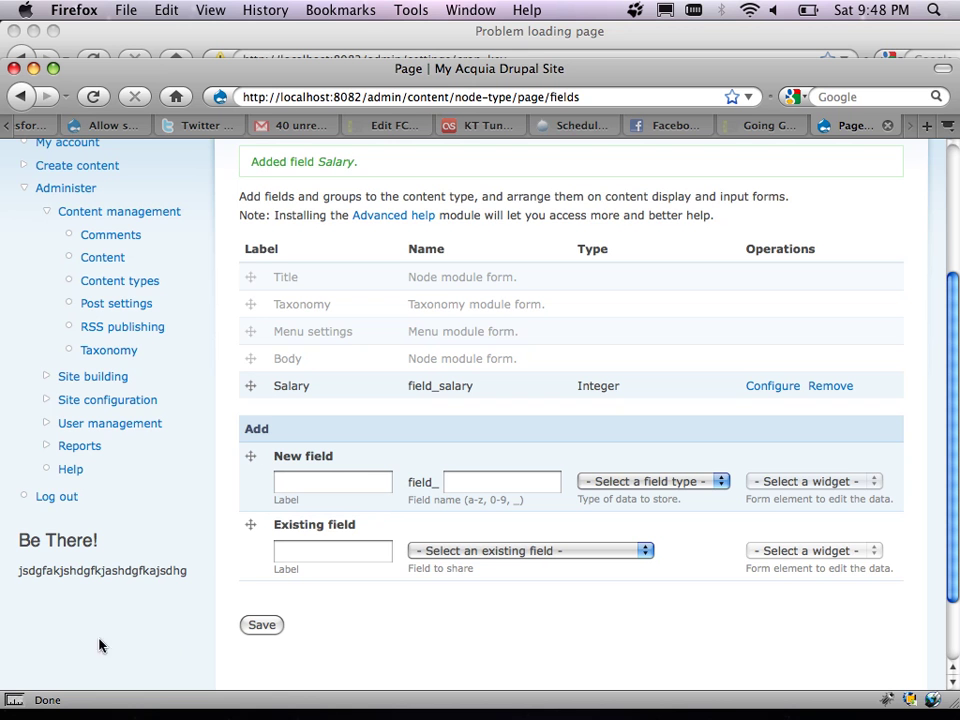
scroll(212, 549, down, 1)
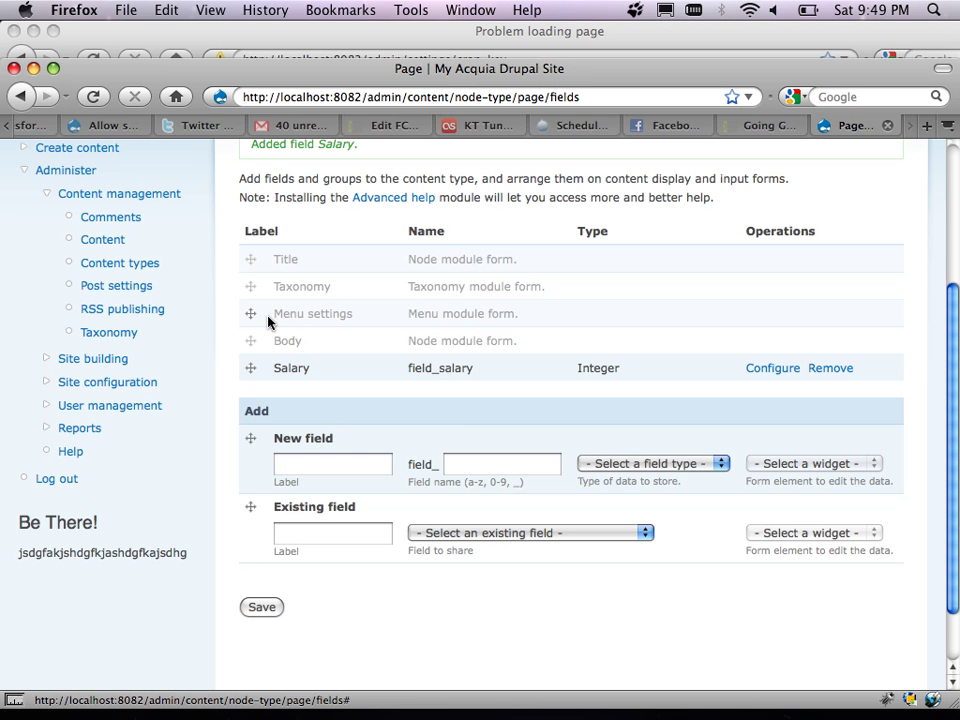
Return to the content types list and open the field management page of the job posting content type.
scroll(280, 280, up, 3)
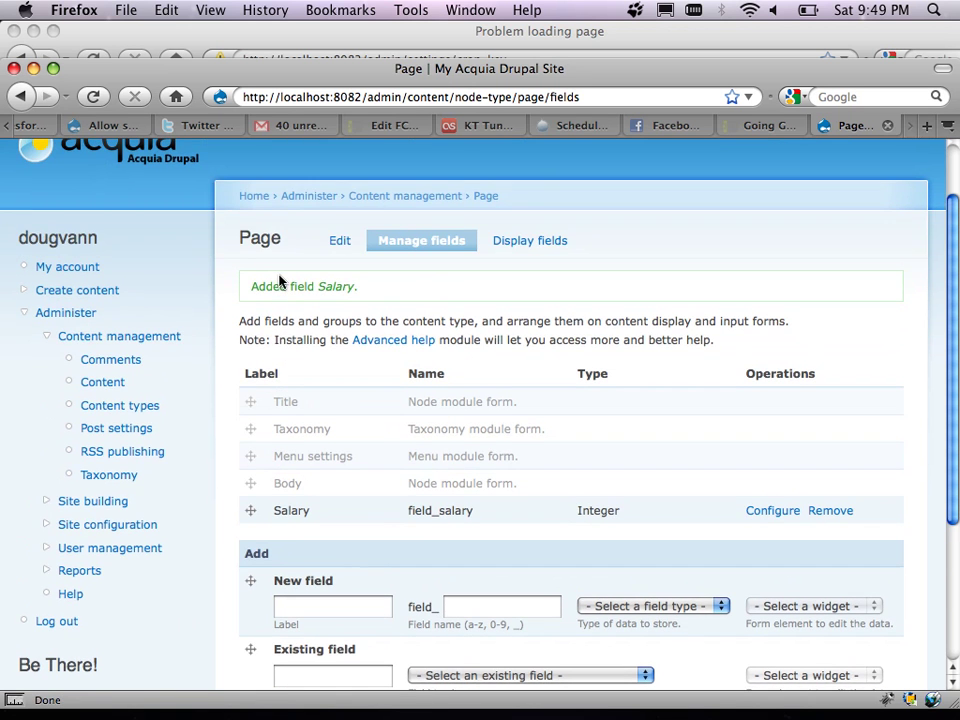
scroll(280, 282, up, 2)
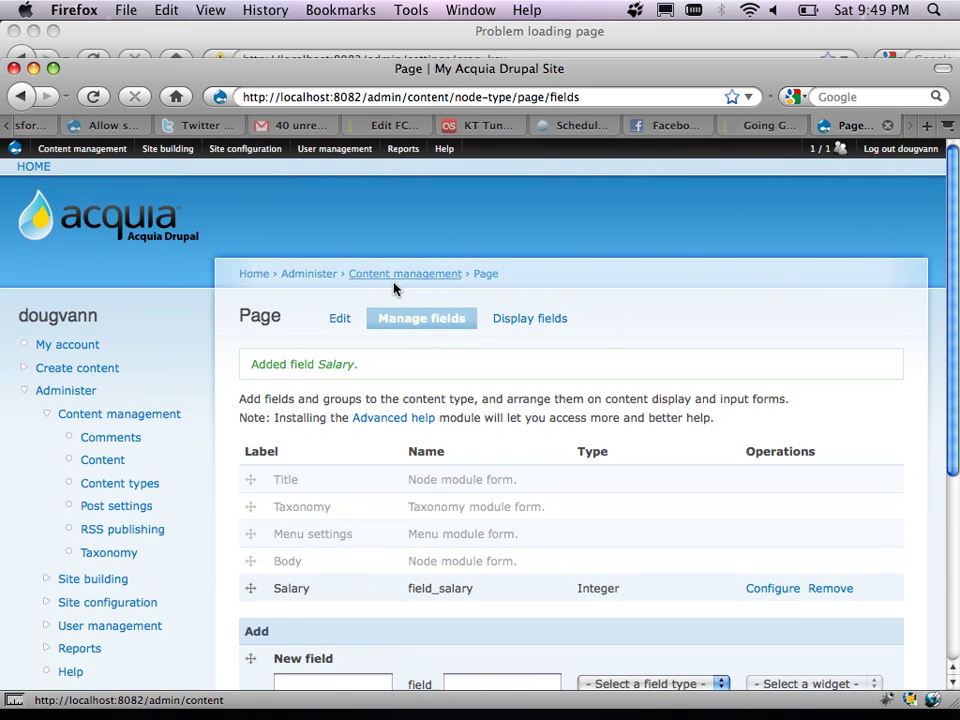
click(397, 281)
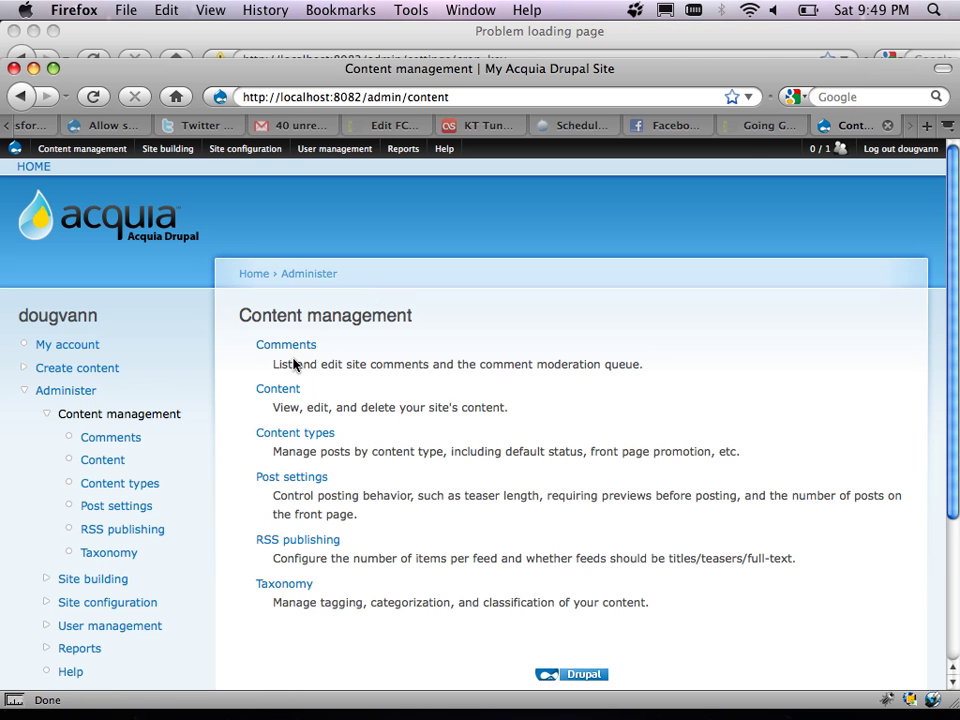
scroll(293, 365, down, 1)
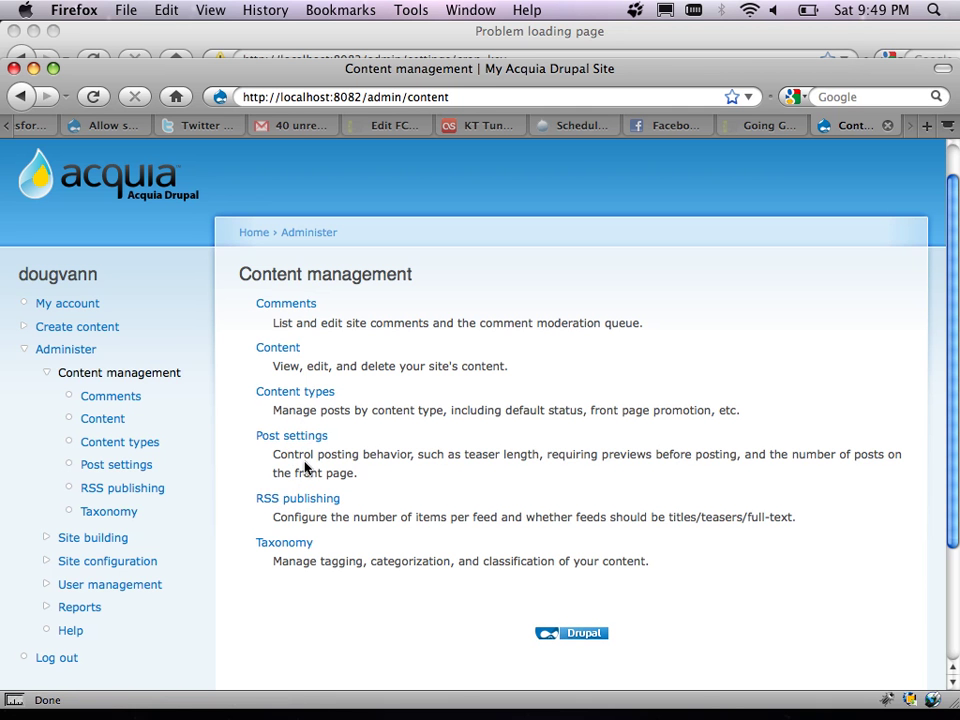
click(302, 393)
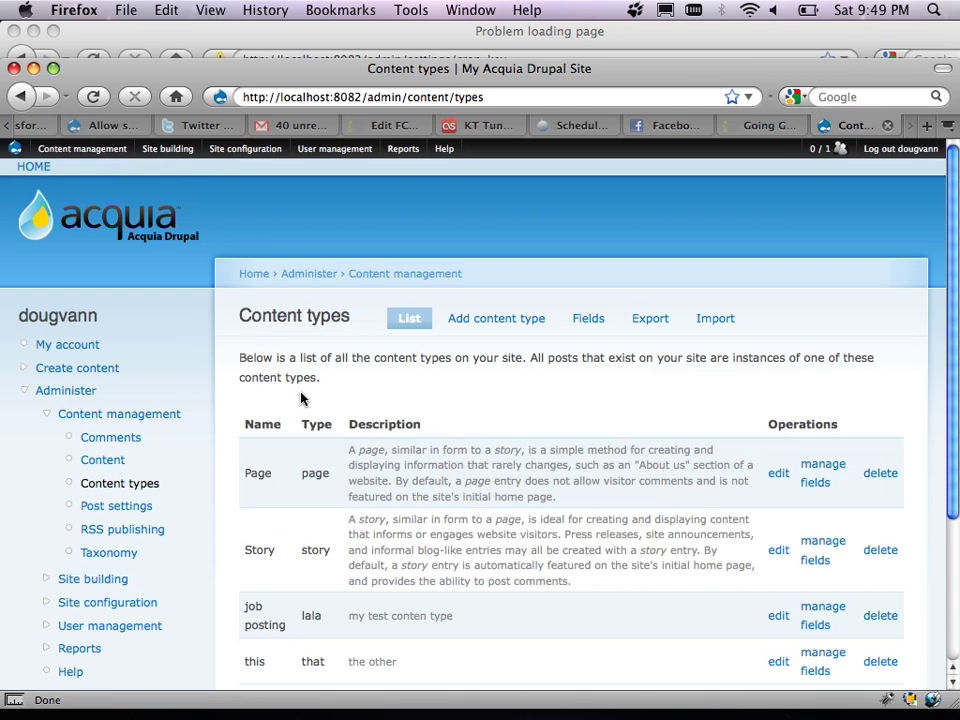
scroll(302, 399, down, 5)
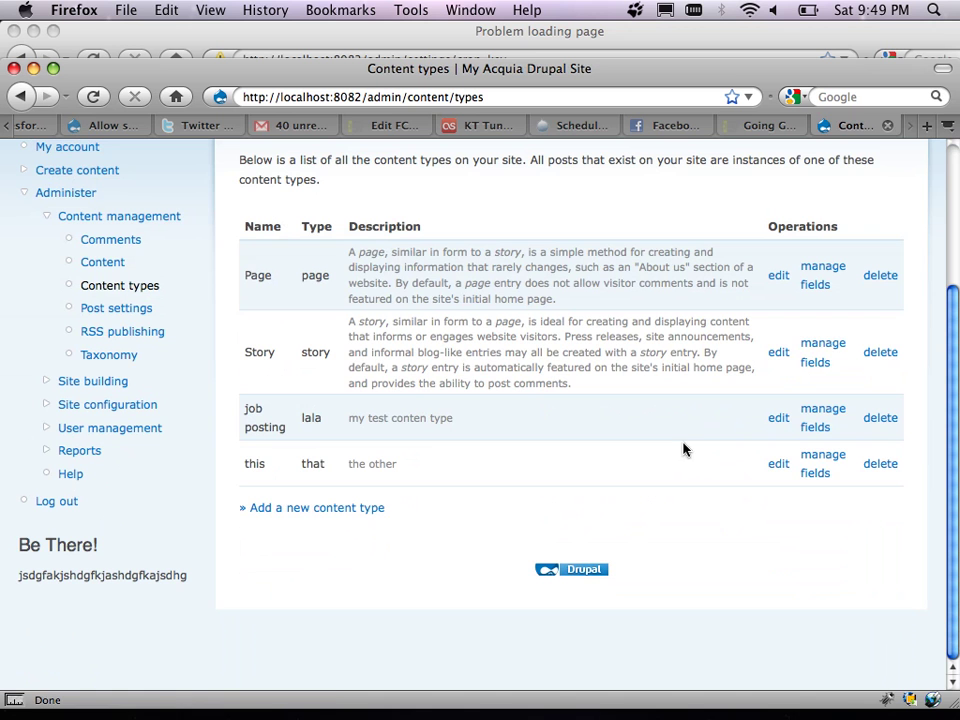
click(818, 418)
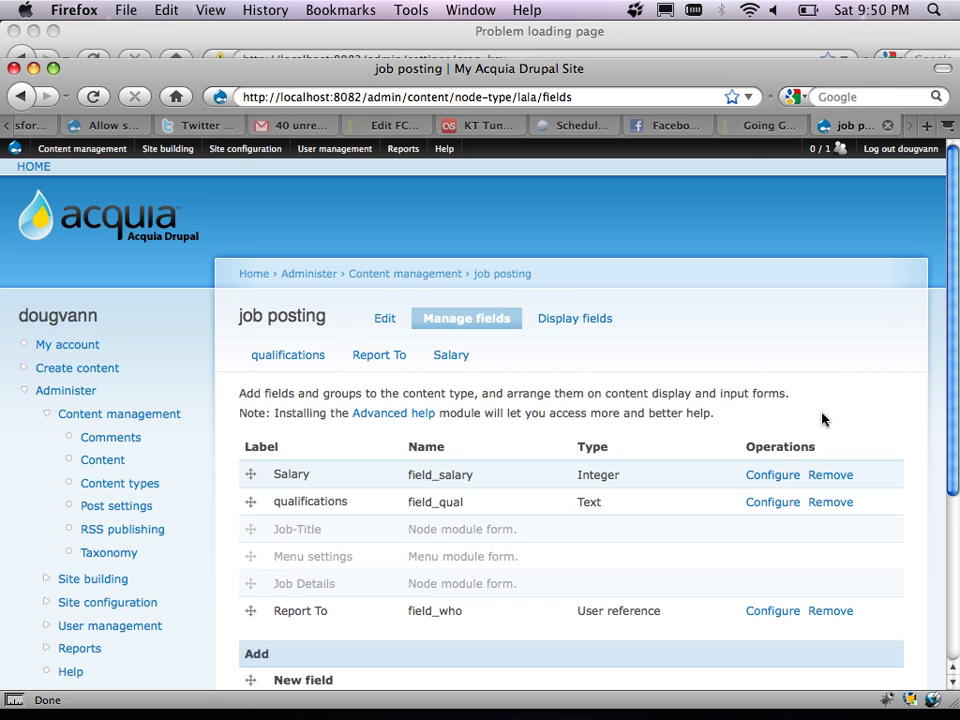
Look over the job posting fields and open the form for creating a new job posting.
scroll(822, 418, down, 5)
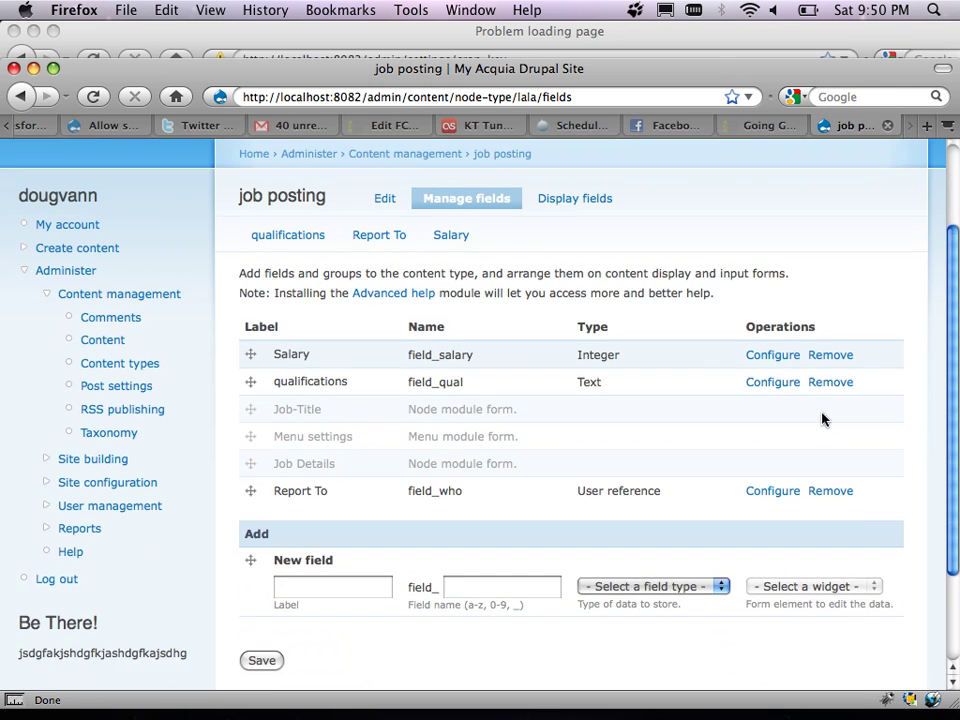
scroll(822, 418, down, 2)
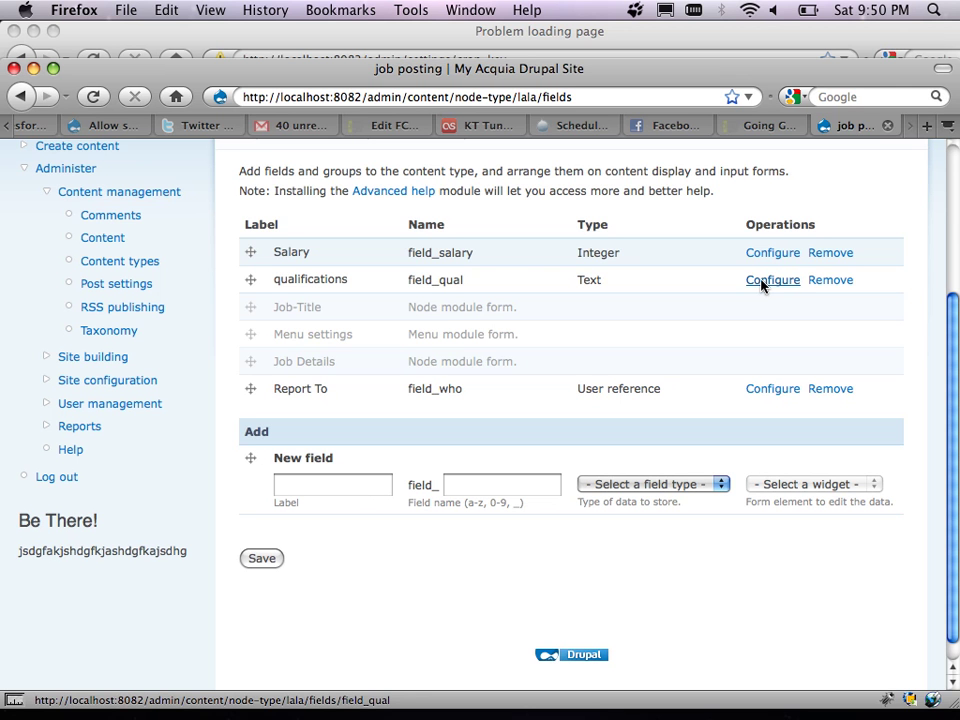
scroll(403, 251, up, 2)
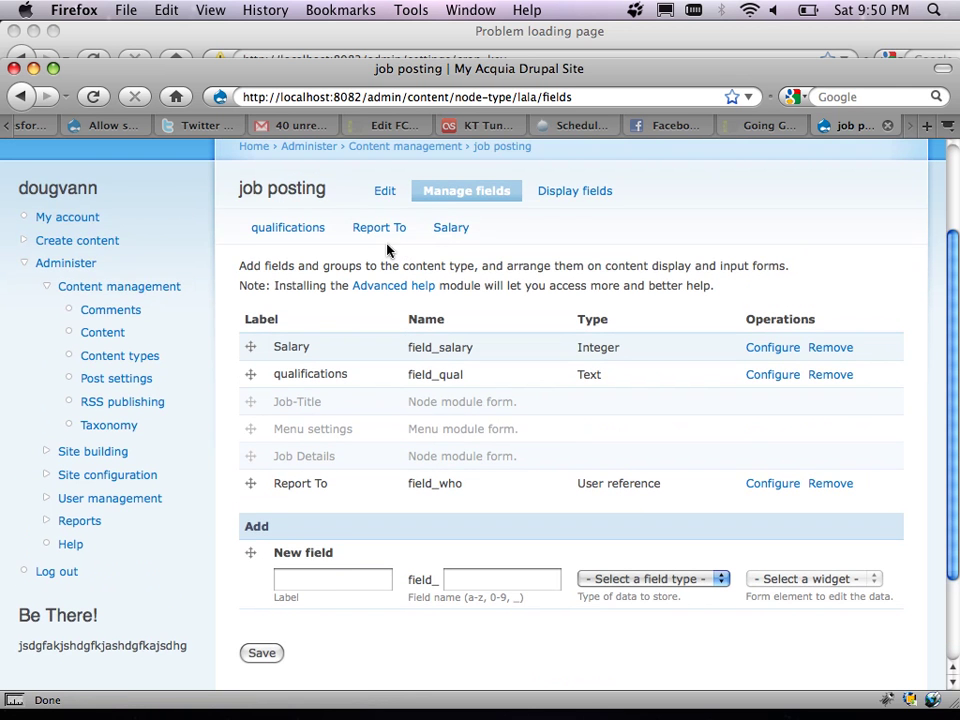
scroll(133, 272, up, 3)
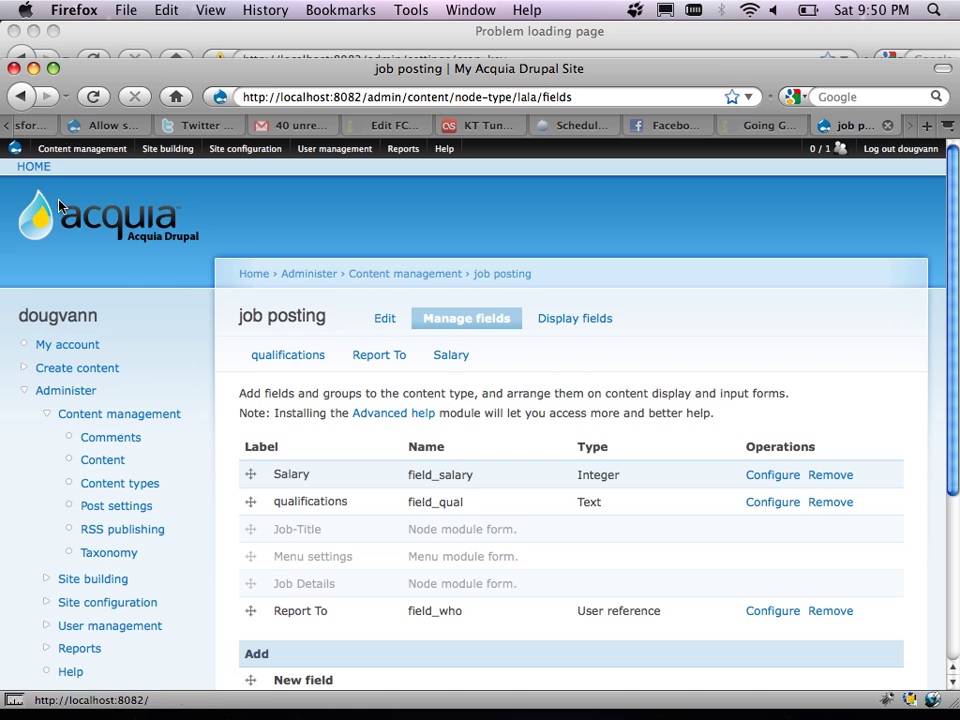
mouse_move(67, 150)
mouse_move(86, 223)
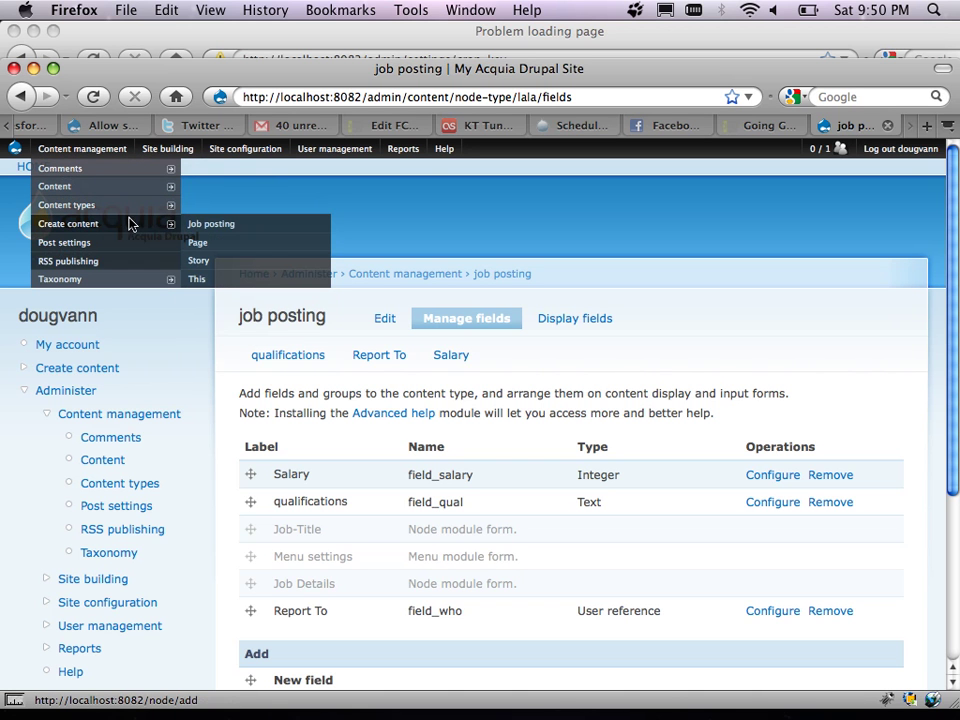
click(203, 226)
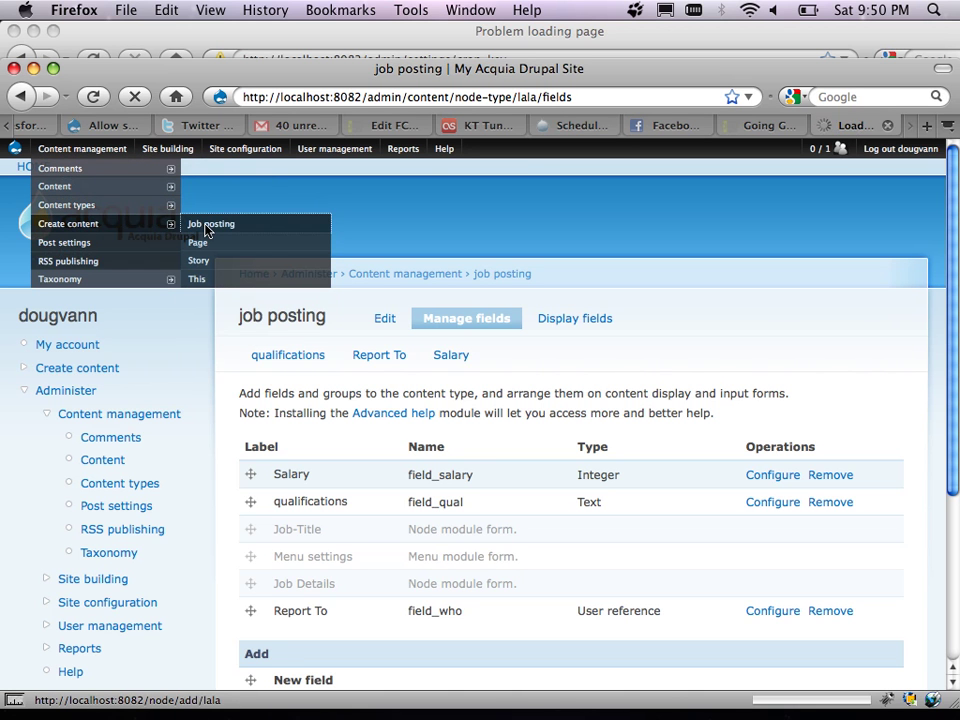
Open random.com in a new browser tab.
scroll(208, 344, down, 1)
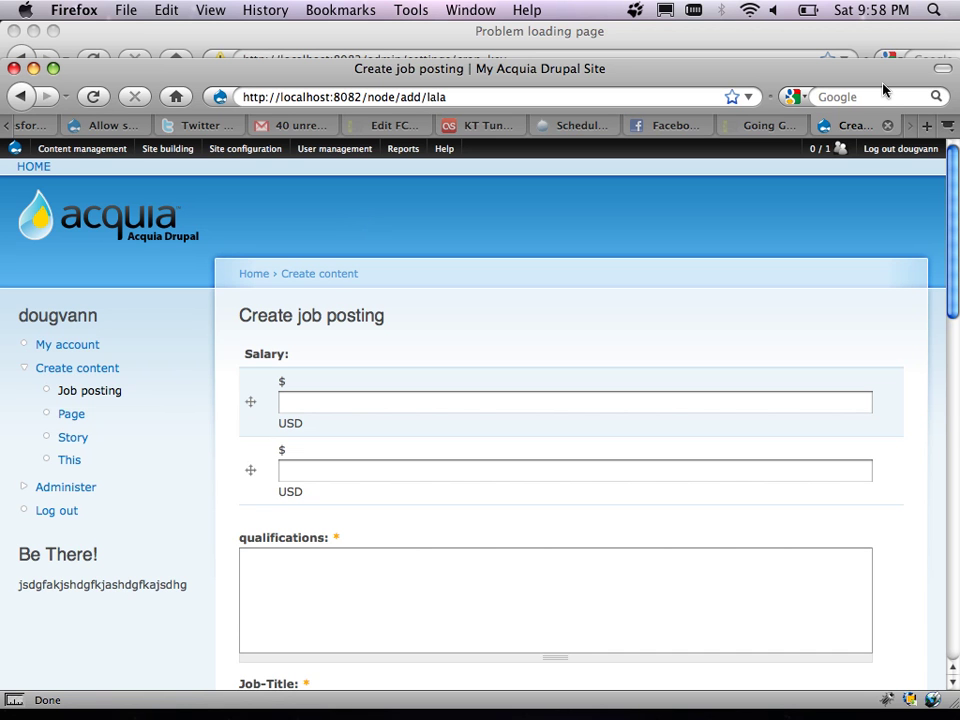
key(super+t)
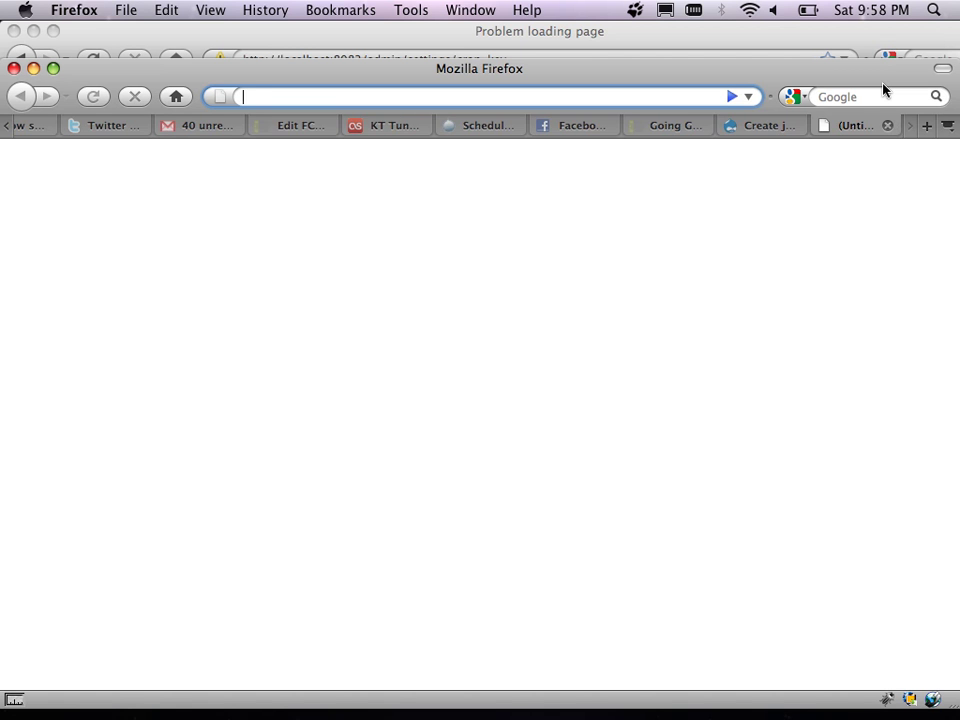
text(random.com)
key(Return)
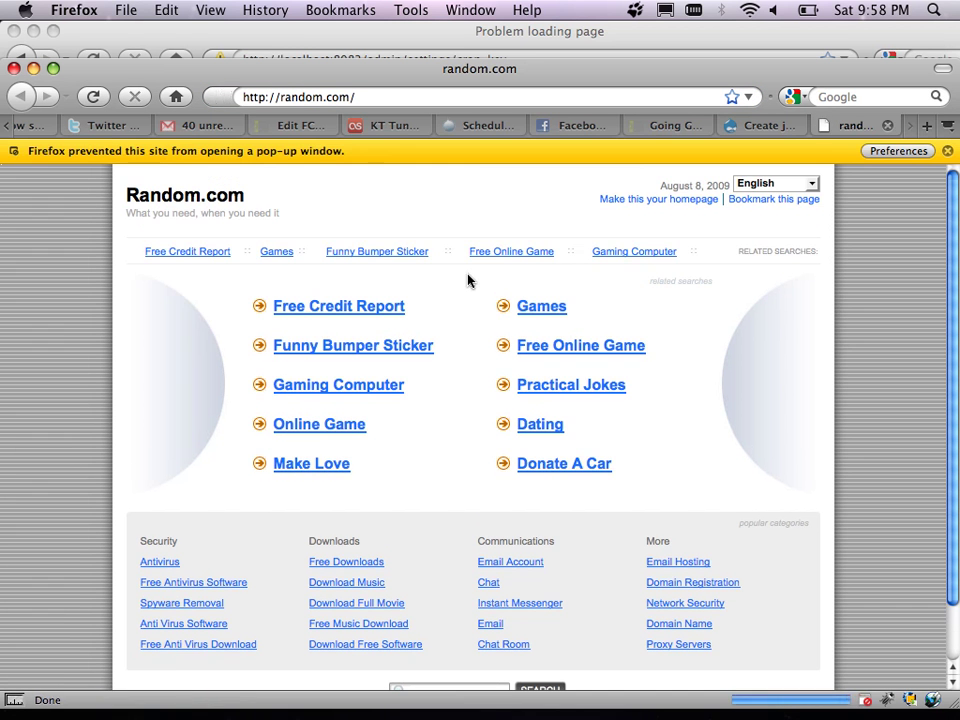
Change the site's address to random.org and load it.
click(386, 104)
key(Right)
key(BackSpace)
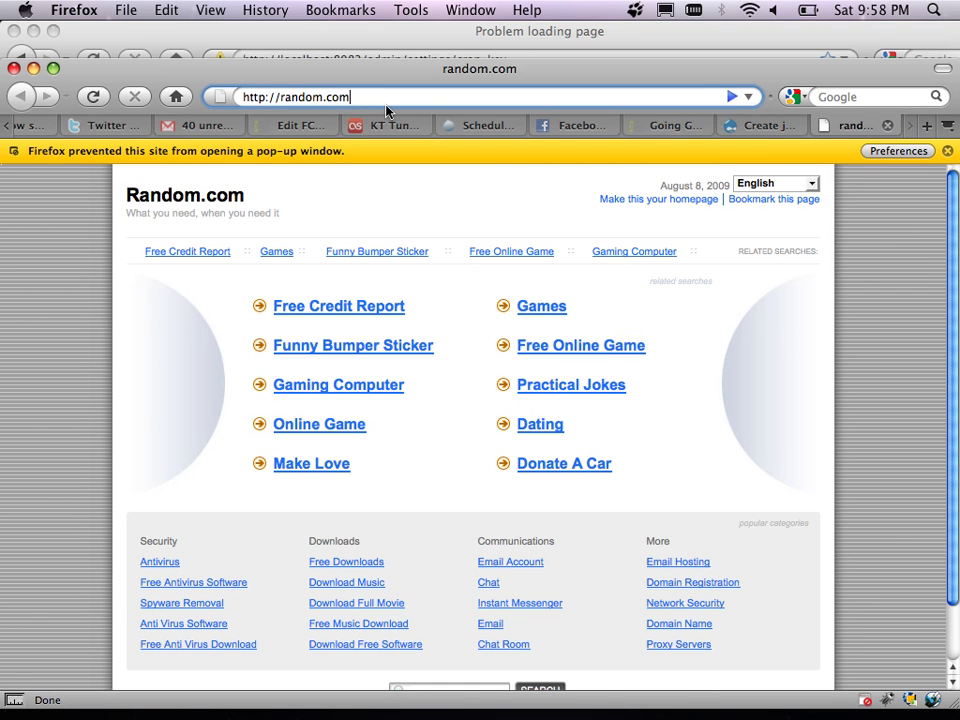
key(BackSpace)
key(BackSpace)
key(BackSpace)
key(BackSpace)
text(.org)
key(Return)
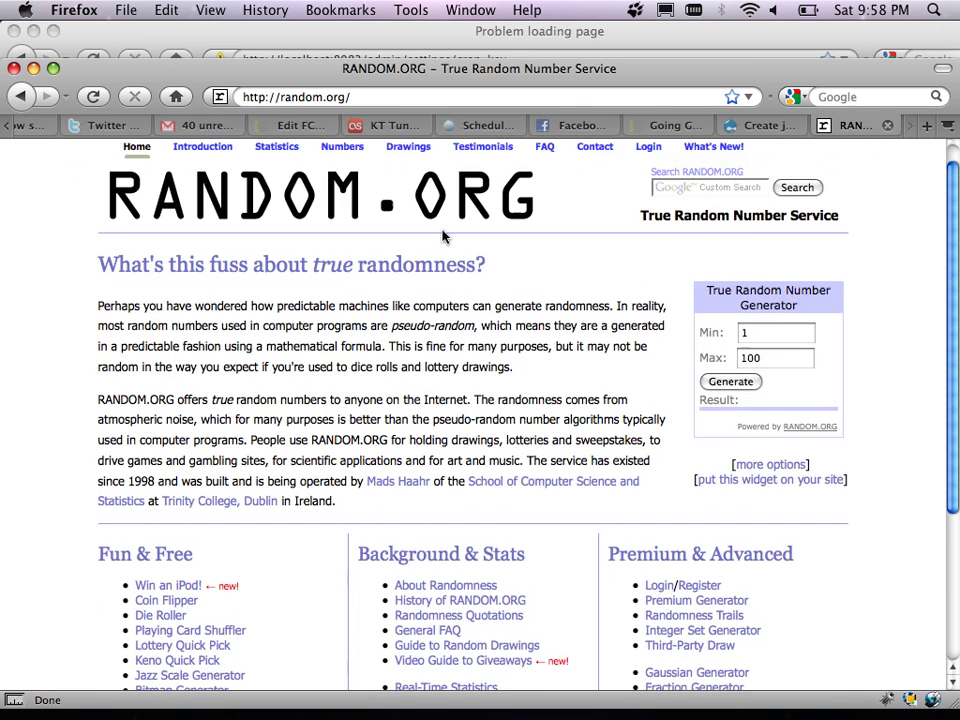
Generate a random number with the True Random Number Generator, using a minimum of 1 and a maximum of 8.
scroll(443, 236, down, 1)
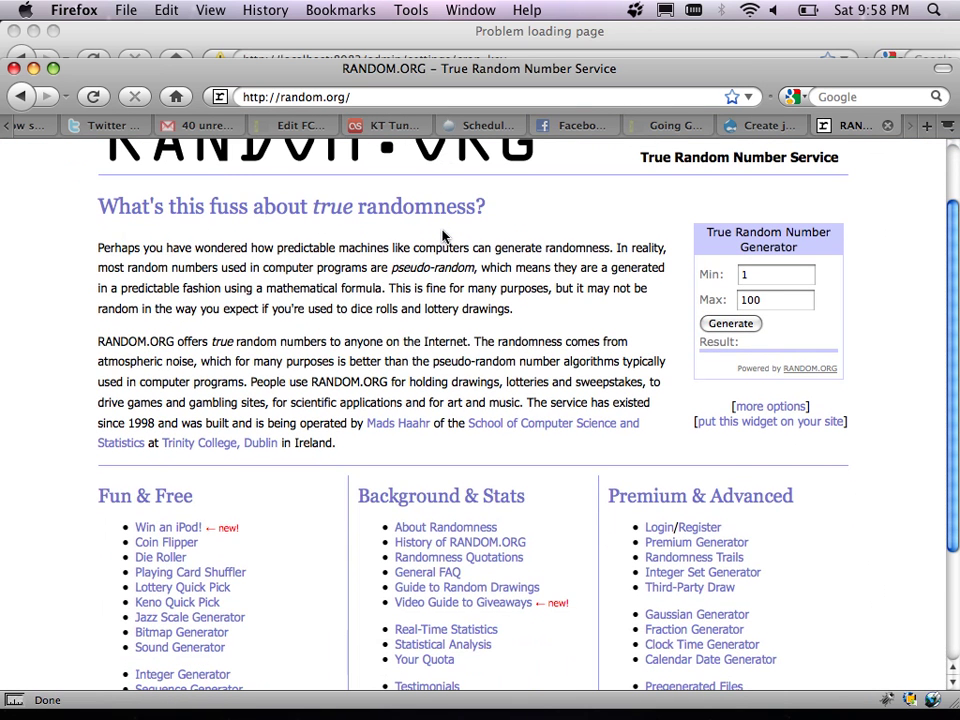
click(761, 281)
key(Tab)
text(8)
click(748, 325)
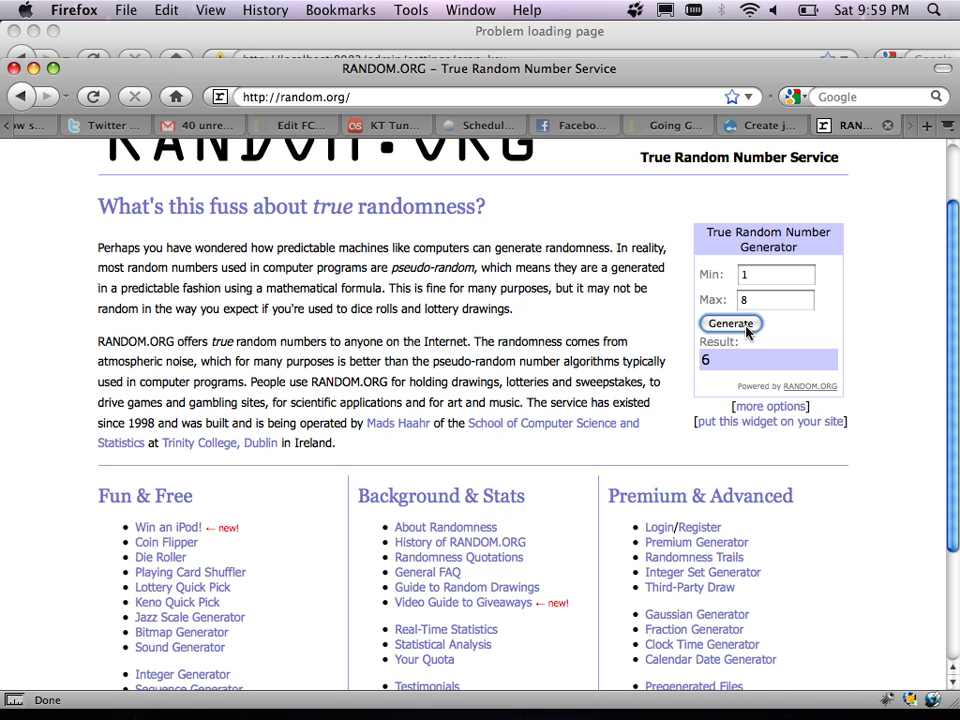
click(764, 306)
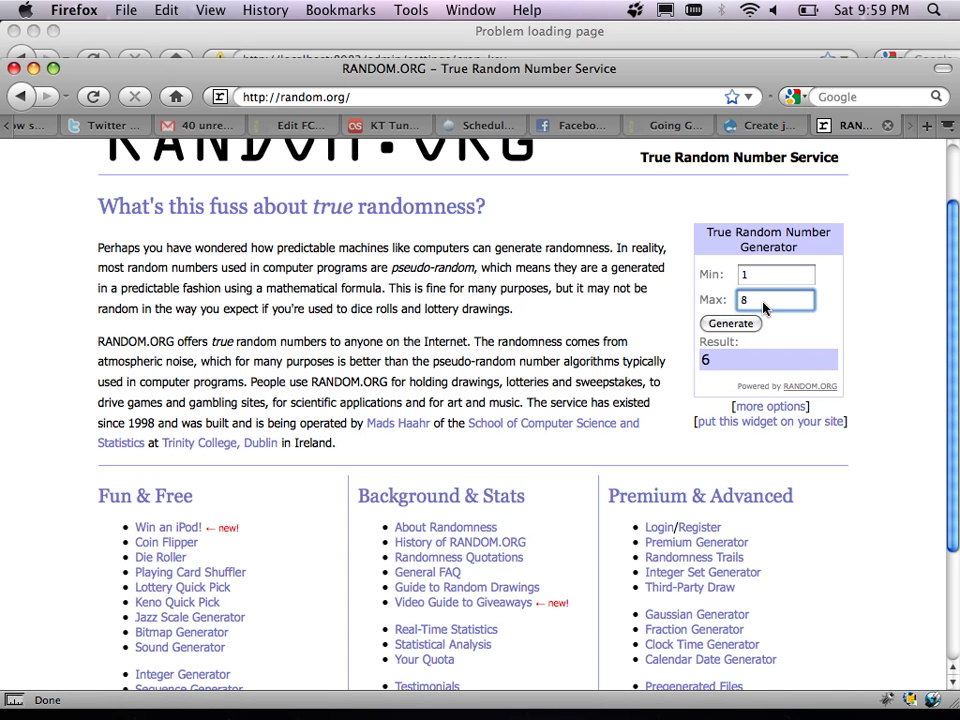